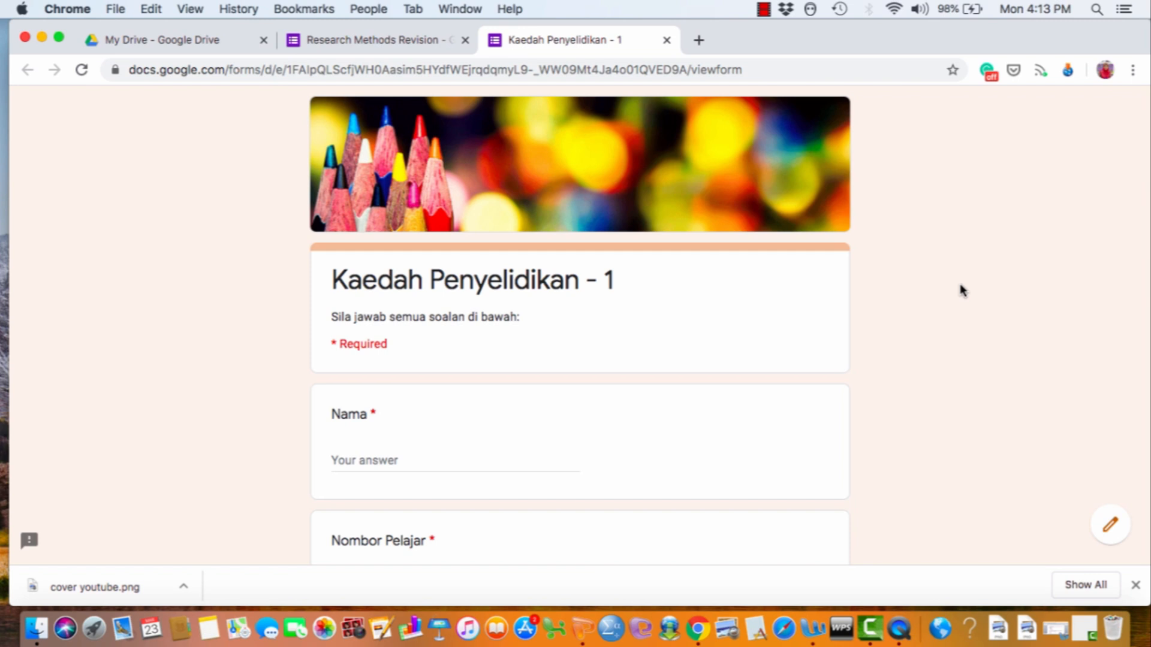
- Fill in the respondent's name under Nama and the student number under Nombor Pelajar
scroll(962, 290, "down", 4)
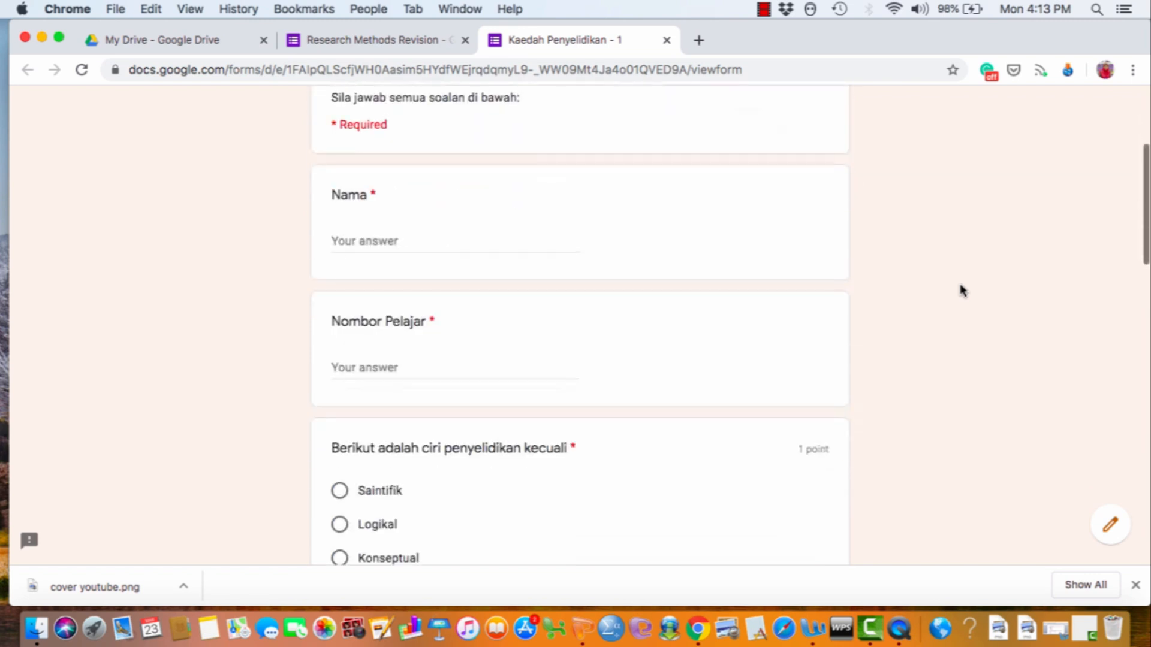
left_click(339, 246)
type("MAS AYU")
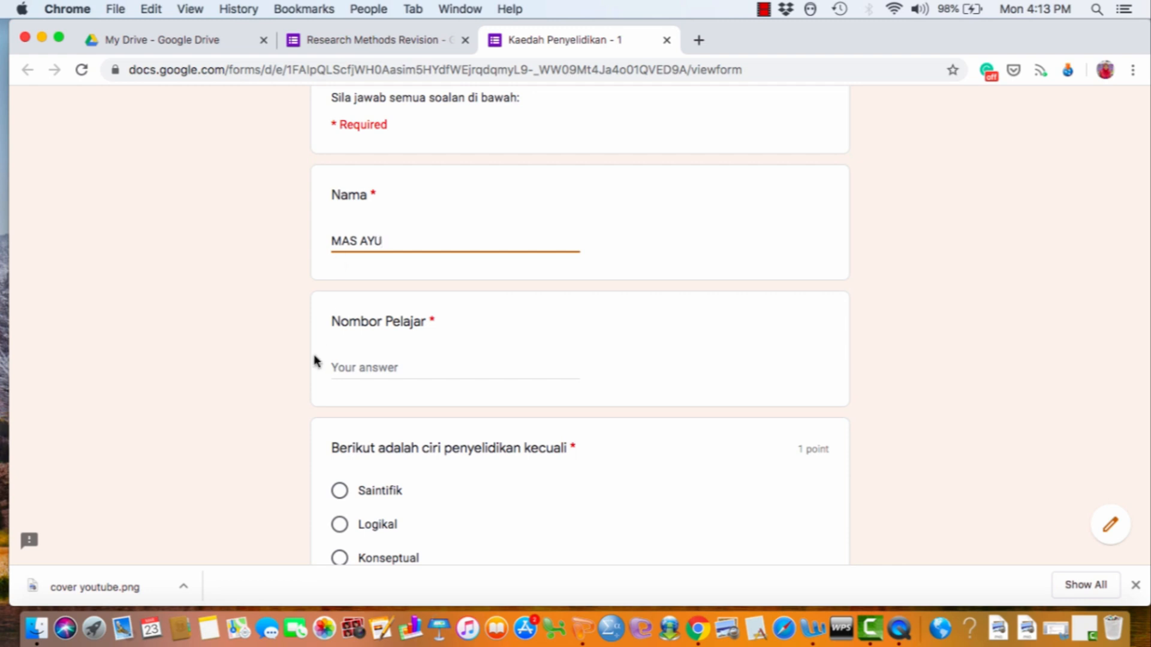
left_click(342, 368)
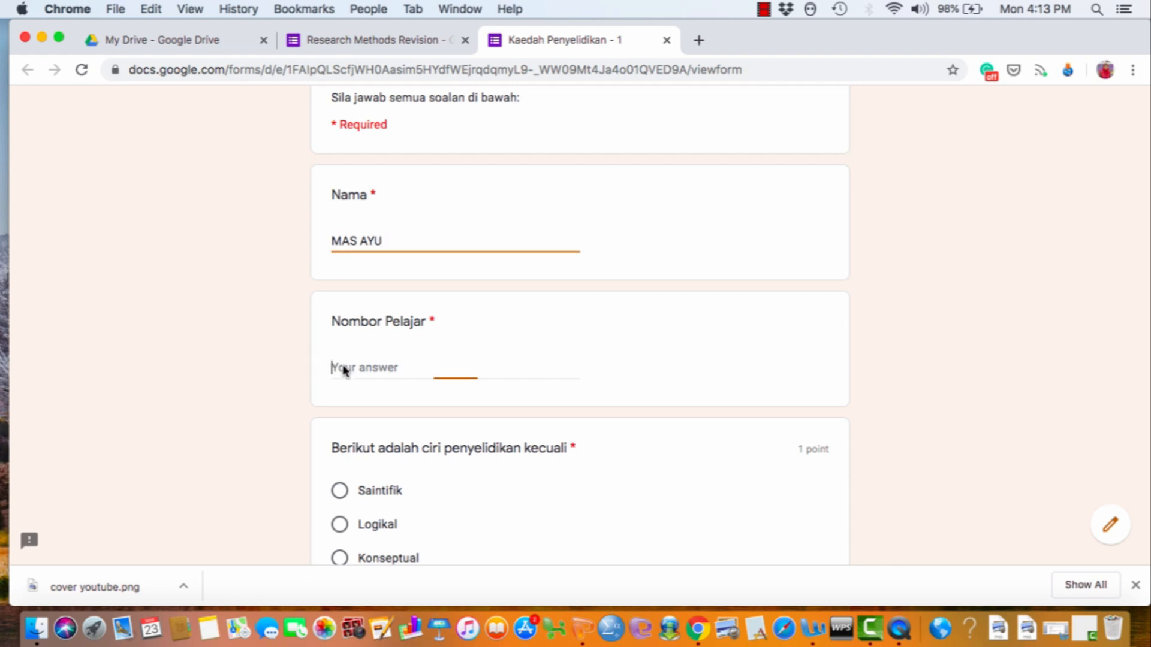
type("P12345")
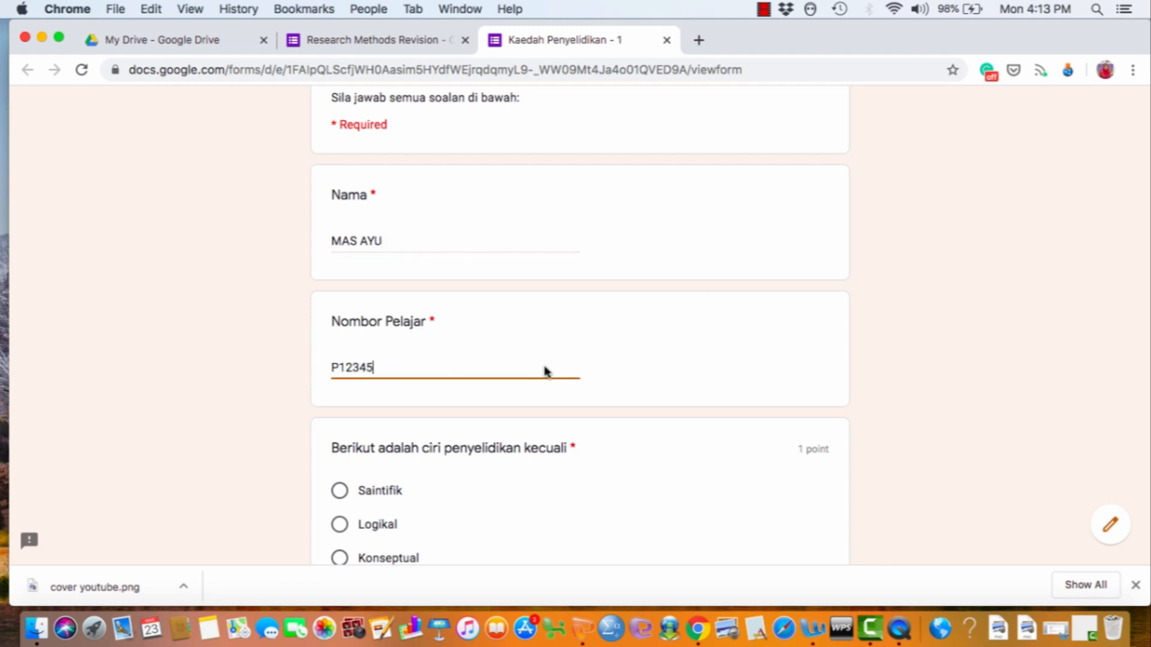
- Answer the research-characteristics question with Logikal and the question on findings from procedural proof with Empirikal
scroll(546, 371, "down", 3)
scroll(546, 371, "down", 2)
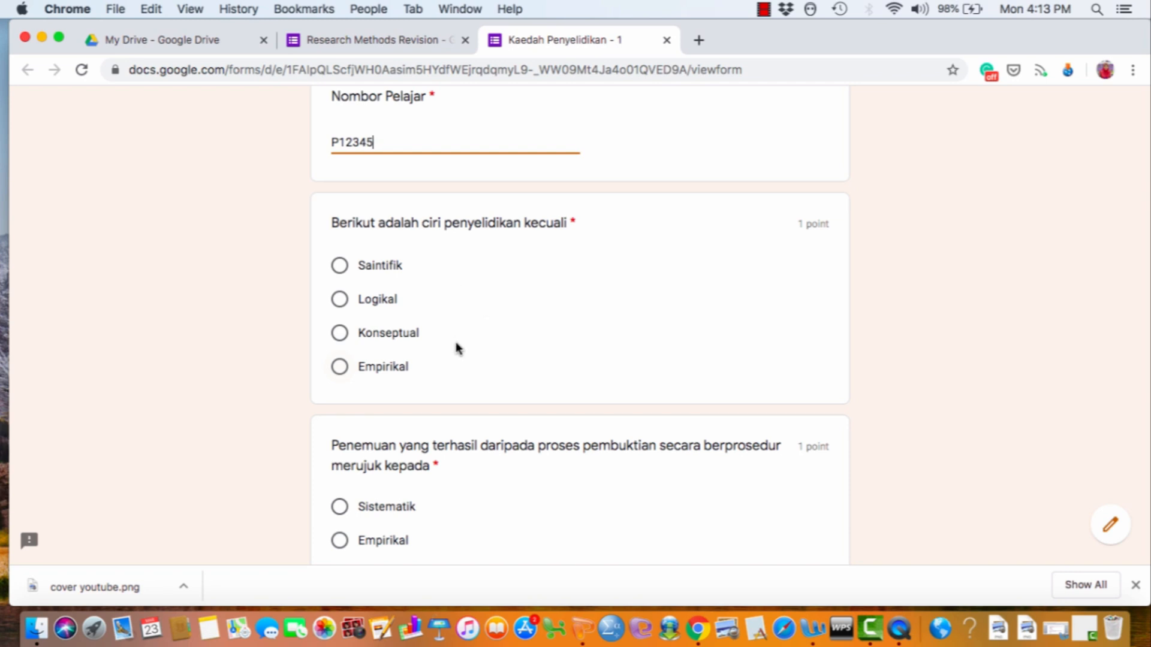
scroll(457, 345, "down", 1)
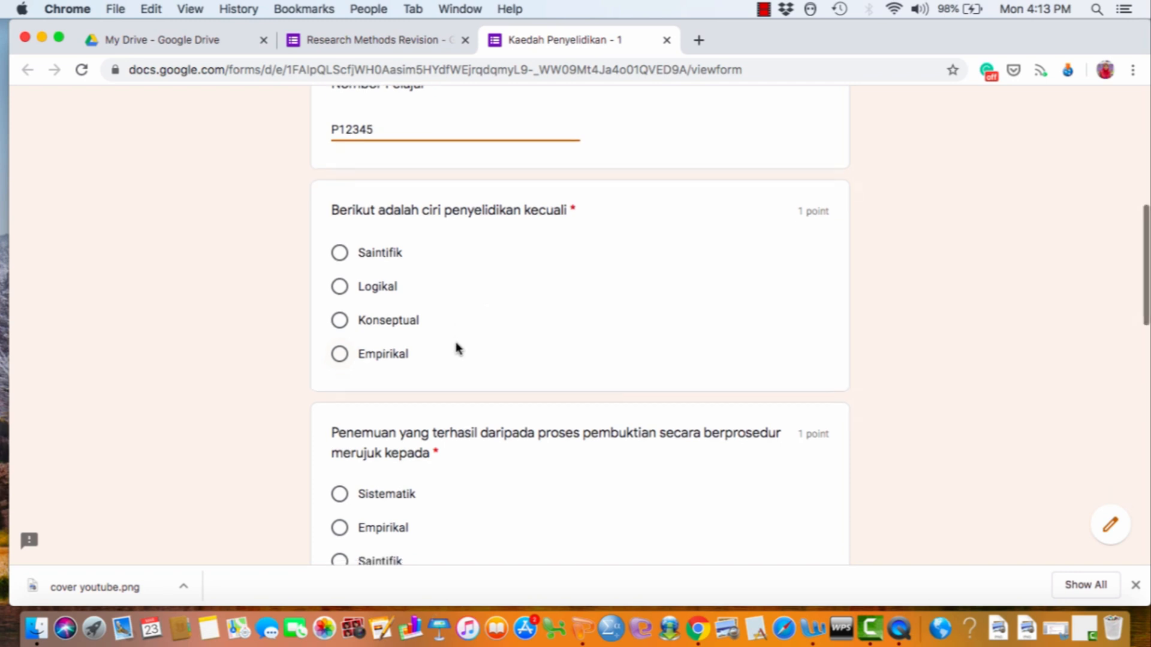
left_click(337, 285)
scroll(519, 320, "down", 4)
scroll(519, 321, "down", 2)
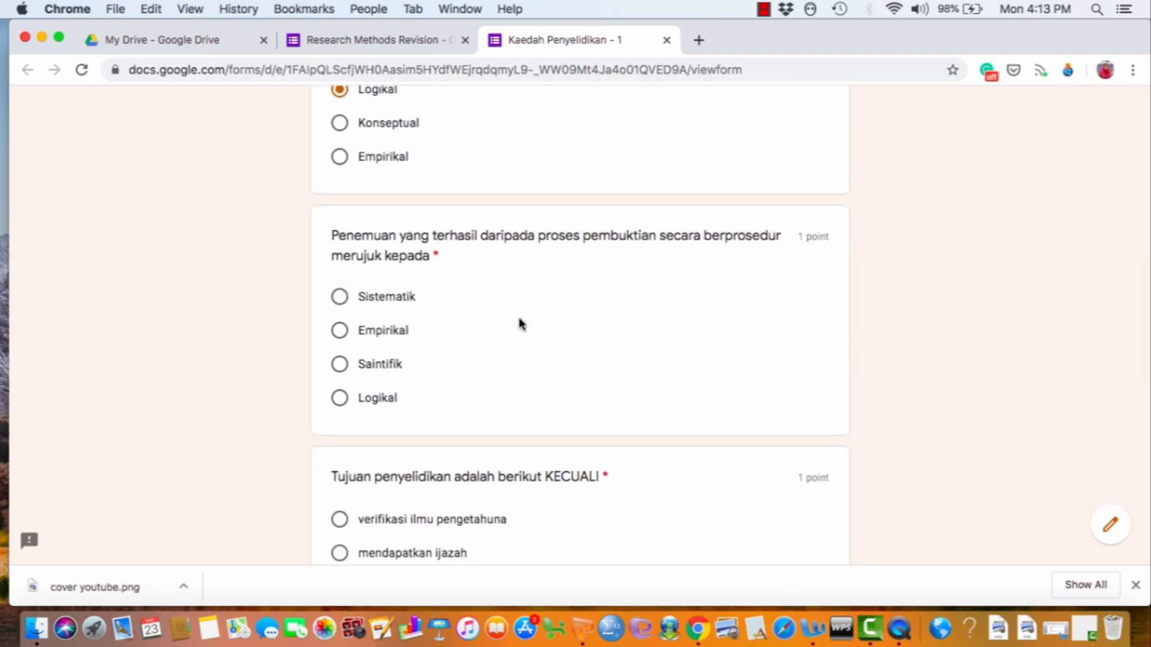
left_click(339, 335)
- Answer the Tujuan penyelidikan question with "mendapatkan ijazah" and the Kajian literatur question with "mendapatkan saiz sampel yang mencukupi"
scroll(476, 355, "down", 7)
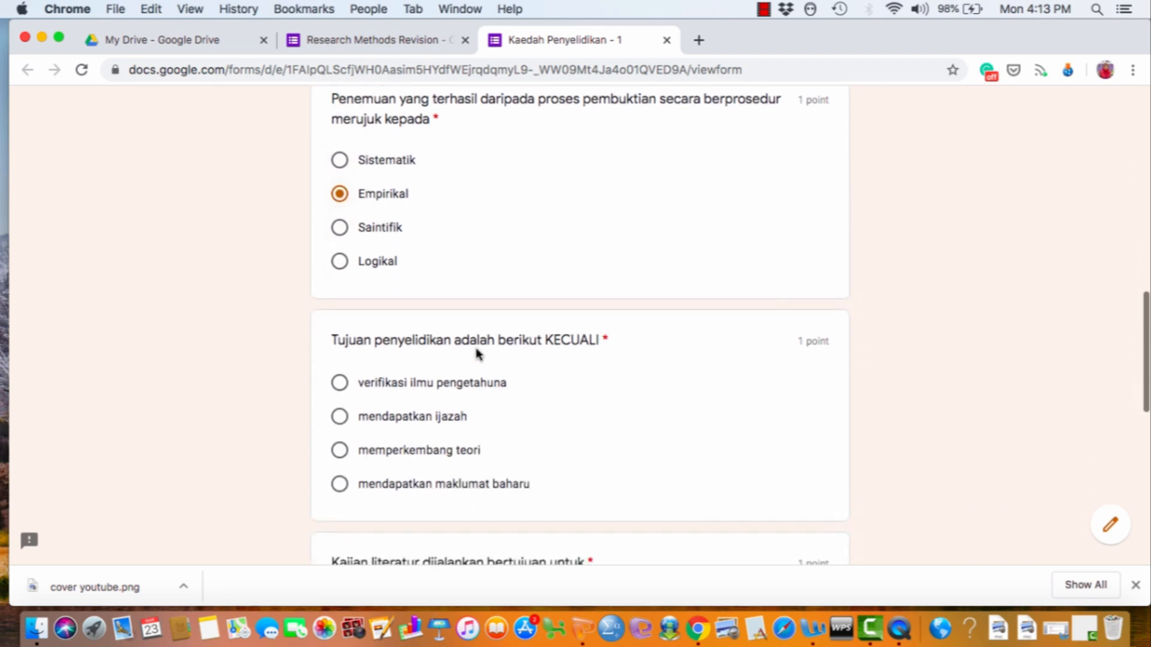
scroll(476, 352, "down", 1)
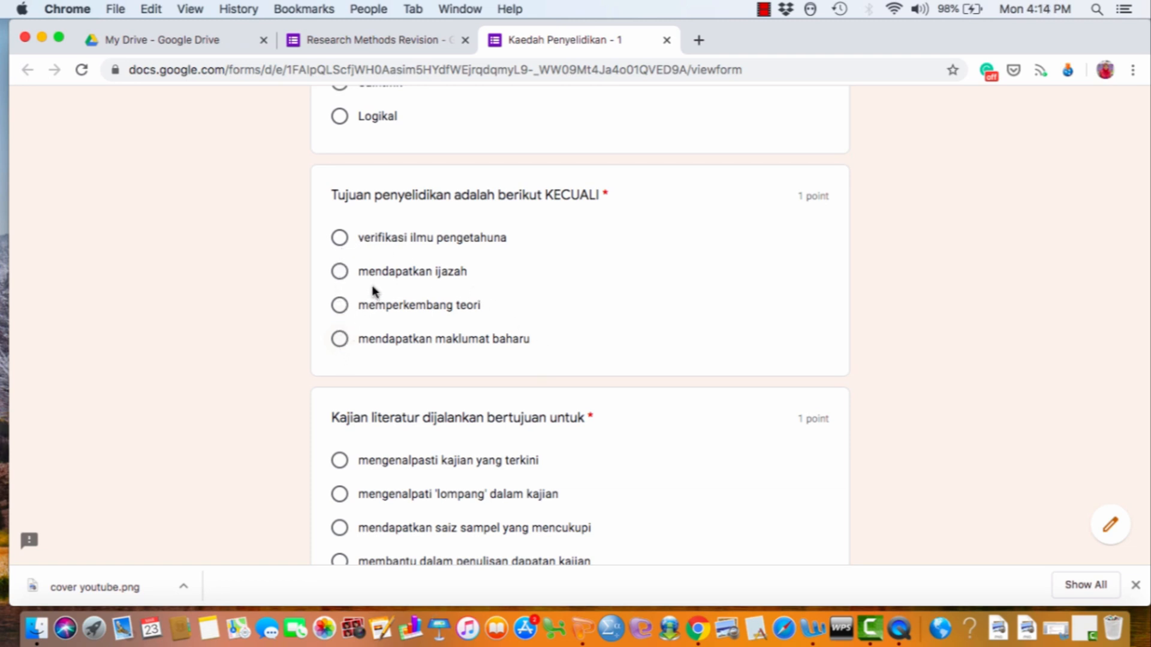
left_click(340, 271)
scroll(579, 333, "down", 3)
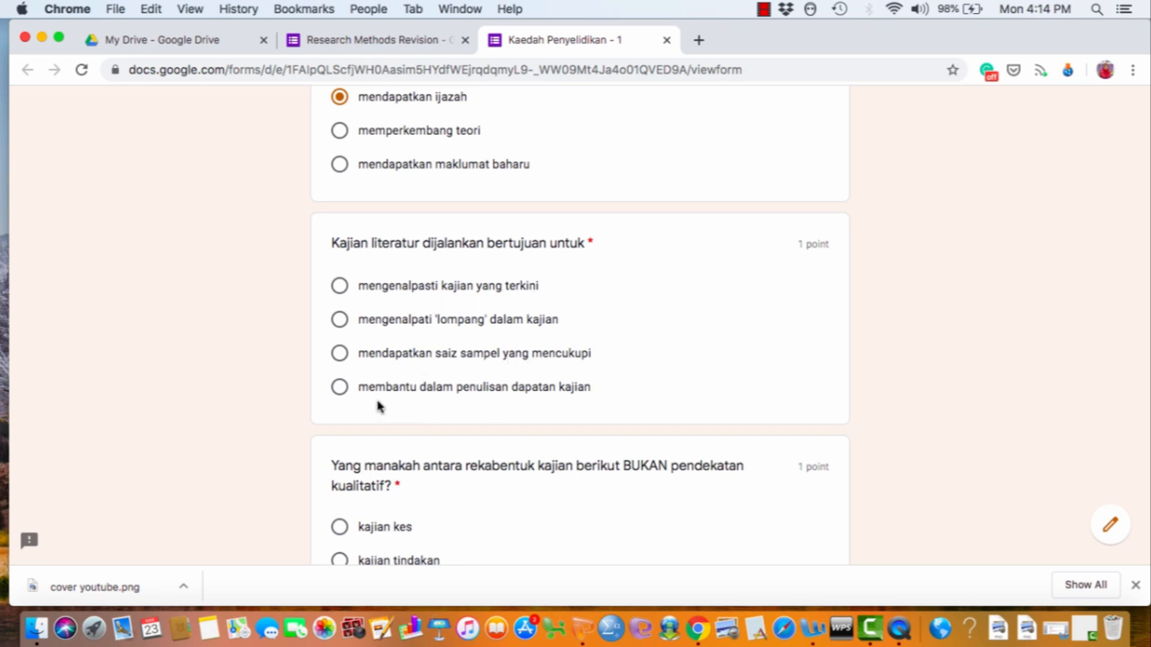
left_click(341, 359)
- Submit the form with korelasi as the answer to the last question and view the score
scroll(496, 431, "down", 5)
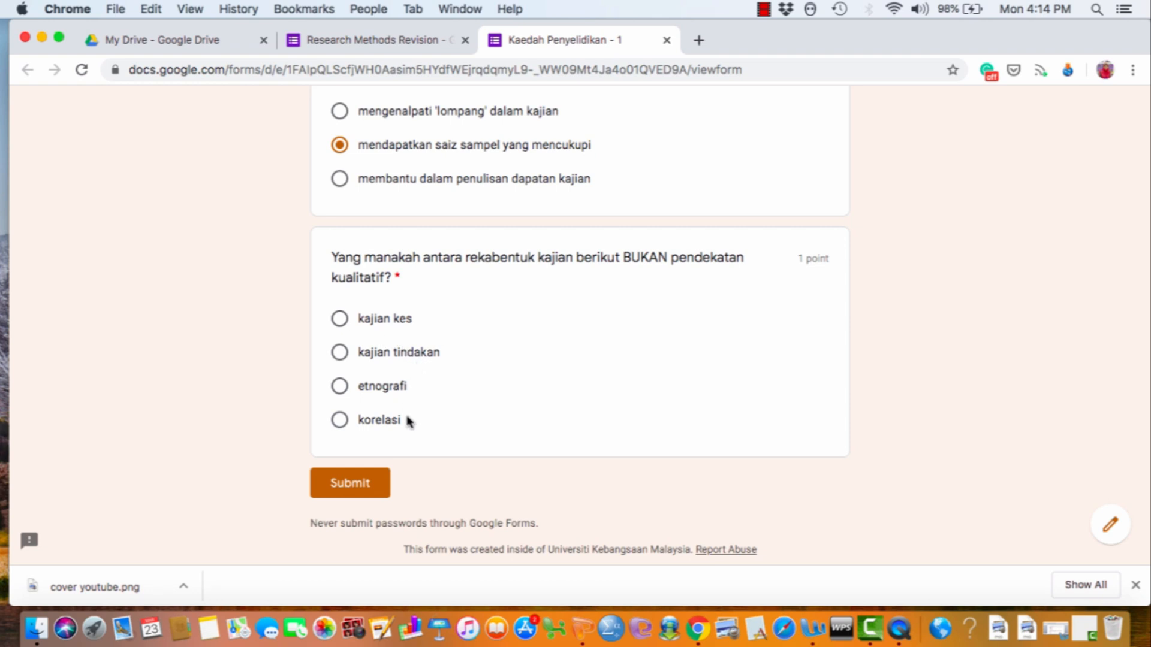
left_click(340, 387)
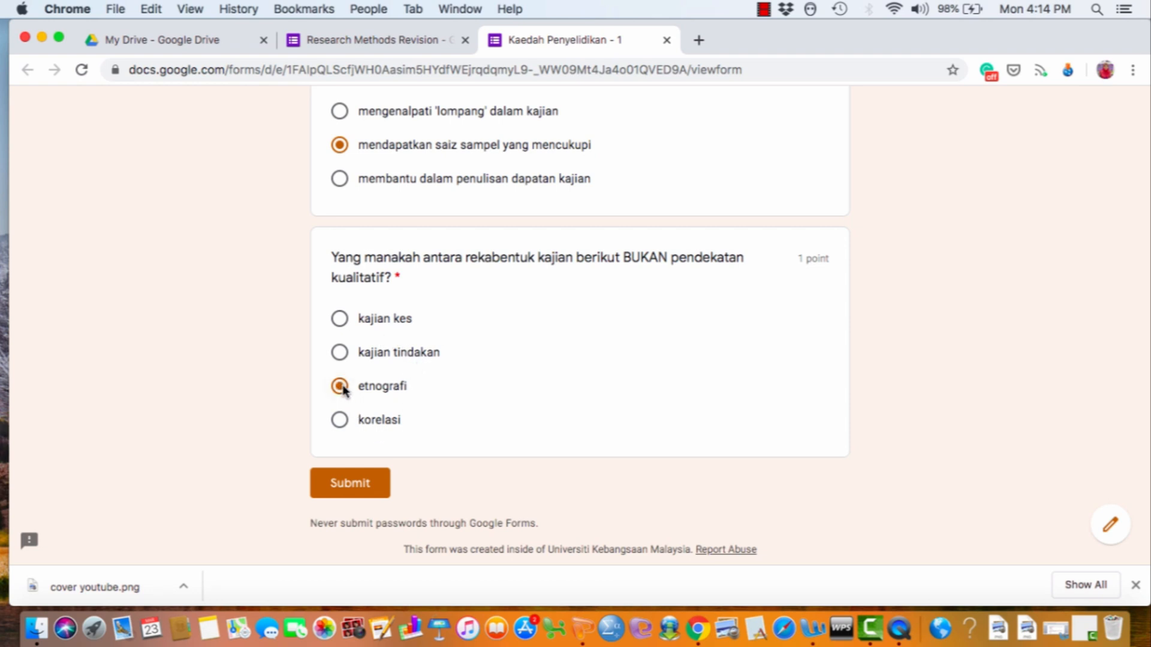
left_click(339, 421)
left_click(352, 483)
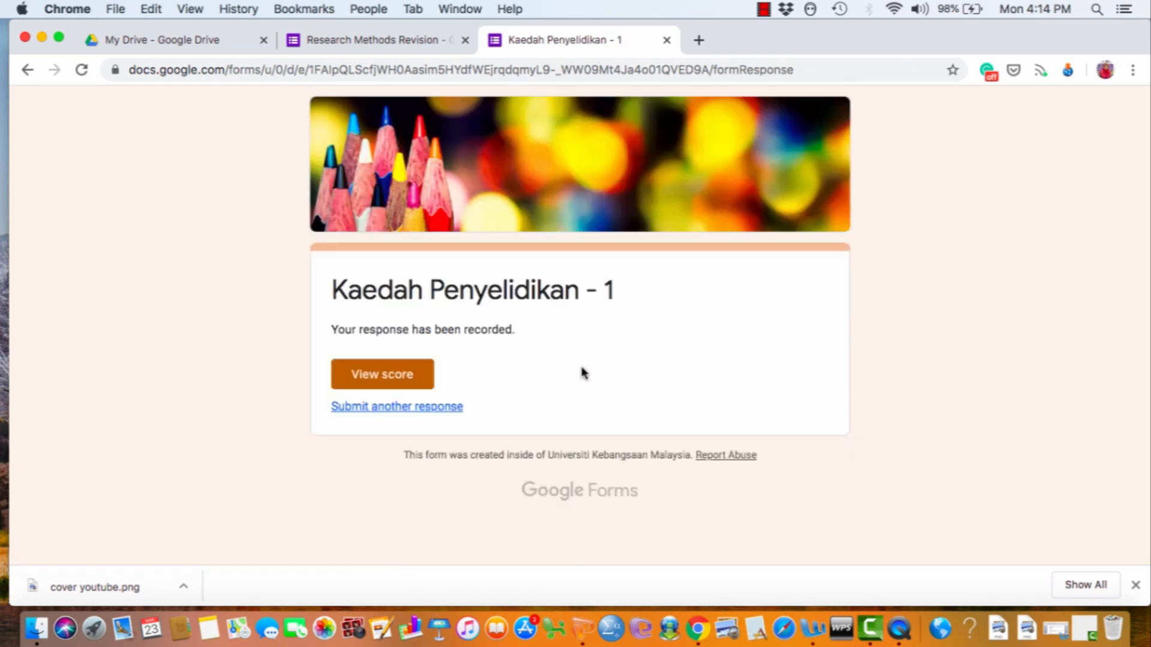
left_click(385, 379)
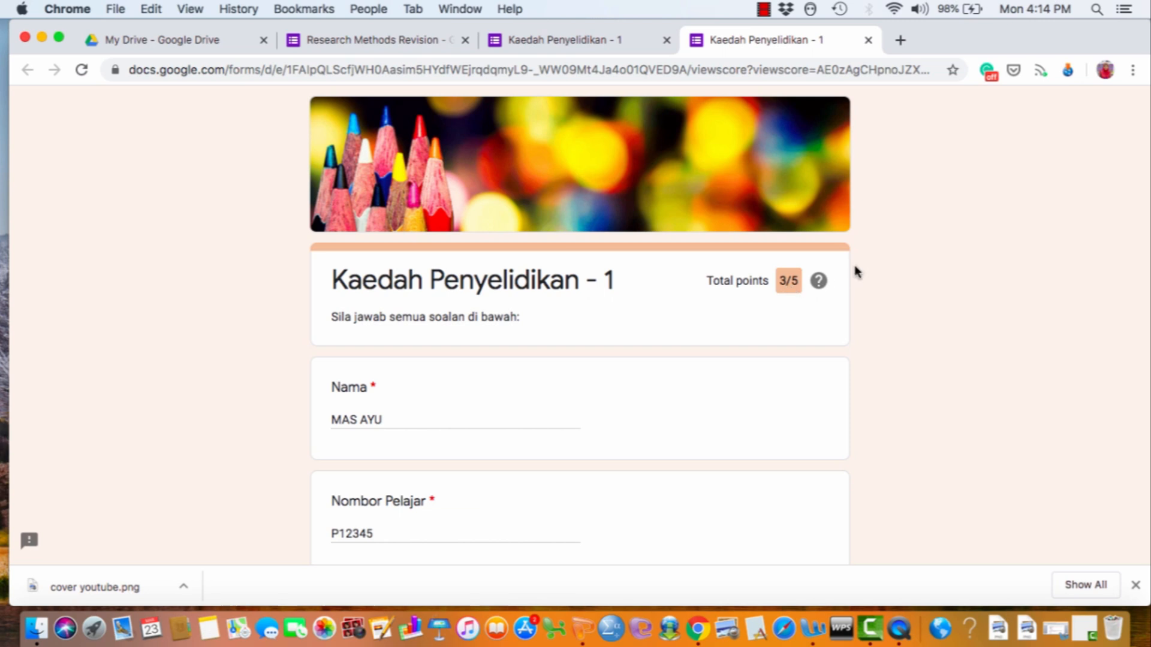
- Open Google Drive in a new browser tab and create a blank Google Form
left_click(899, 42)
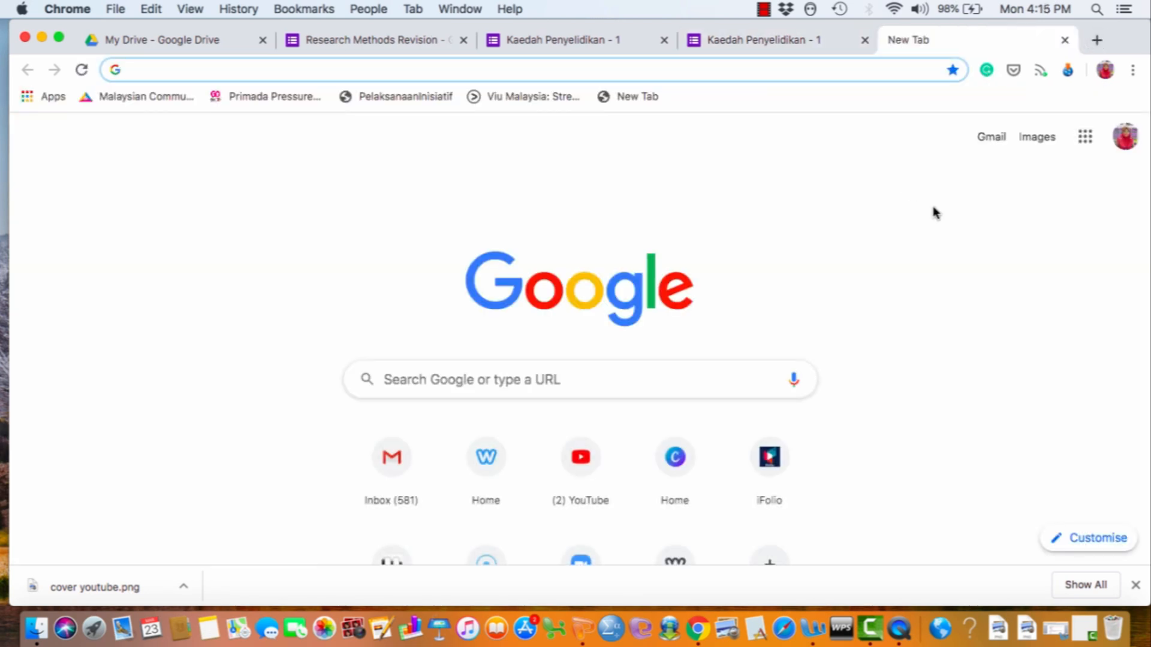
left_click(1085, 139)
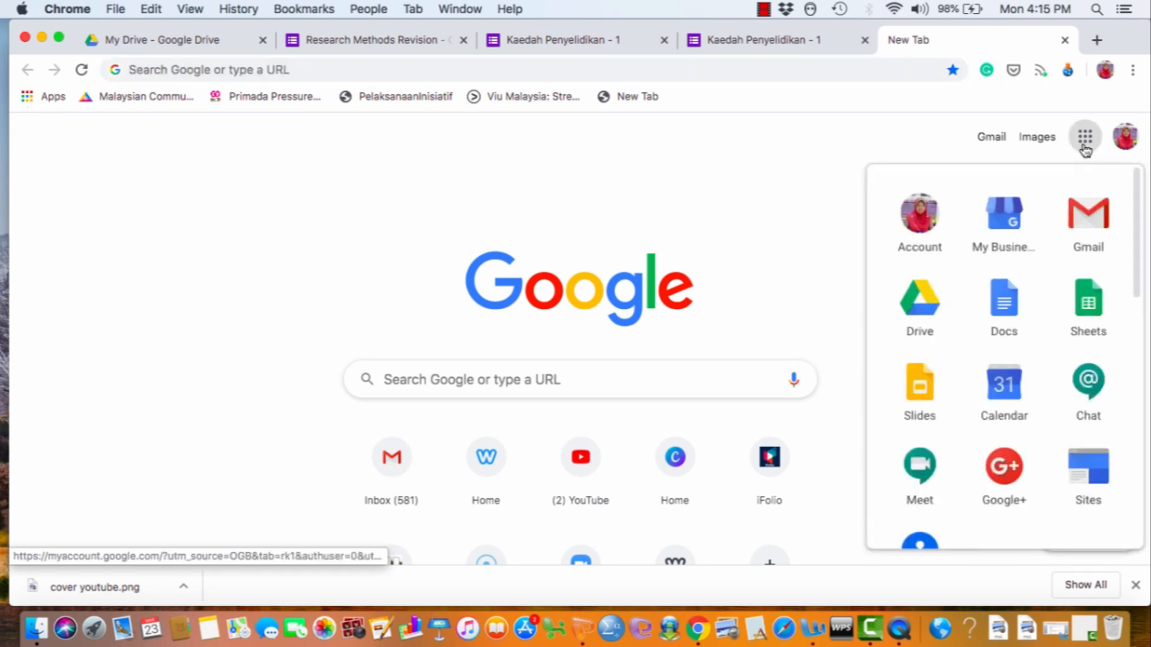
left_click(929, 303)
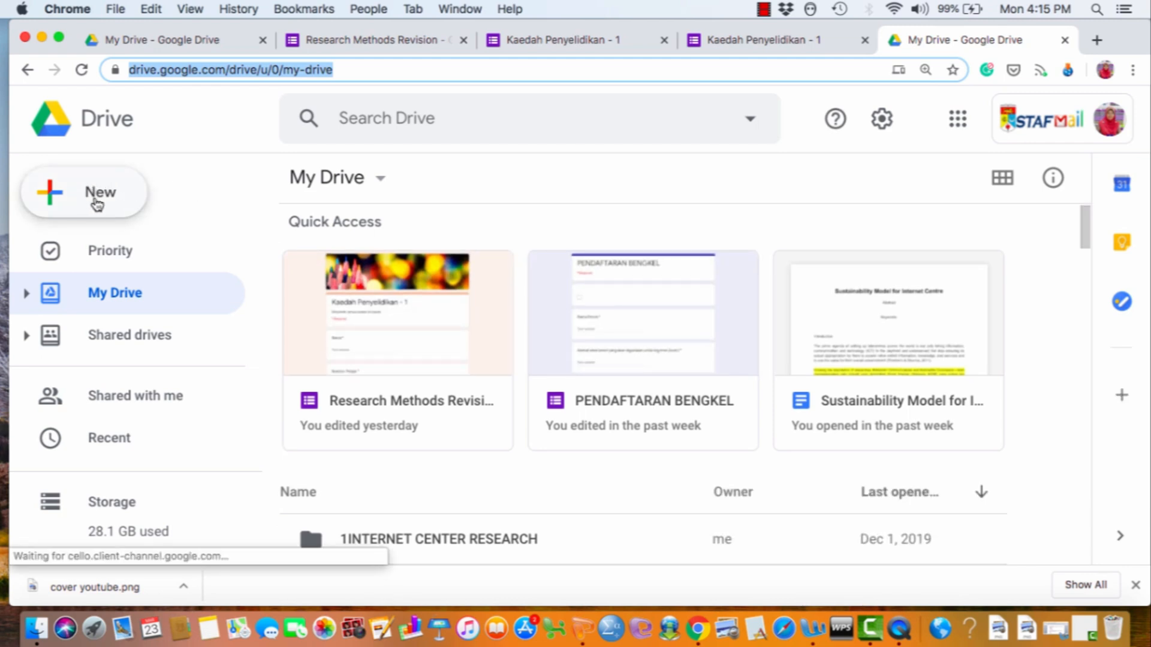
left_click(96, 204)
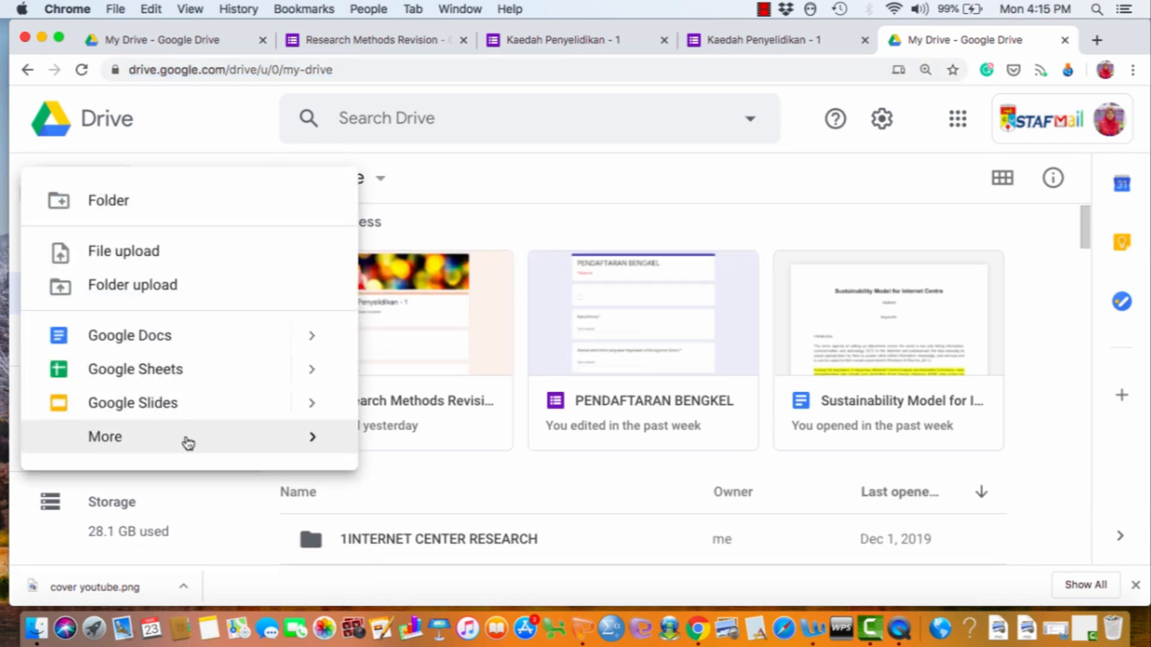
mouse_move(190, 444)
left_click(459, 463)
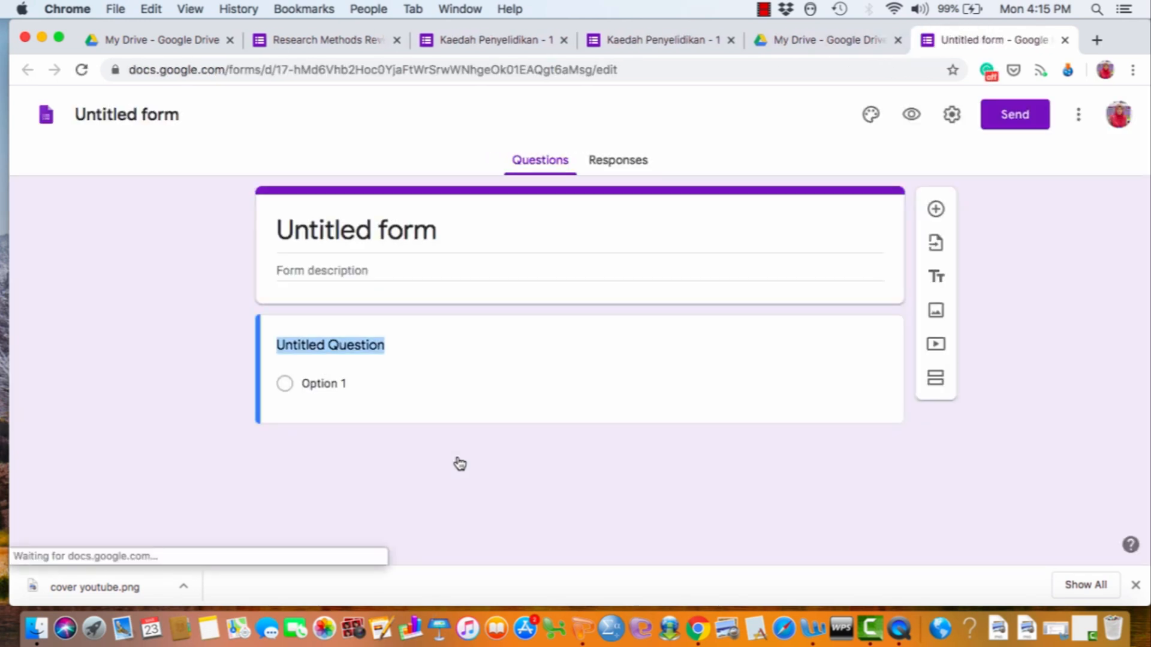
- Name the form KOMPUTER DALAM PENDIDIKAN and apply the same text as its title
left_click(158, 118)
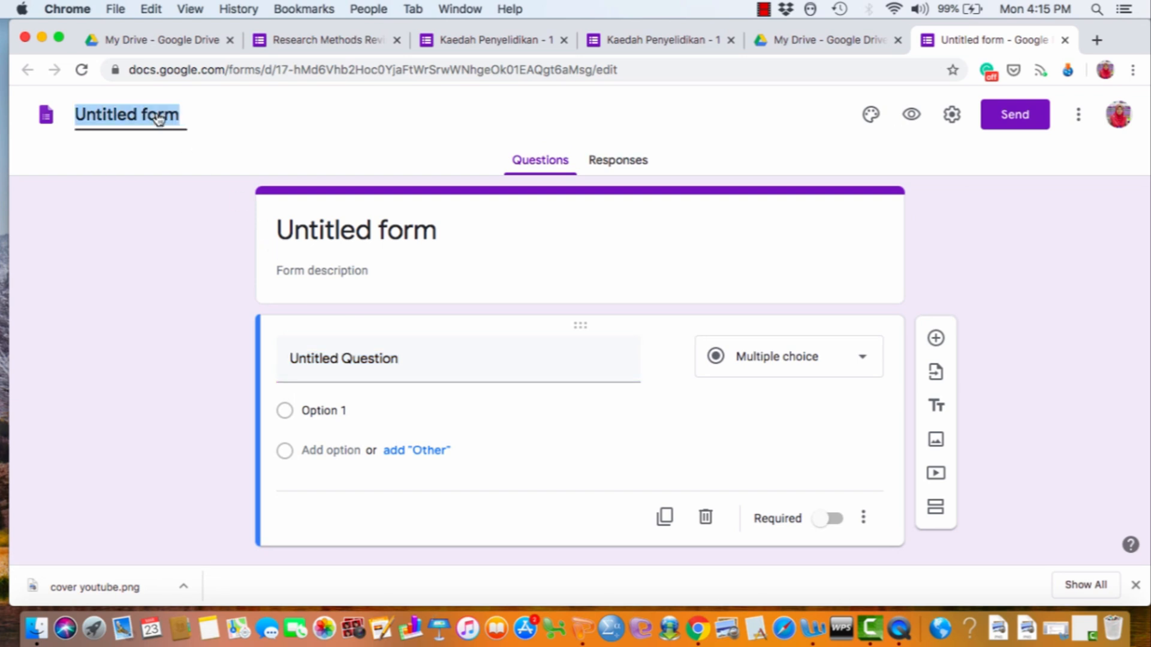
type("KO")
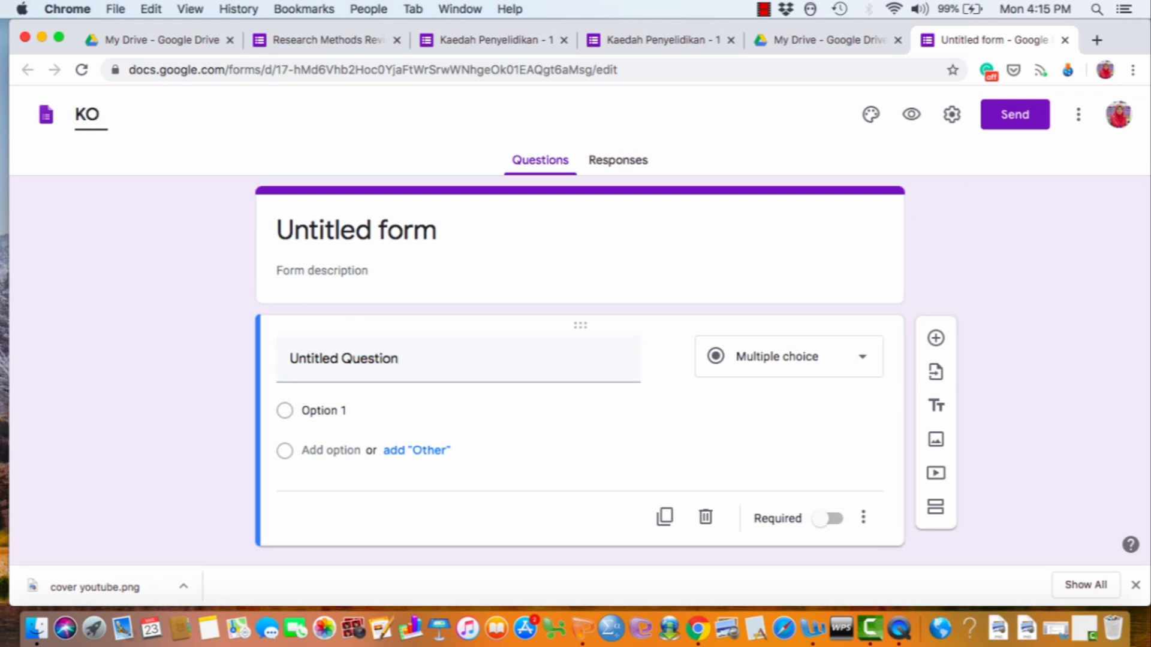
type("MPUTER DALA")
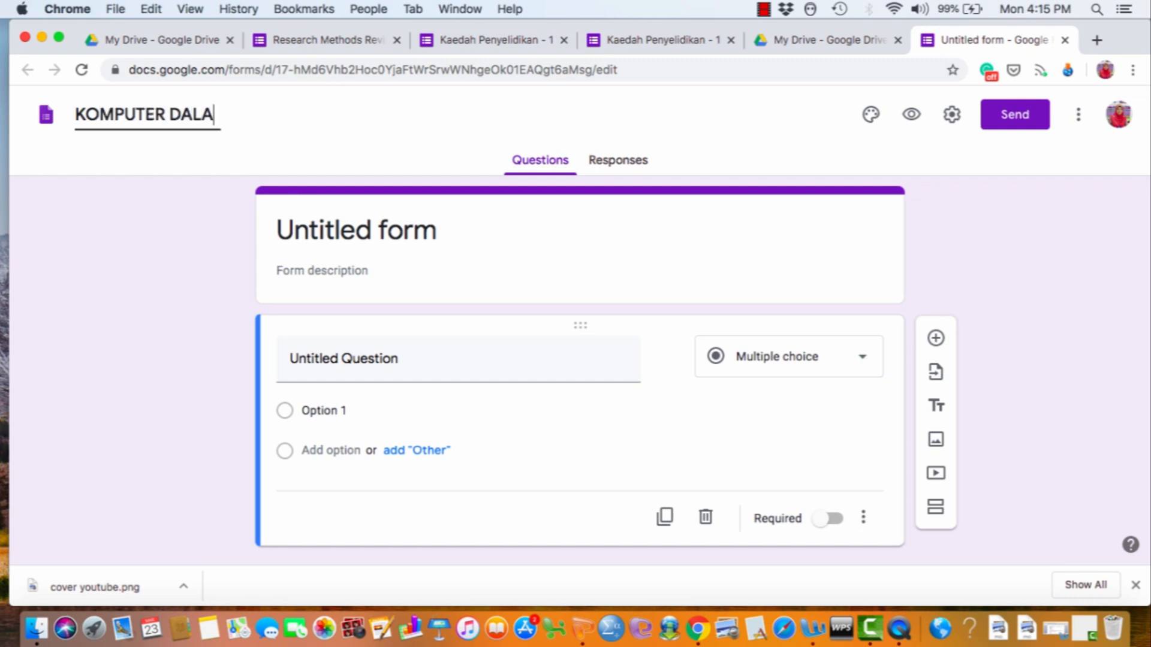
type("M PENDIDIKAN")
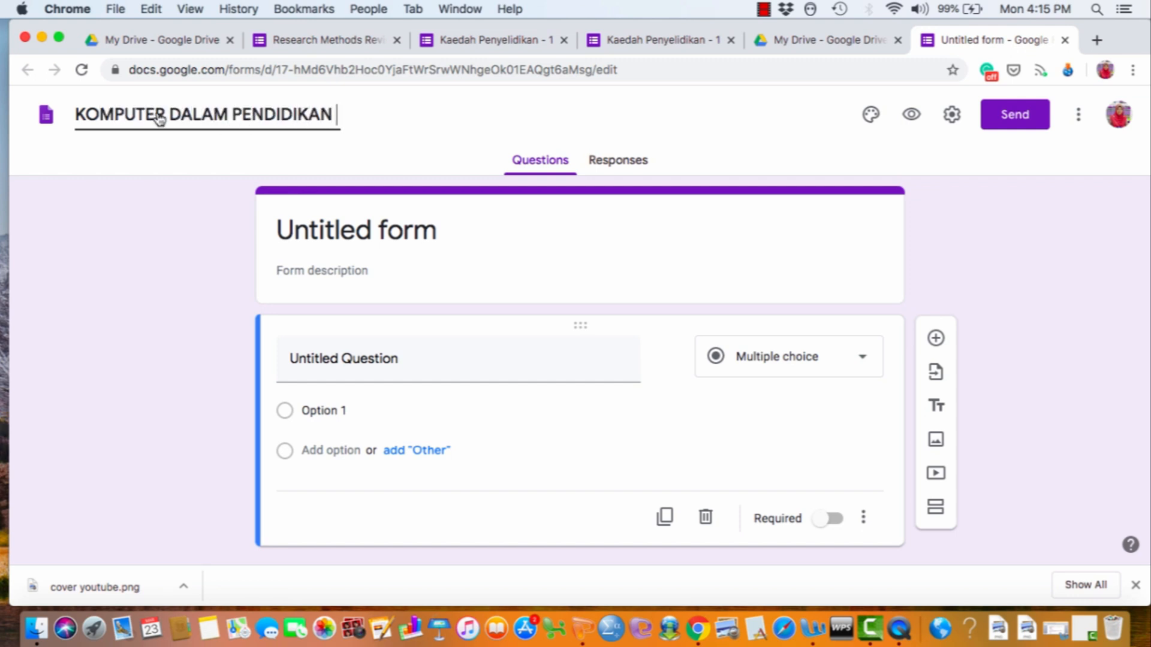
left_click(294, 228)
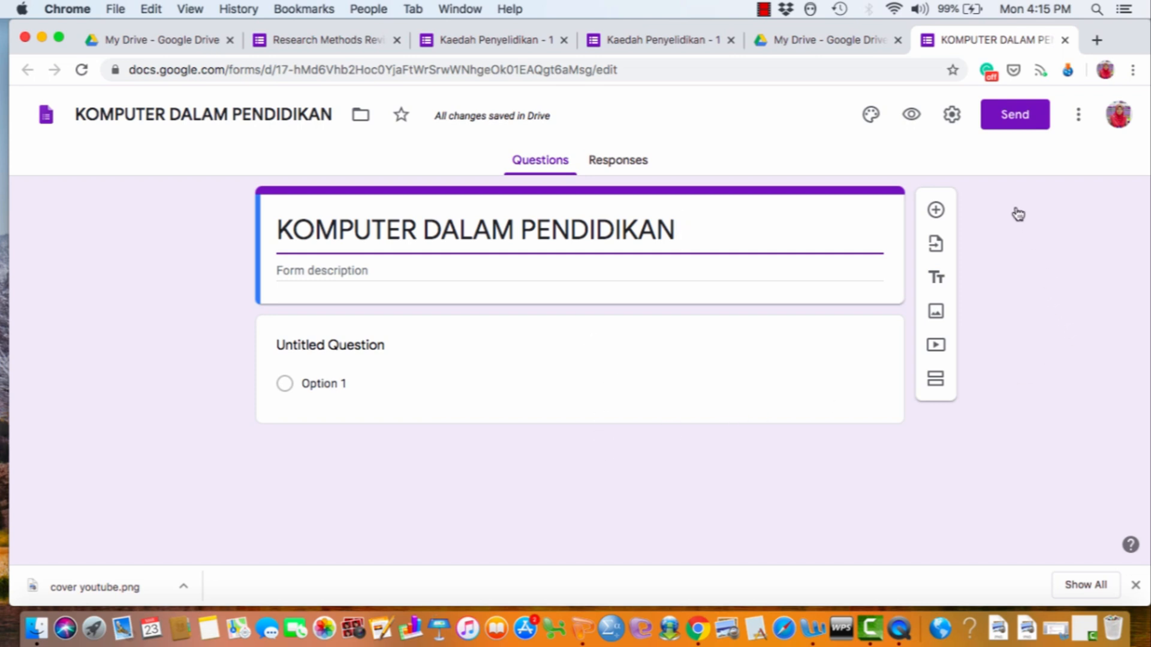
- In the form's general settings, enable collecting email addresses and remove the restriction to Universiti Kebangsaan Malaysia users
left_click(953, 117)
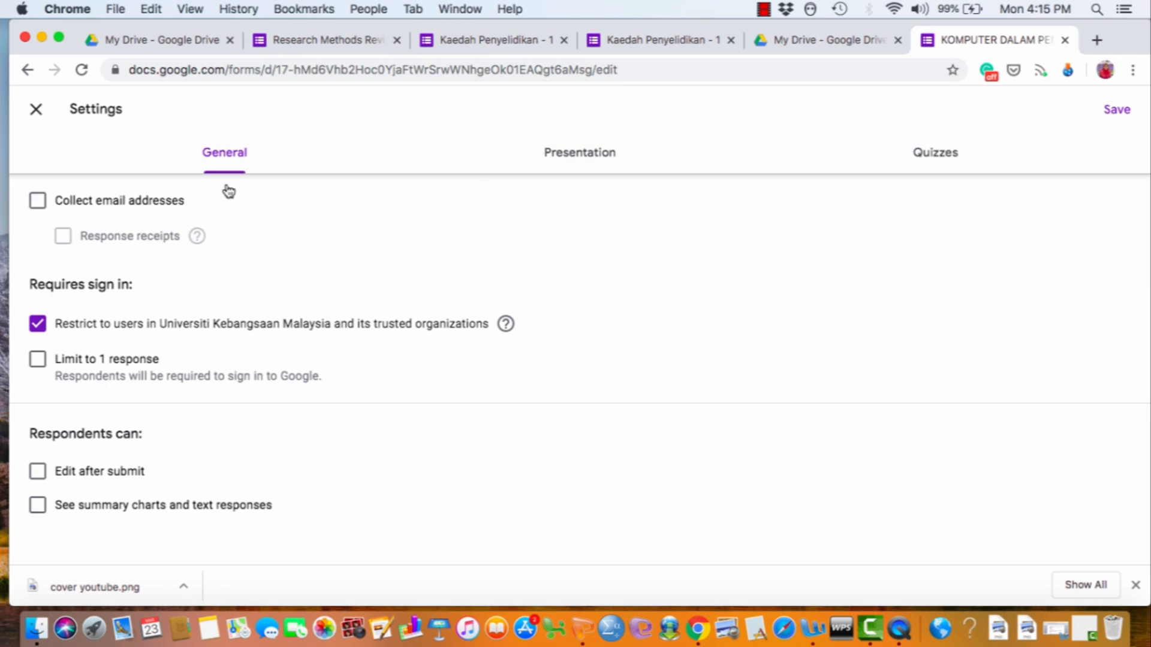
left_click(38, 204)
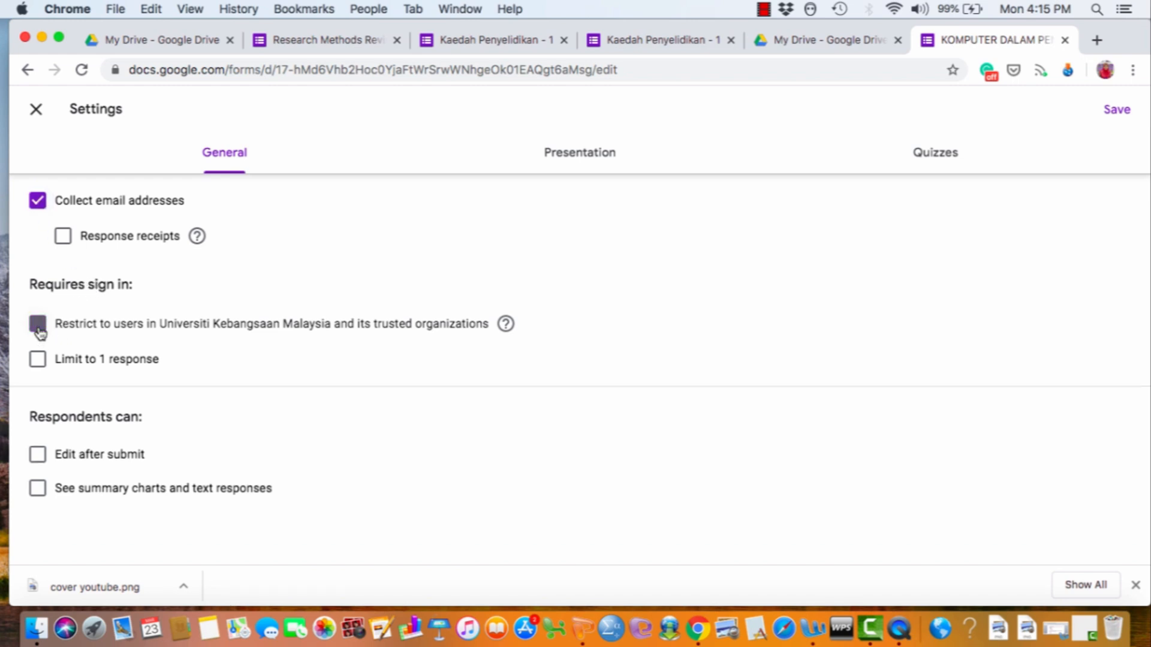
left_click(38, 328)
left_click(40, 330)
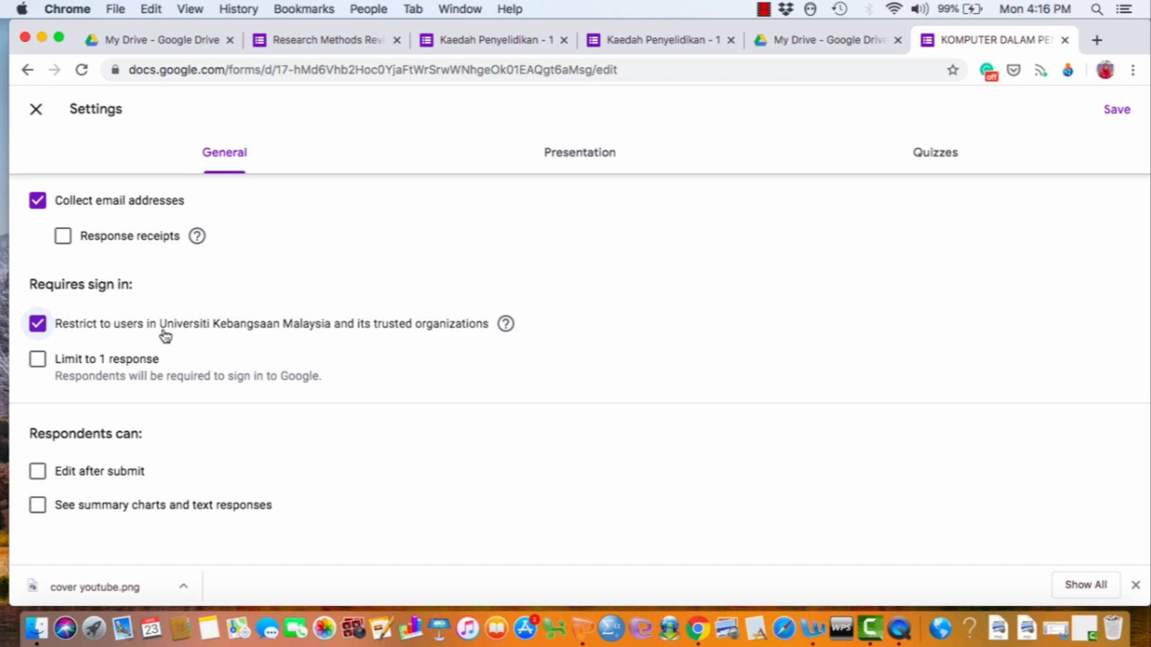
left_click(38, 326)
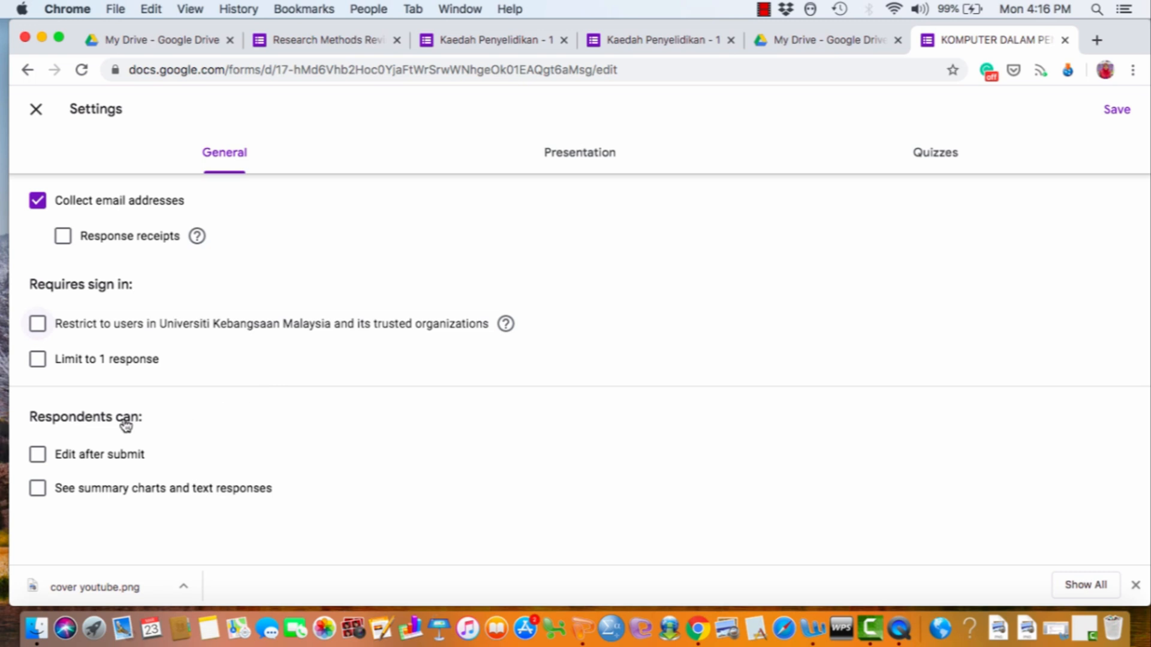
- In the presentation settings, enable the progress bar and shuffled question order, and disable the link to submit another response
left_click(590, 159)
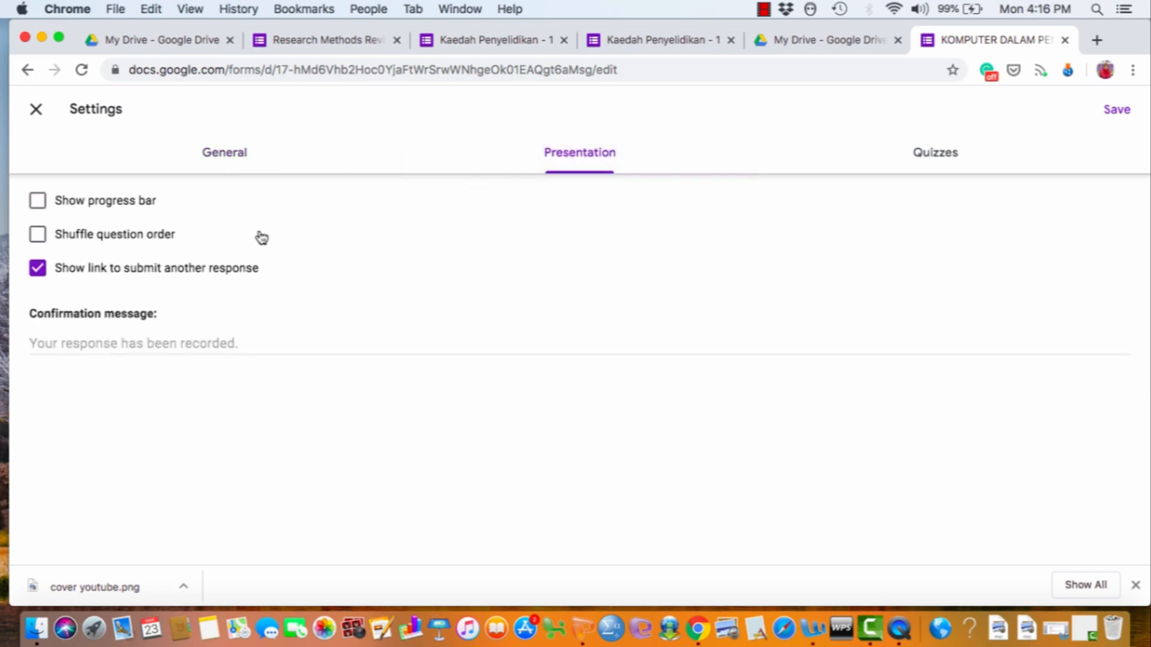
left_click(38, 203)
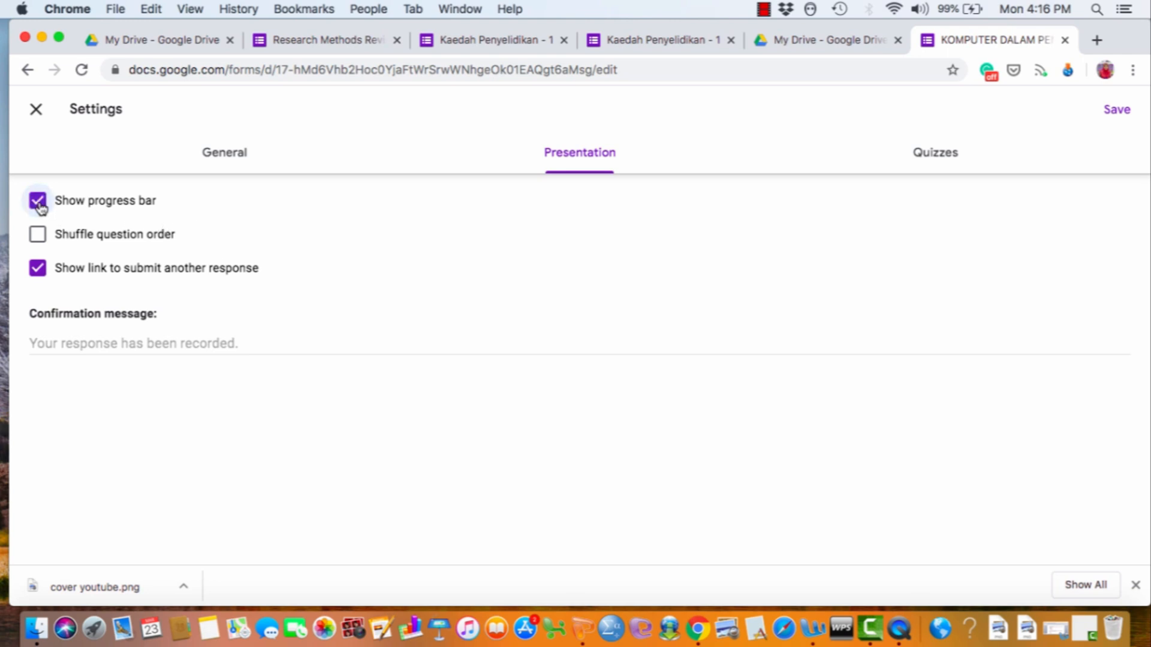
left_click(40, 237)
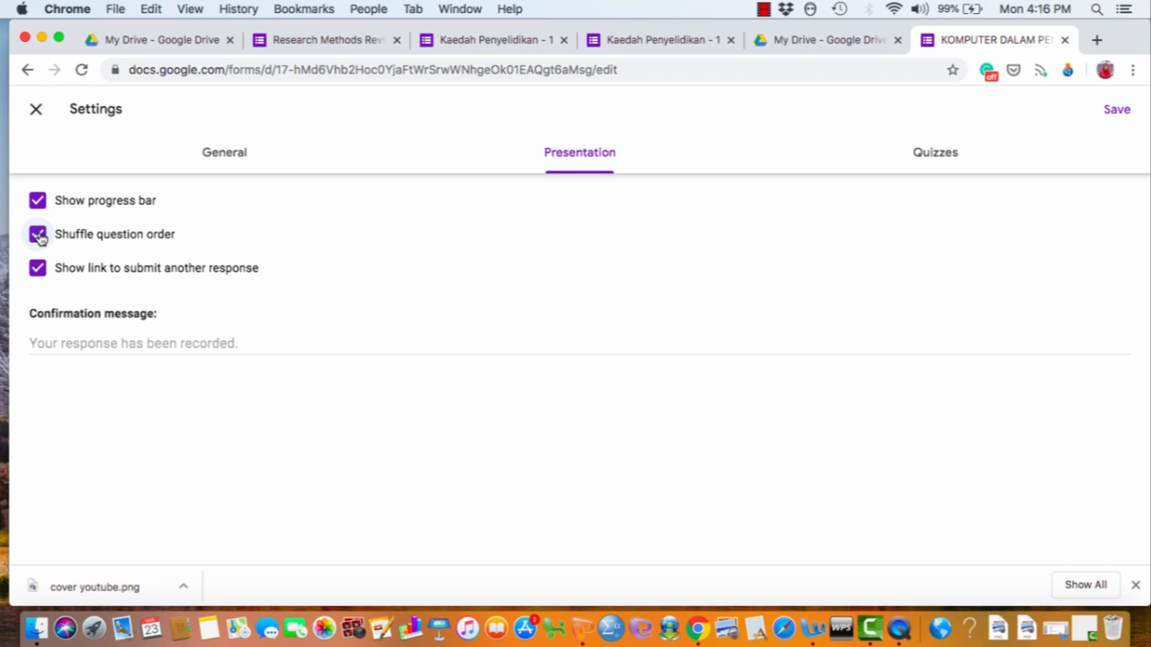
left_click(38, 270)
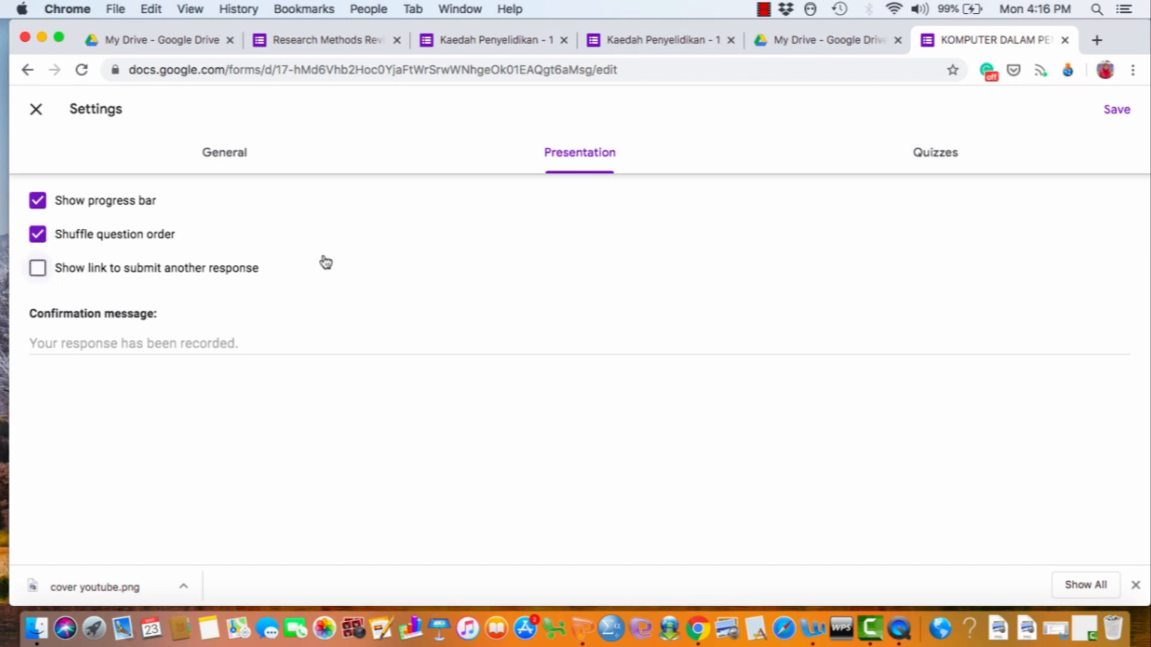
- Make the form a quiz and review its grade release and respondent visibility options
left_click(935, 167)
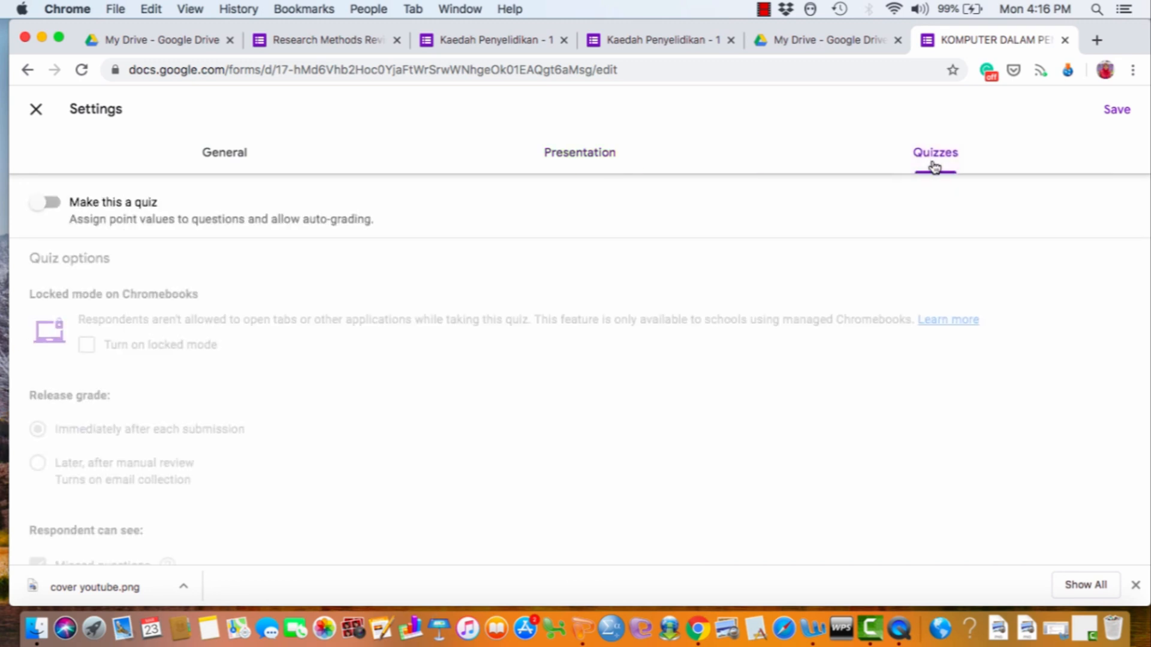
left_click(59, 209)
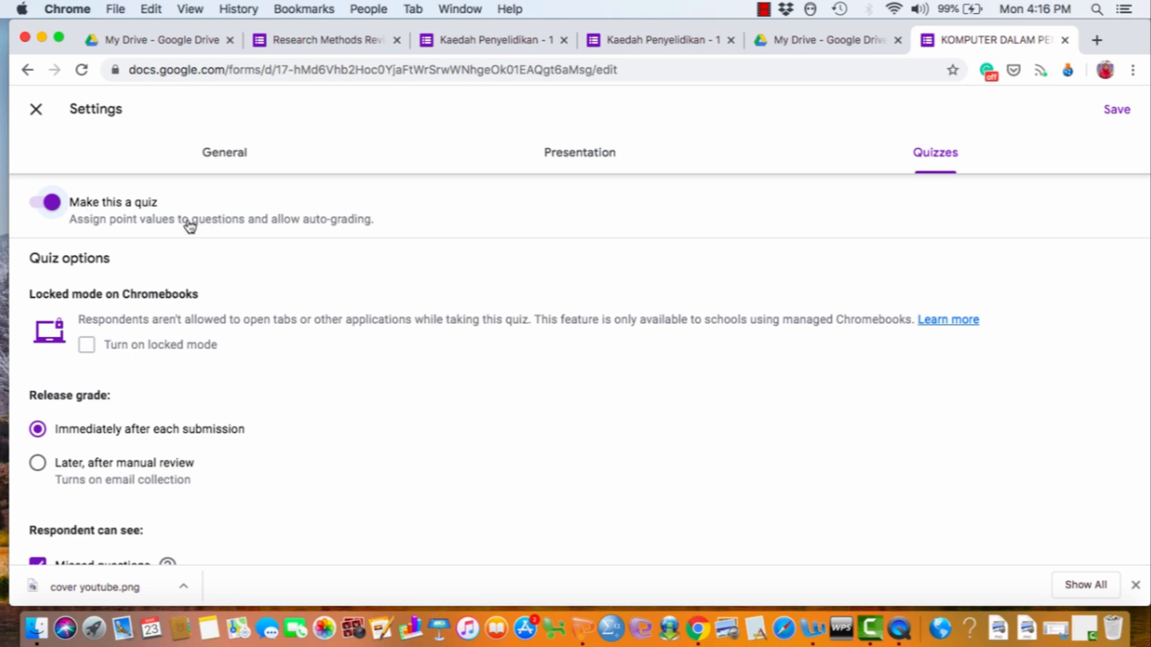
scroll(241, 372, "down", 1)
scroll(241, 371, "down", 3)
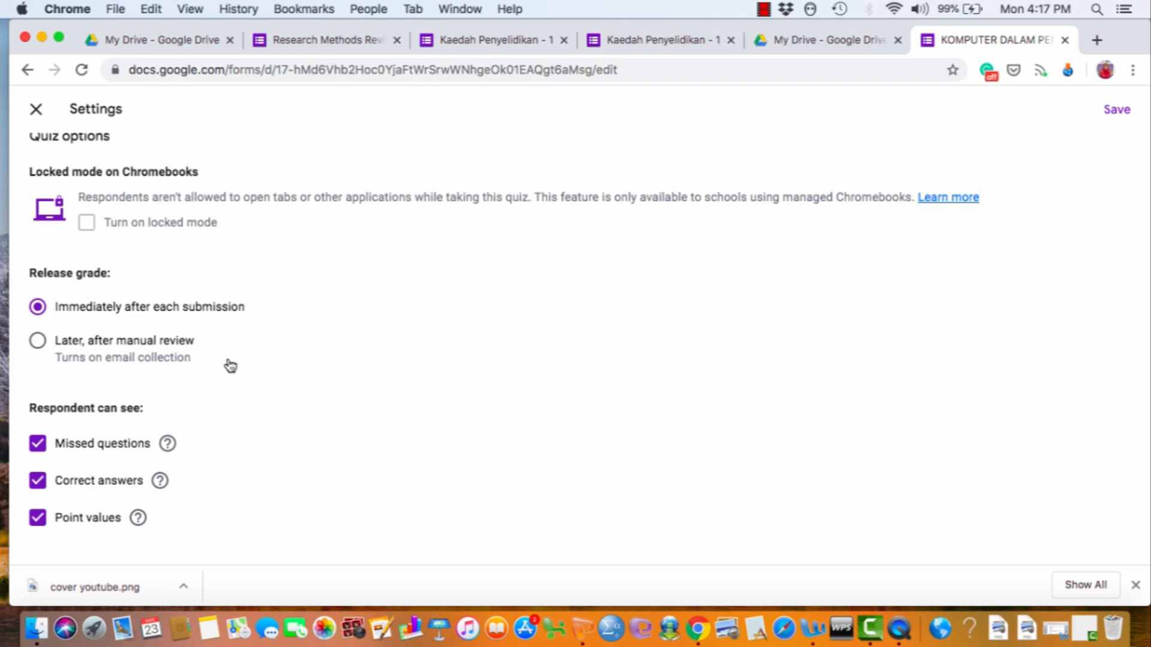
- Hide missed questions, correct answers and point values from respondents, and save the quiz settings
left_click(39, 445)
left_click(38, 482)
left_click(38, 519)
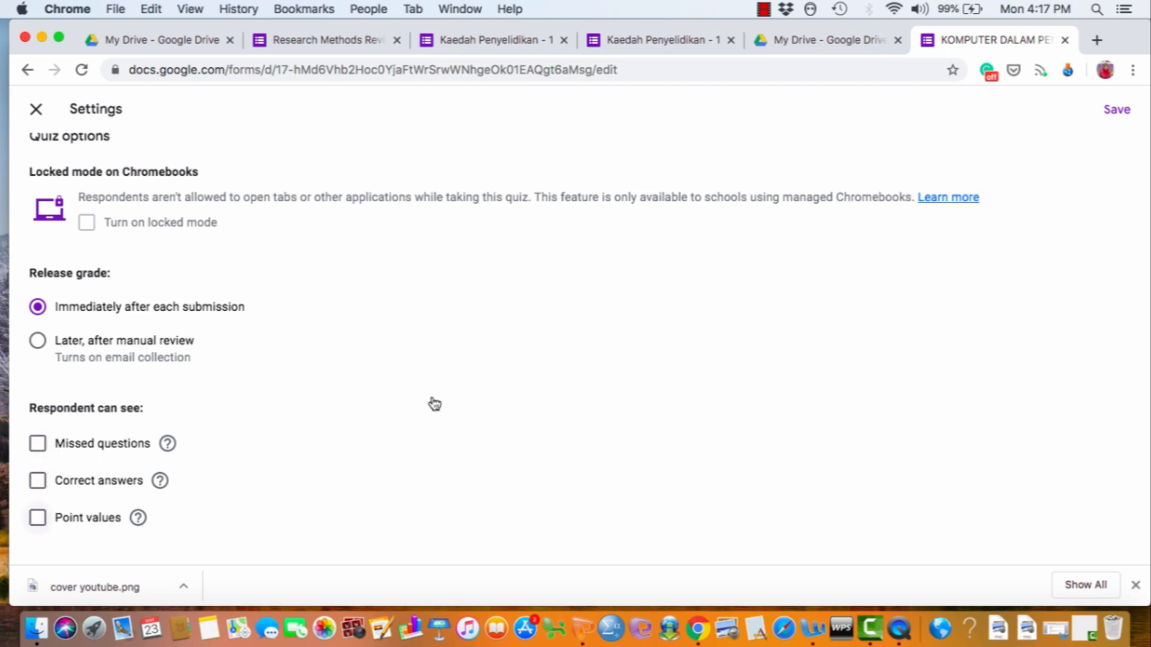
scroll(435, 404, "up", 3)
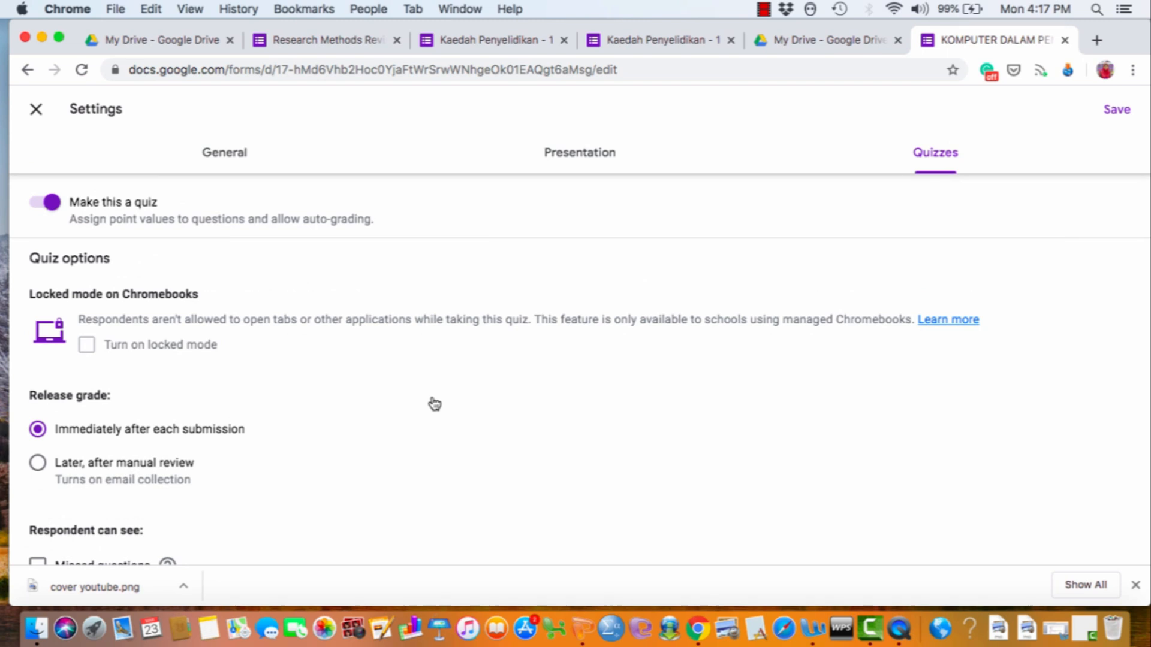
scroll(435, 403, "down", 3)
scroll(435, 404, "up", 2)
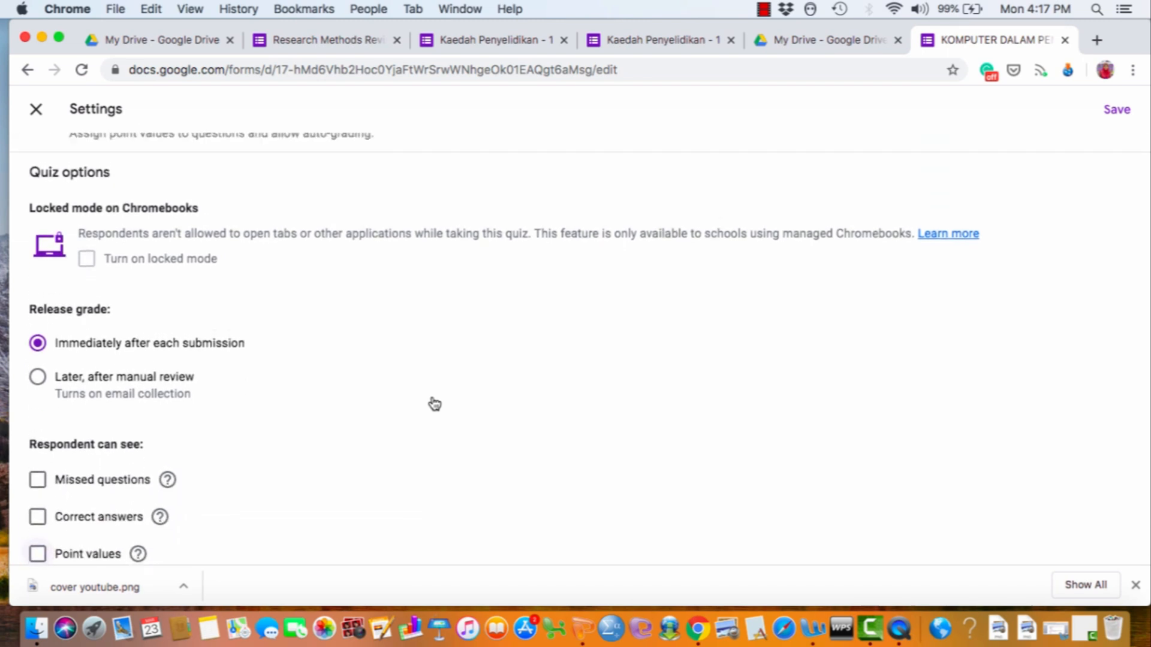
scroll(435, 404, "up", 1)
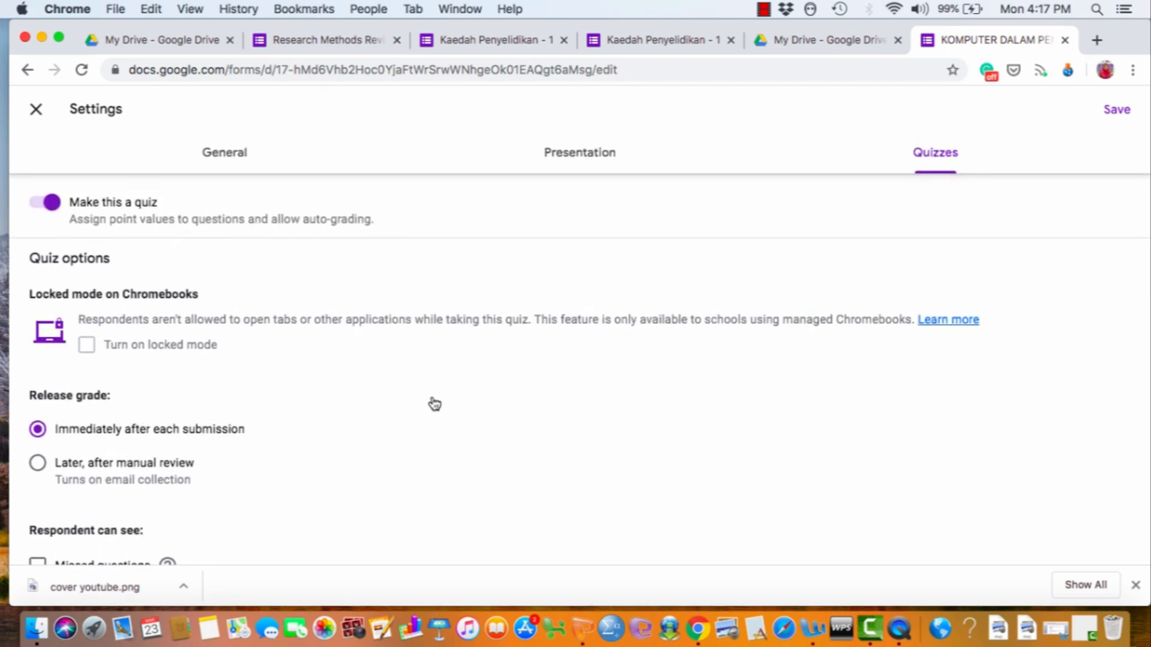
left_click(1118, 110)
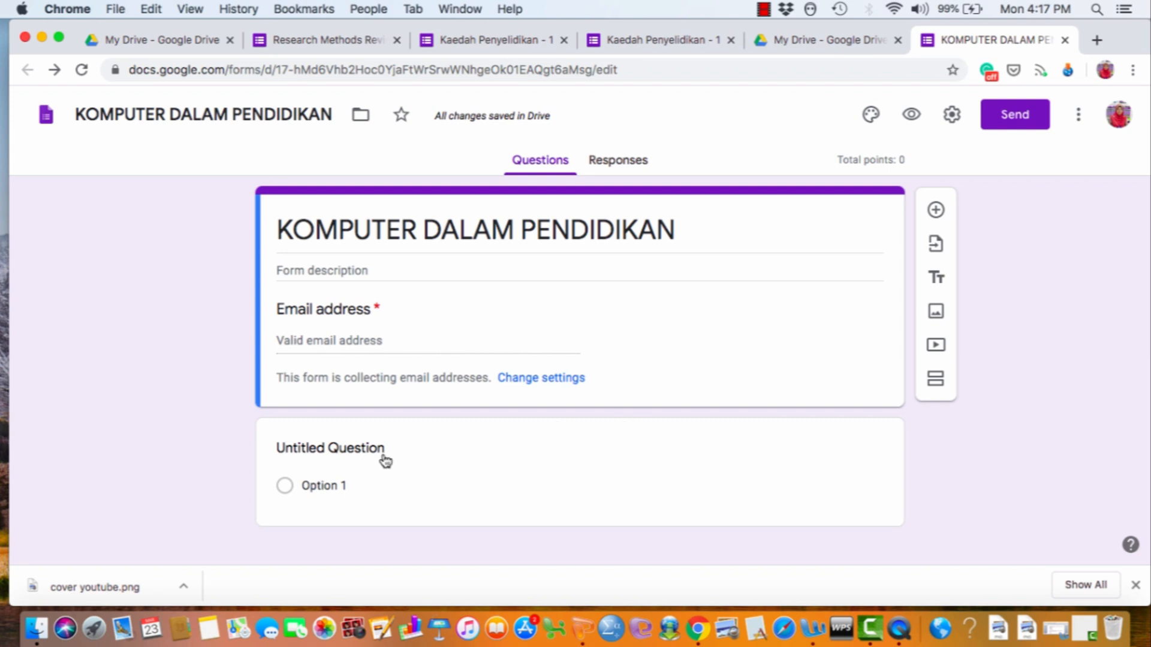
- Turn the untitled question into a required short-answer question titled NAMA PENUH
left_click(300, 450)
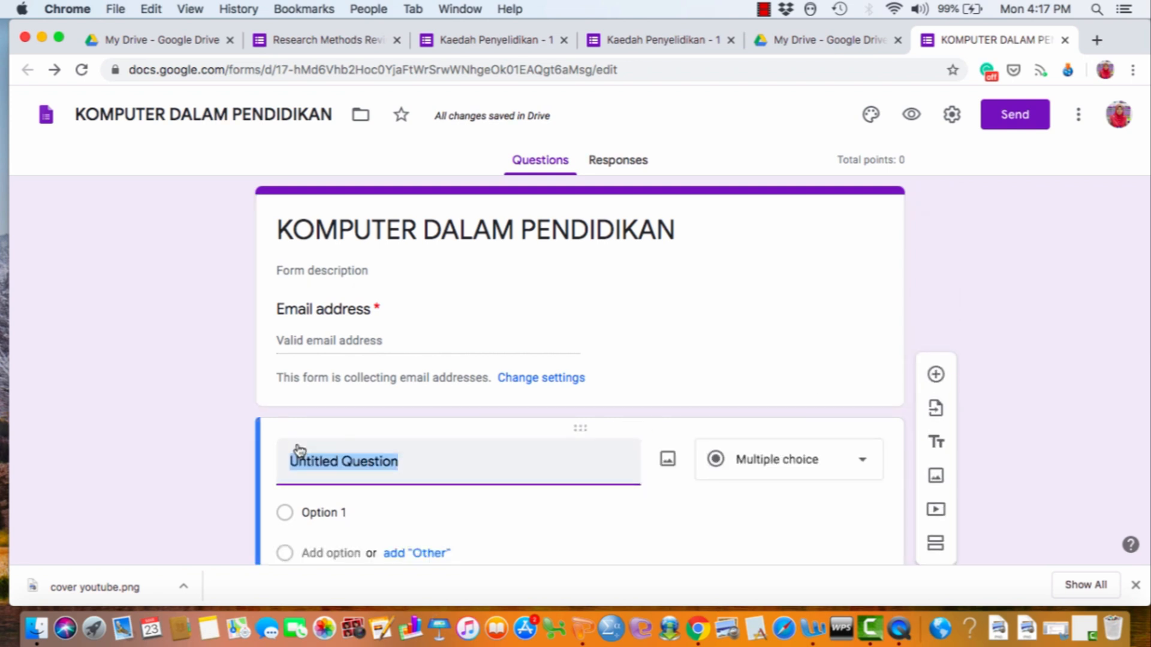
type("NAMA P")
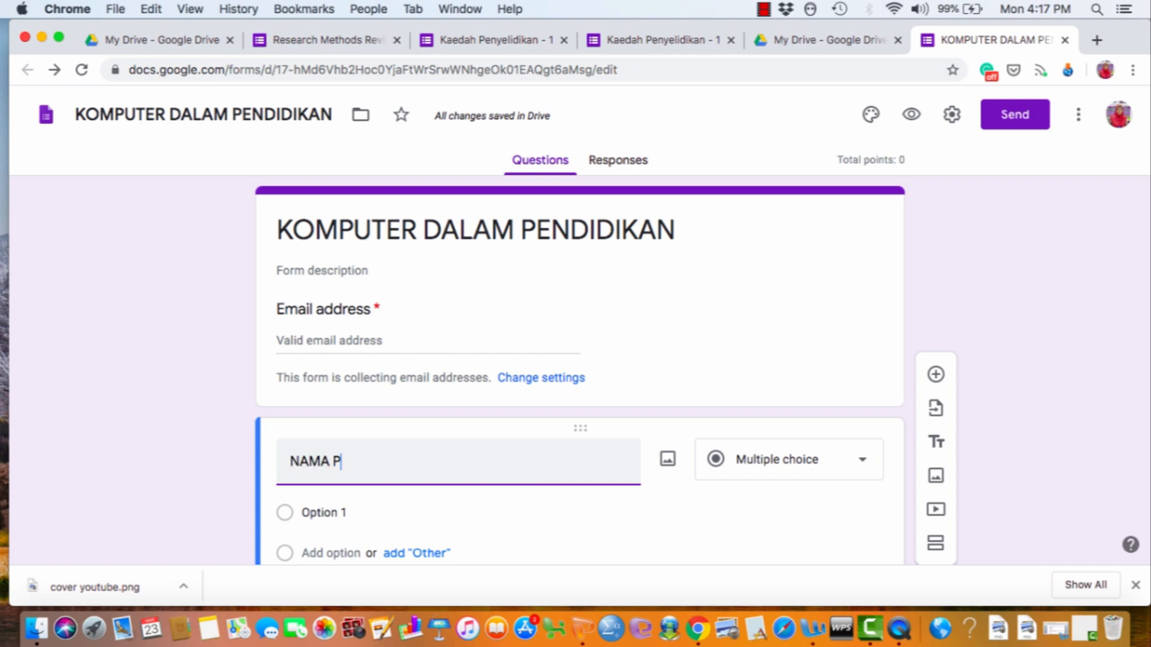
type("ENUH")
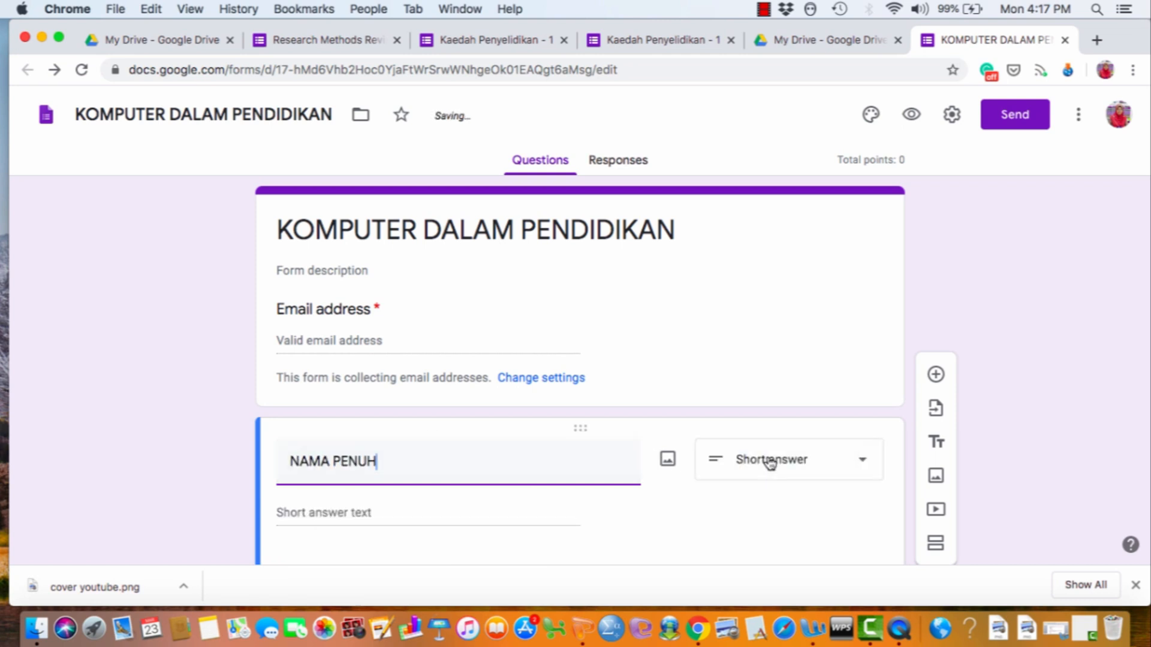
left_click(768, 462)
left_click(790, 150)
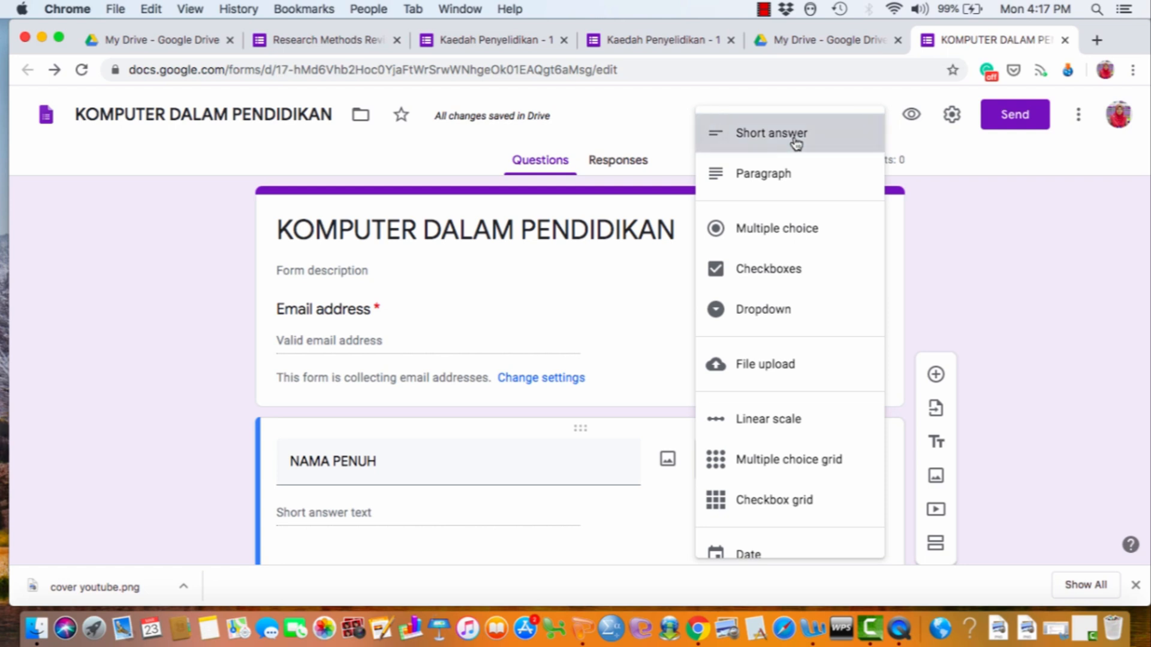
scroll(1069, 435, "down", 2)
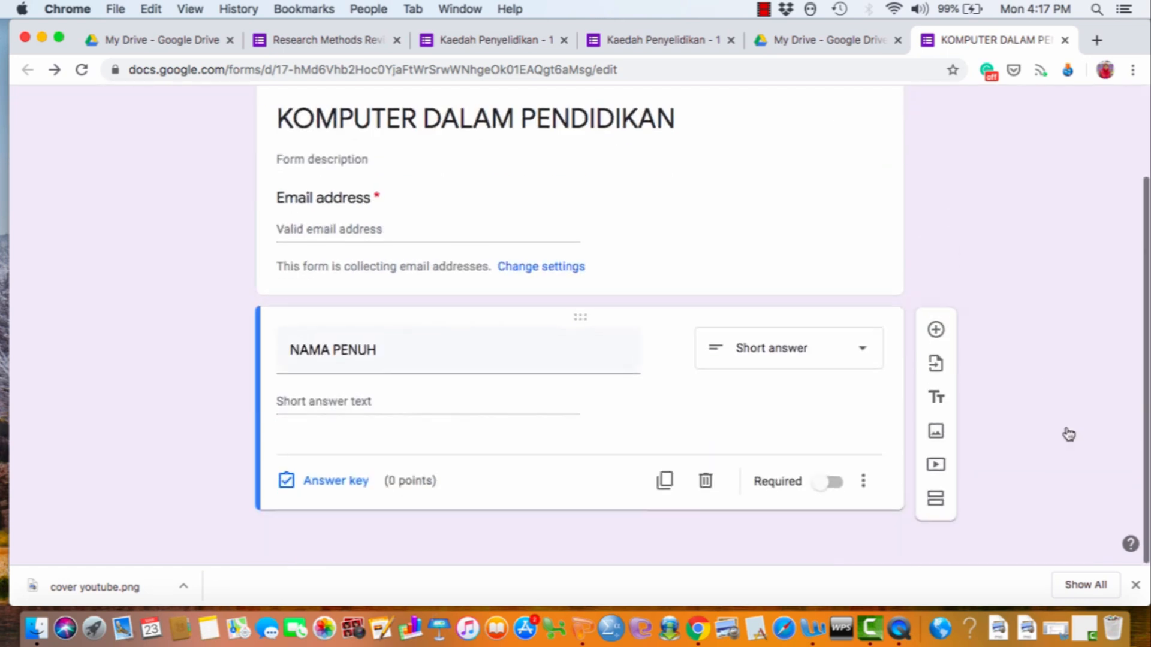
left_click(838, 494)
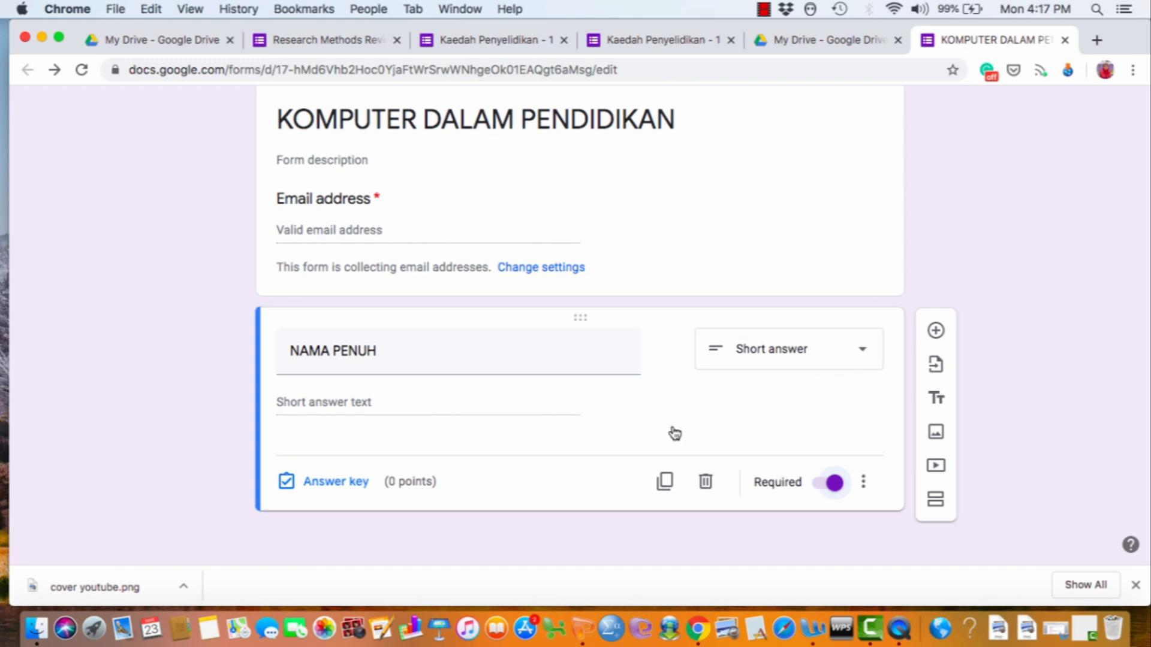
- Duplicate the NAMA PENUH question and retitle the copy NOMBOR MATRIKS
left_click(665, 483)
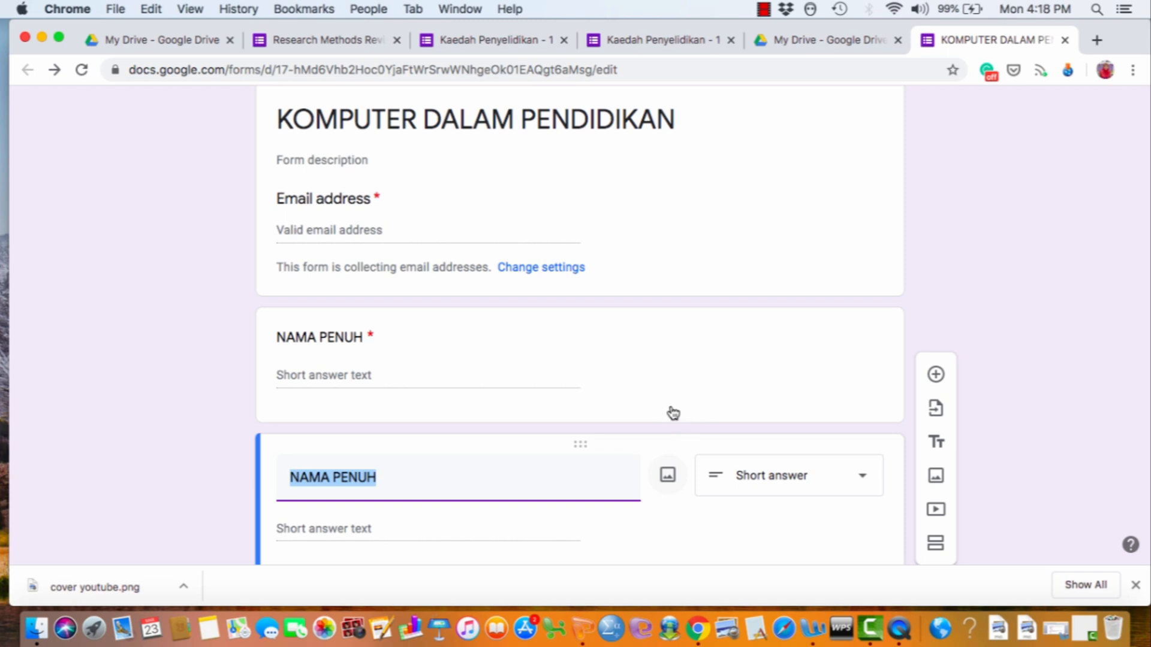
scroll(1010, 275, "down", 3)
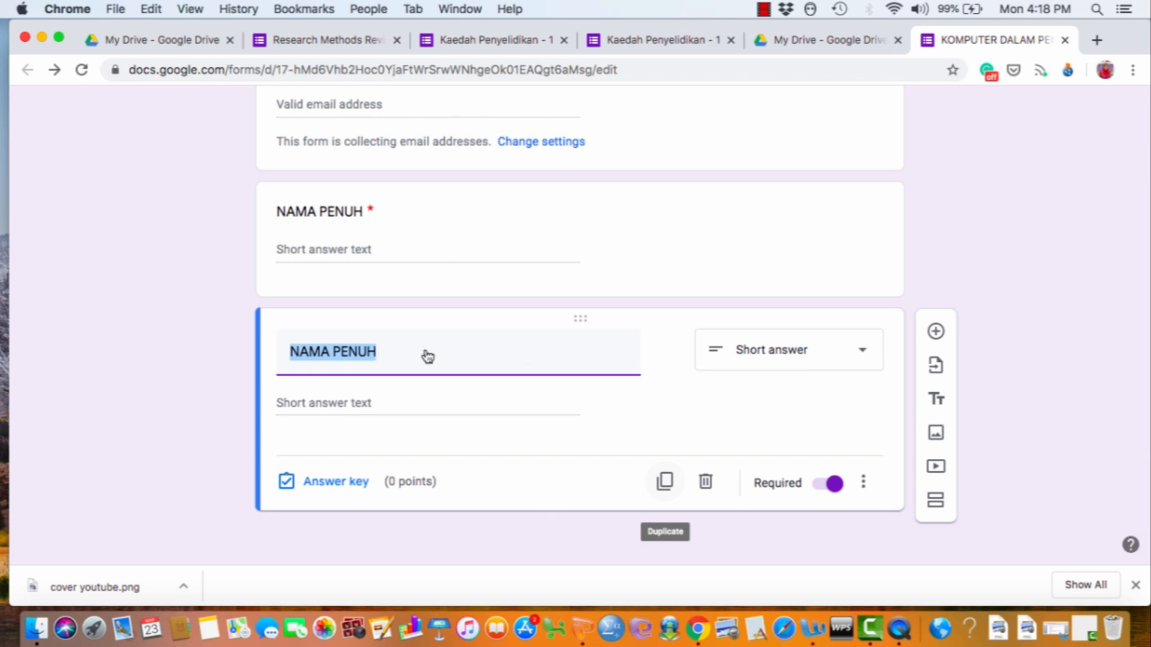
type("NOMBOR MATRIKS")
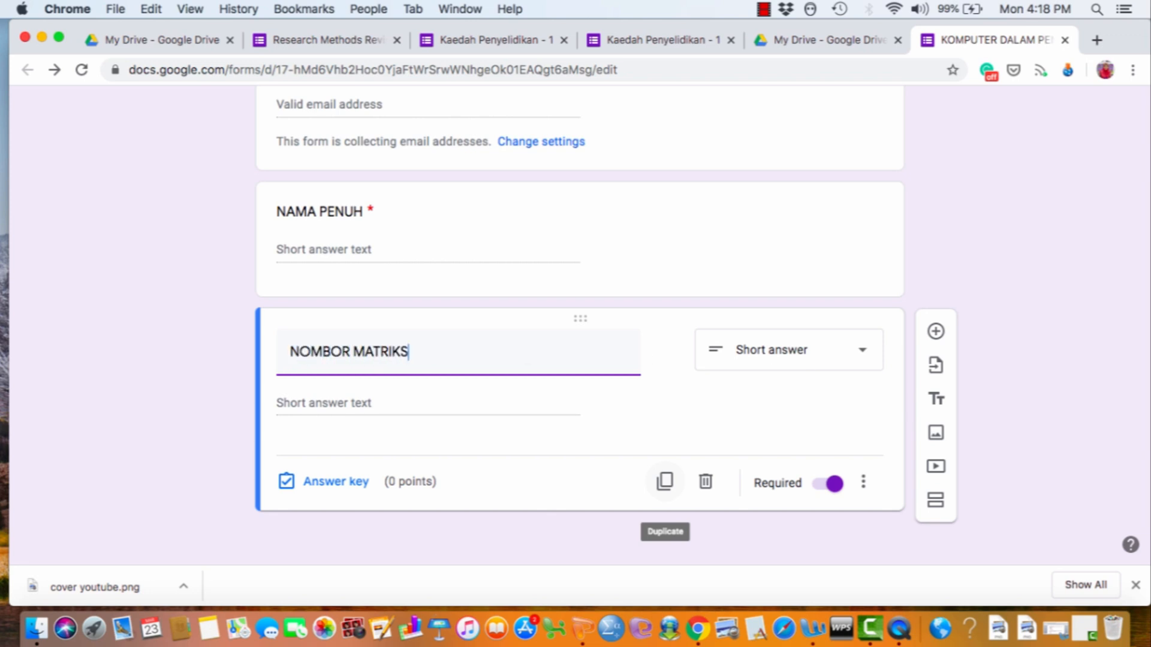
left_click(1008, 370)
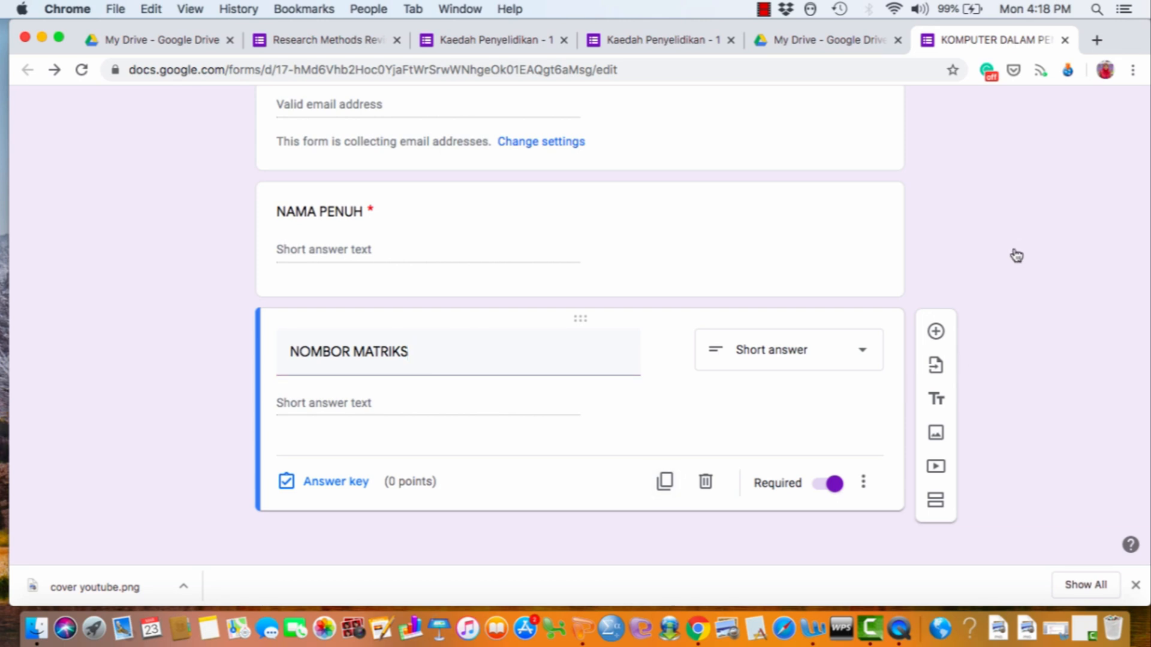
- Add a new section after the NOMBOR MATRIKS question and title it JAWAB SEMUA SOALAN DI BAWAH
scroll(1015, 254, "down", 1)
left_click(934, 503)
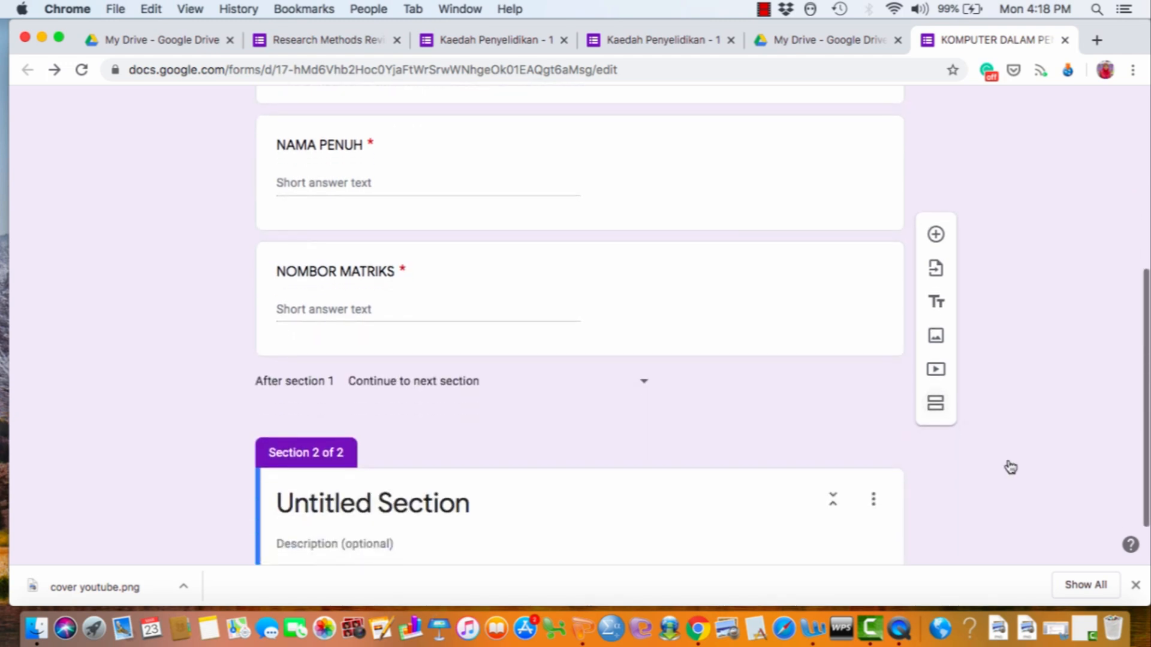
left_click(403, 442)
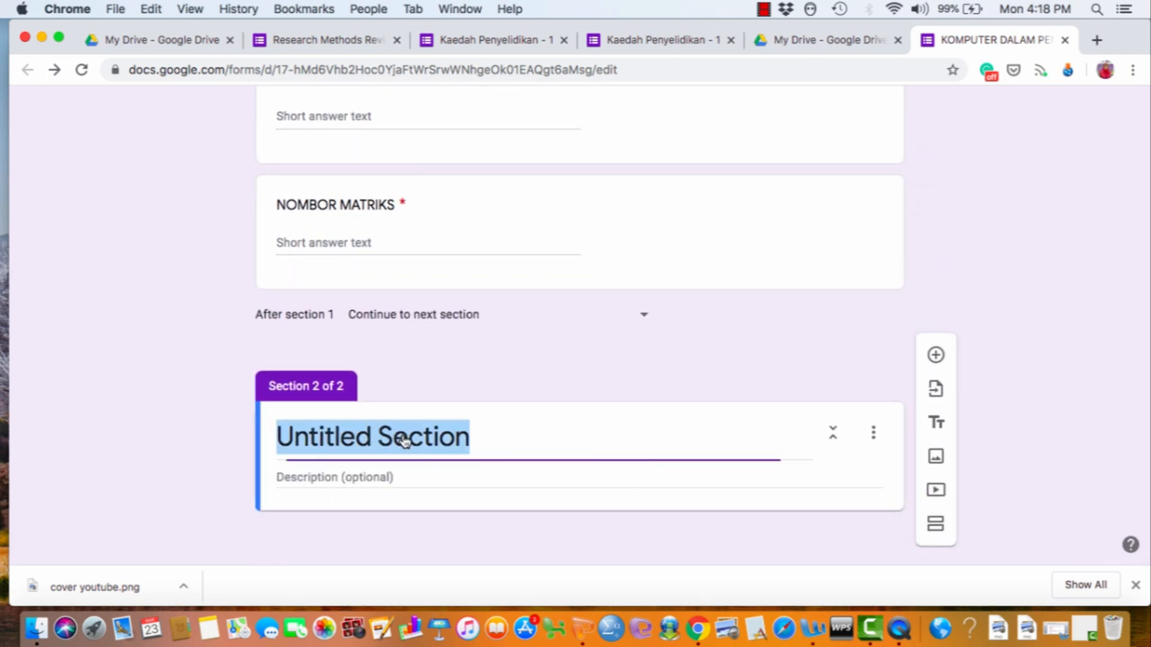
type("JAWA")
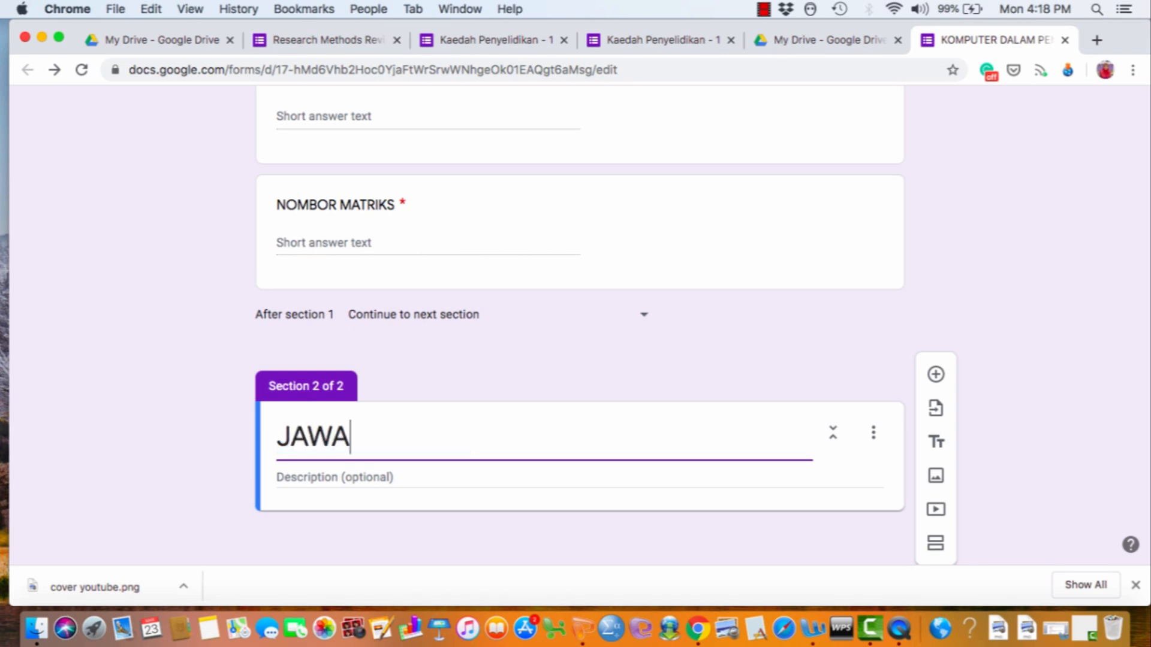
type("B SEMUA SOALAN")
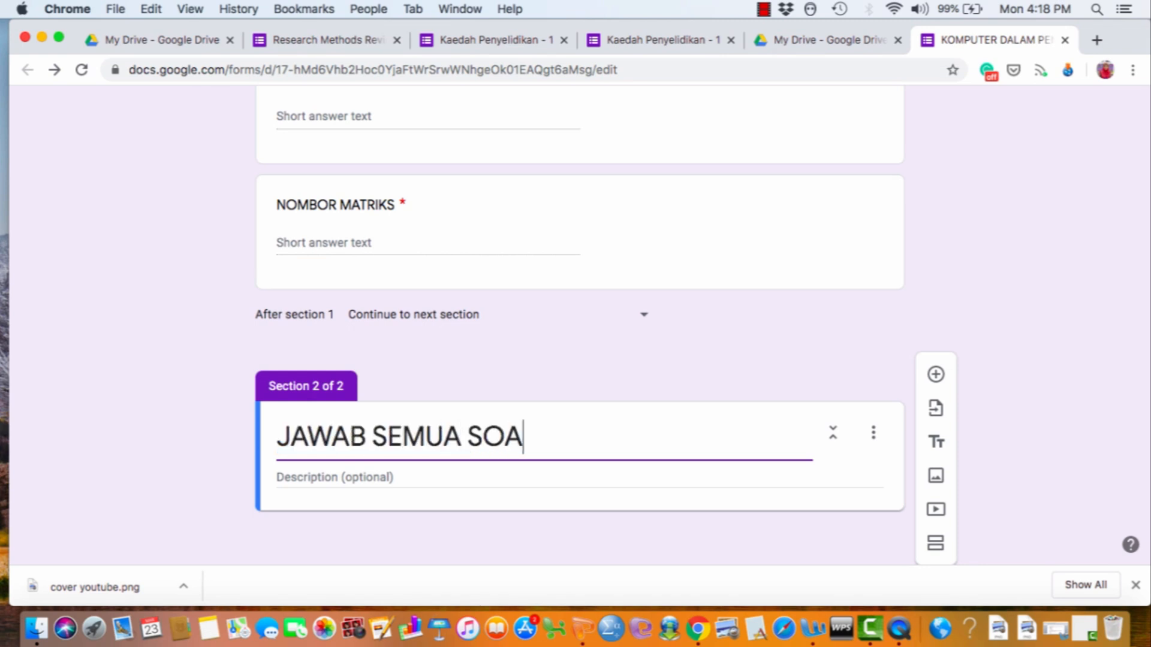
key("BackSpace")
type("AN DI BAWAH")
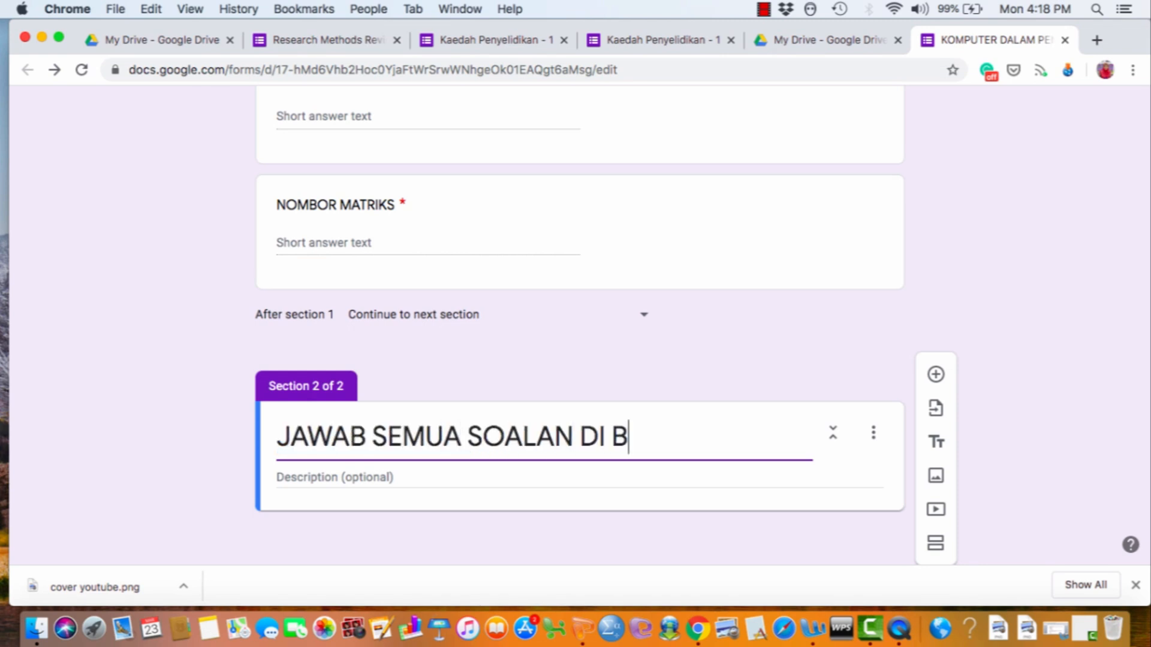
left_click(1004, 362)
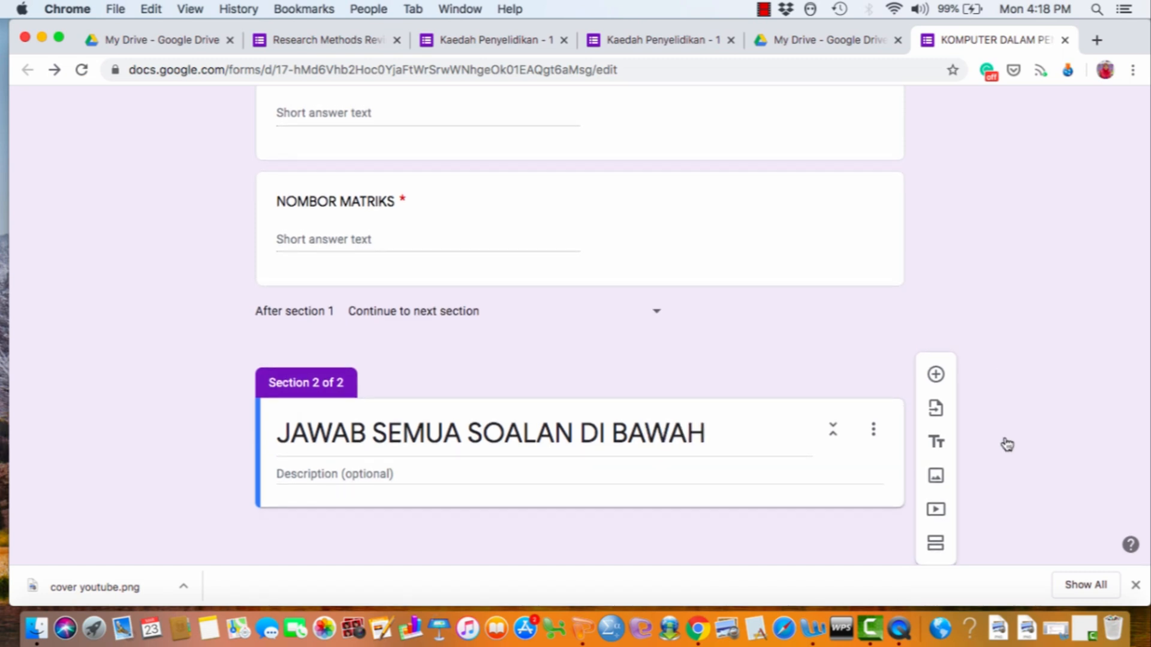
- Add a multiple choice question to the JAWAB SEMUA SOALAN DI BAWAH section
left_click(936, 376)
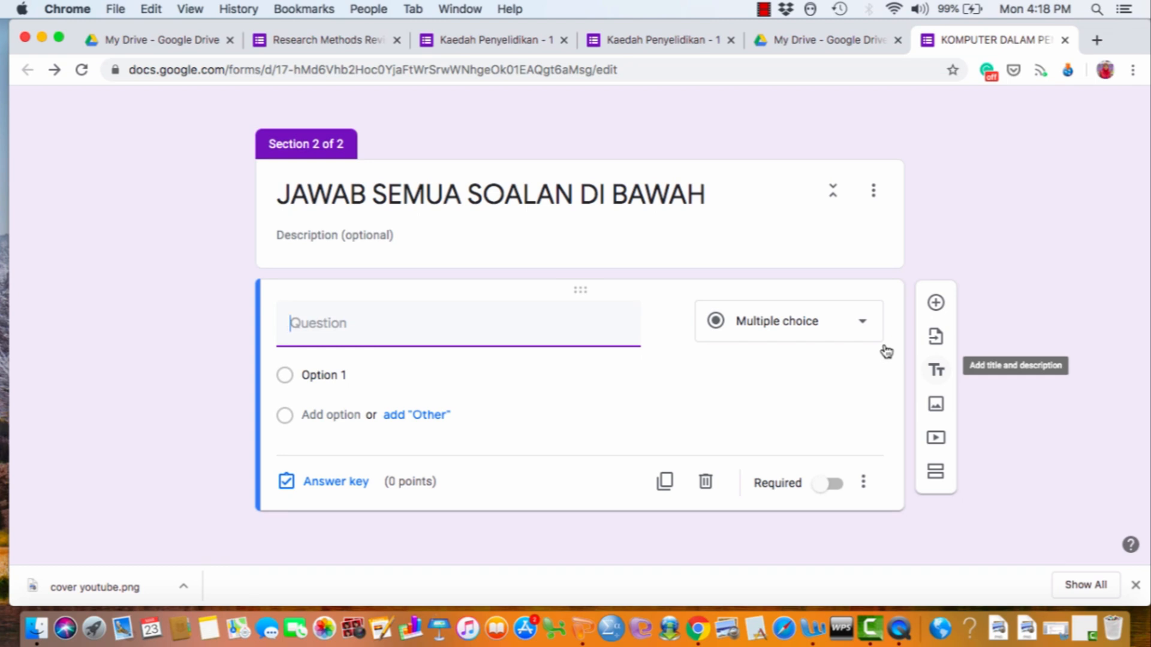
left_click(861, 330)
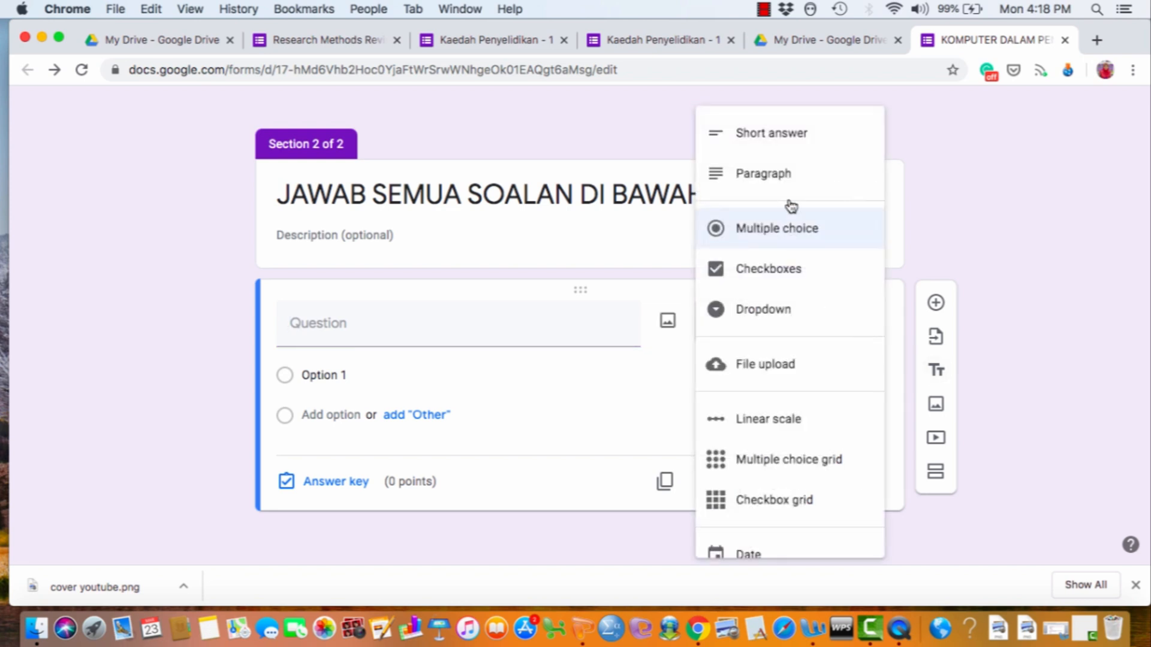
left_click(774, 239)
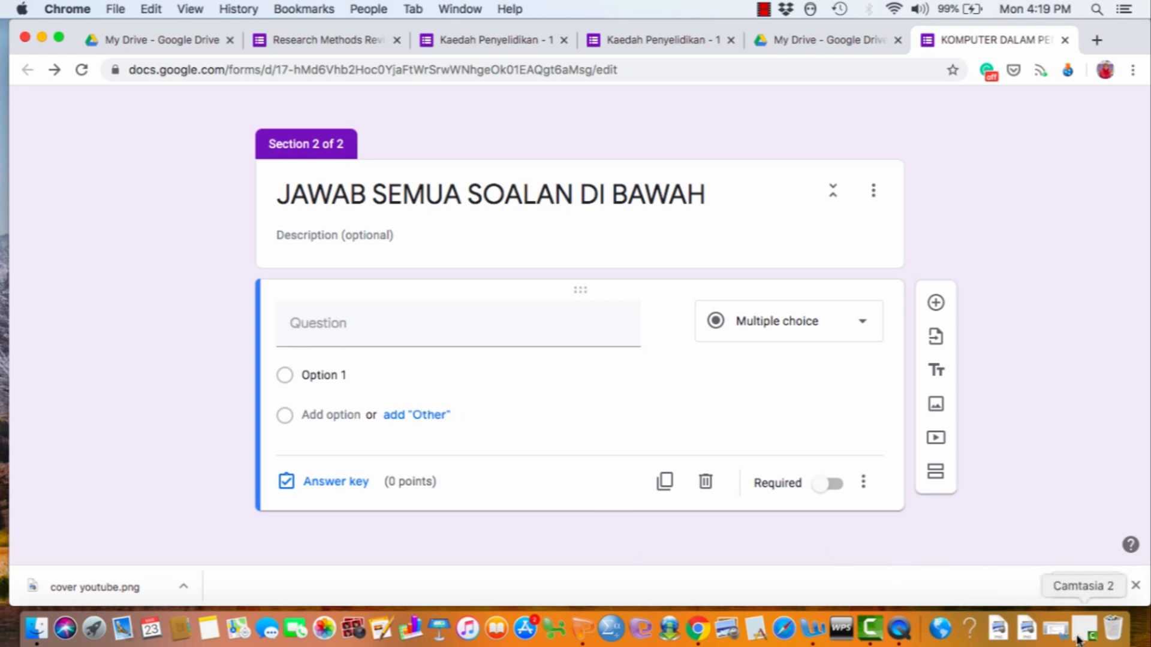
- Copy the first question, beginning "Untuk memastikan kelicinan perlaksanaan e-pembelajaran", from the Word document into the blank question's text in Chrome
left_click(817, 630)
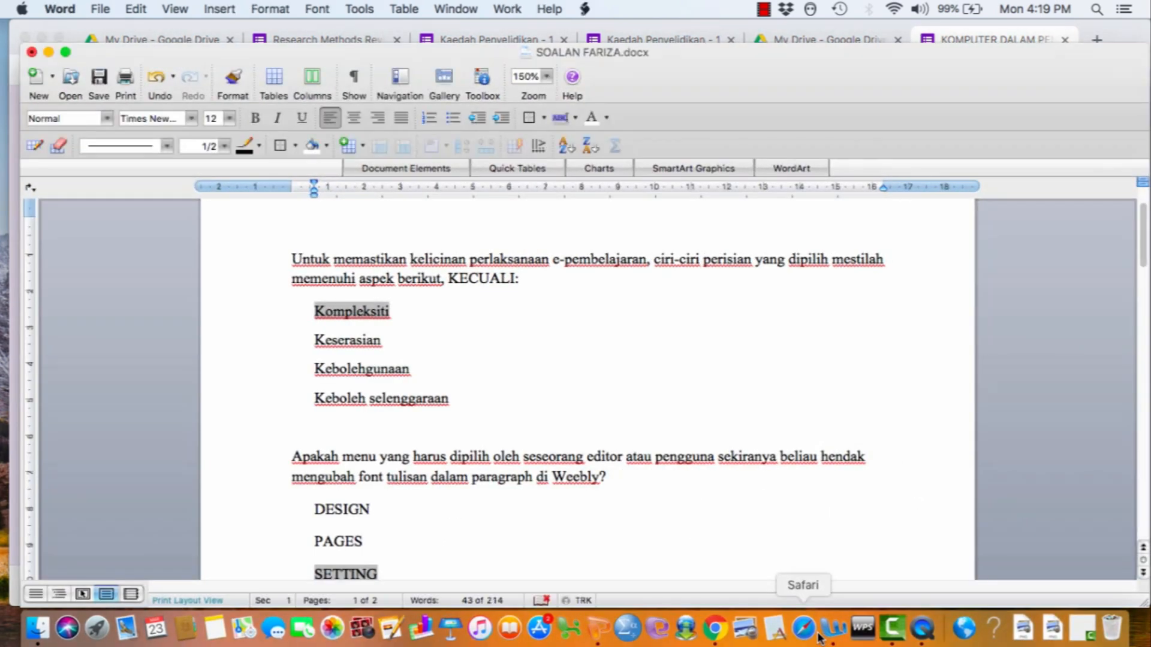
scroll(673, 409, "down", 10)
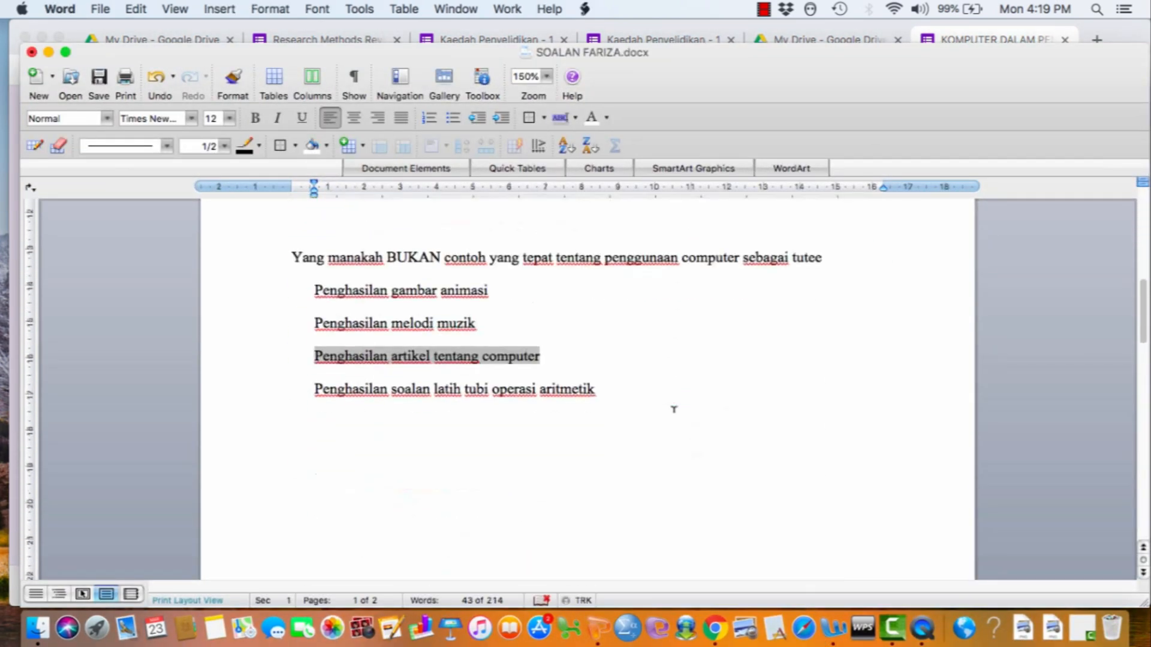
scroll(674, 409, "up", 10)
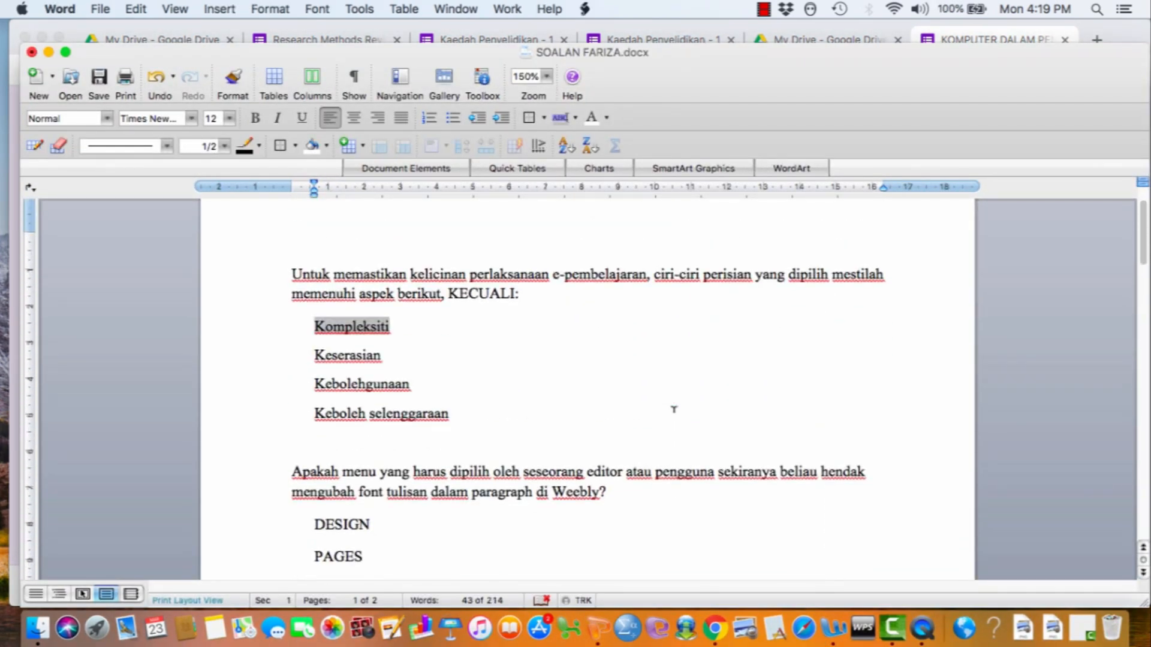
scroll(674, 409, "down", 1)
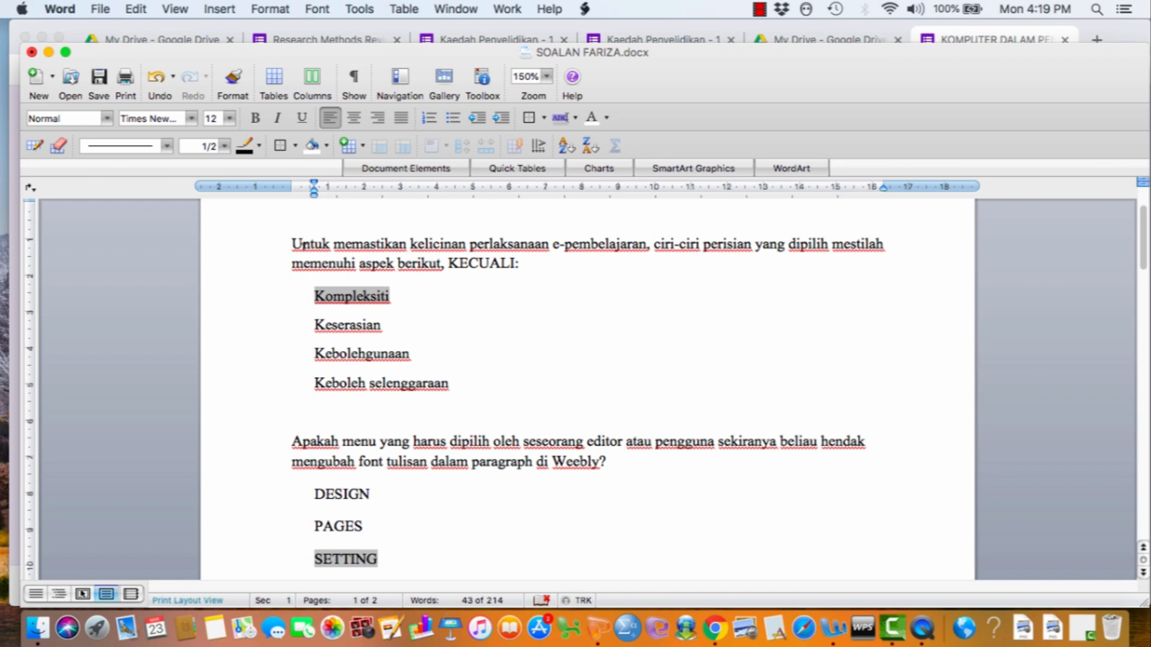
left_click_drag(290, 242, 530, 277)
key("super+c")
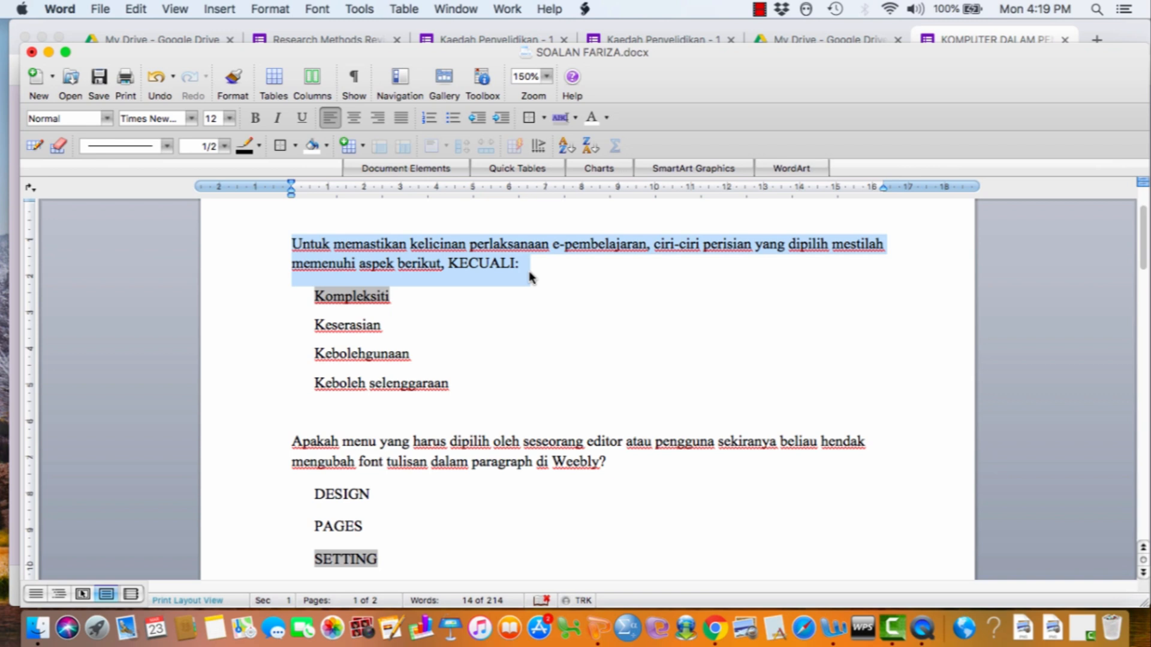
left_click(715, 628)
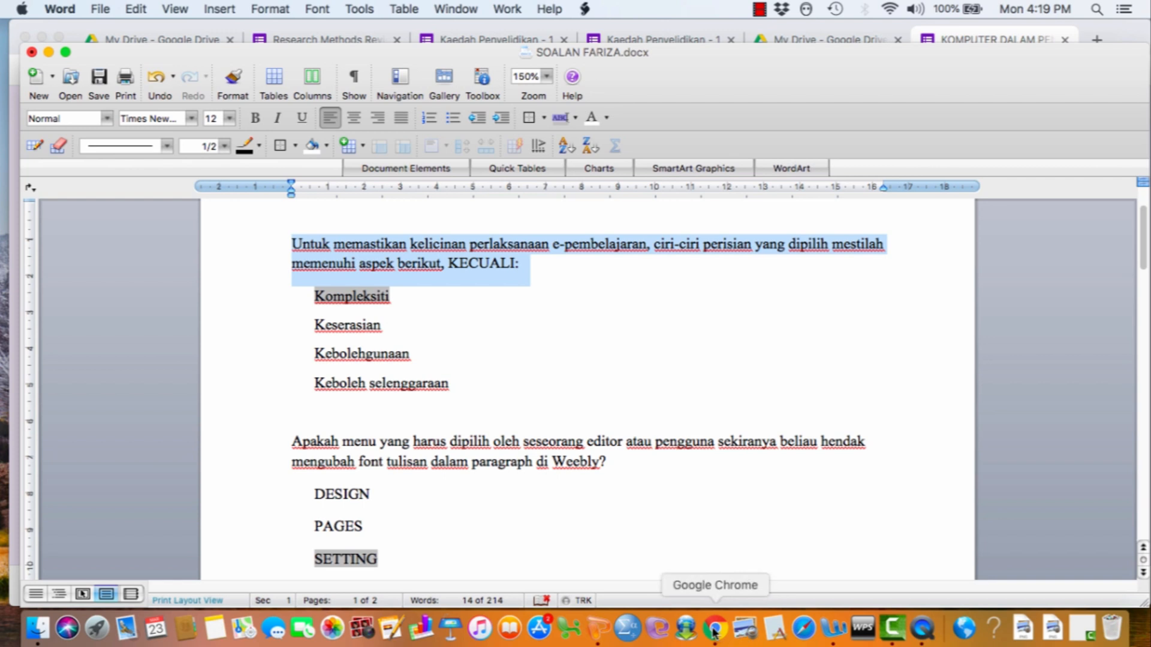
left_click(314, 324)
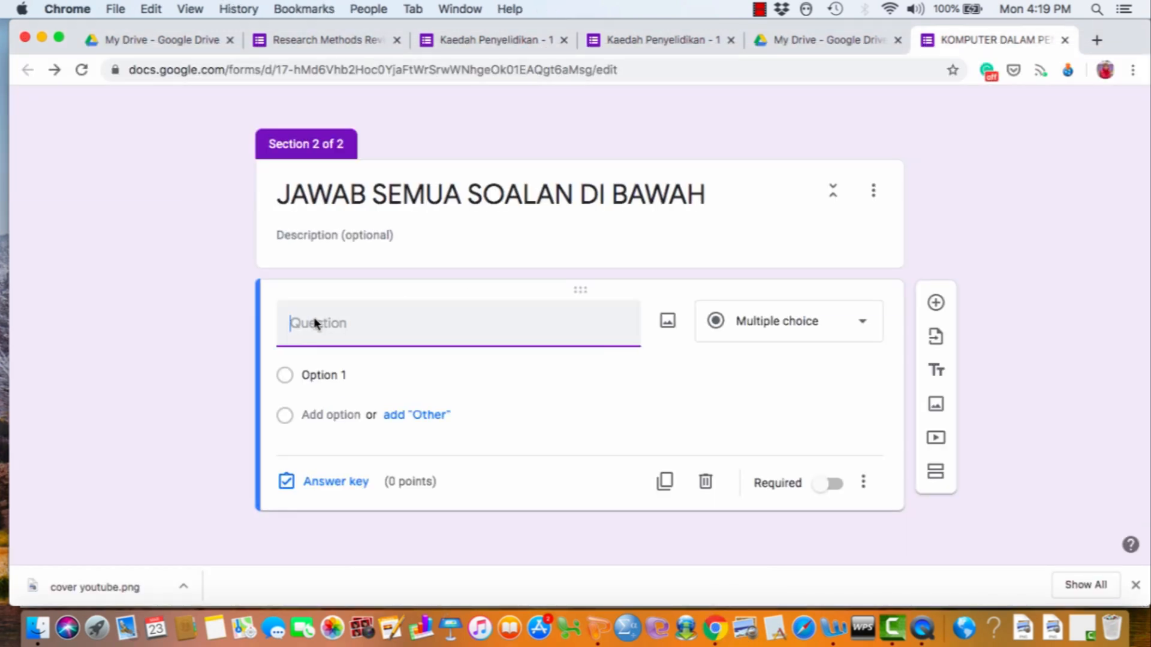
key("super+v")
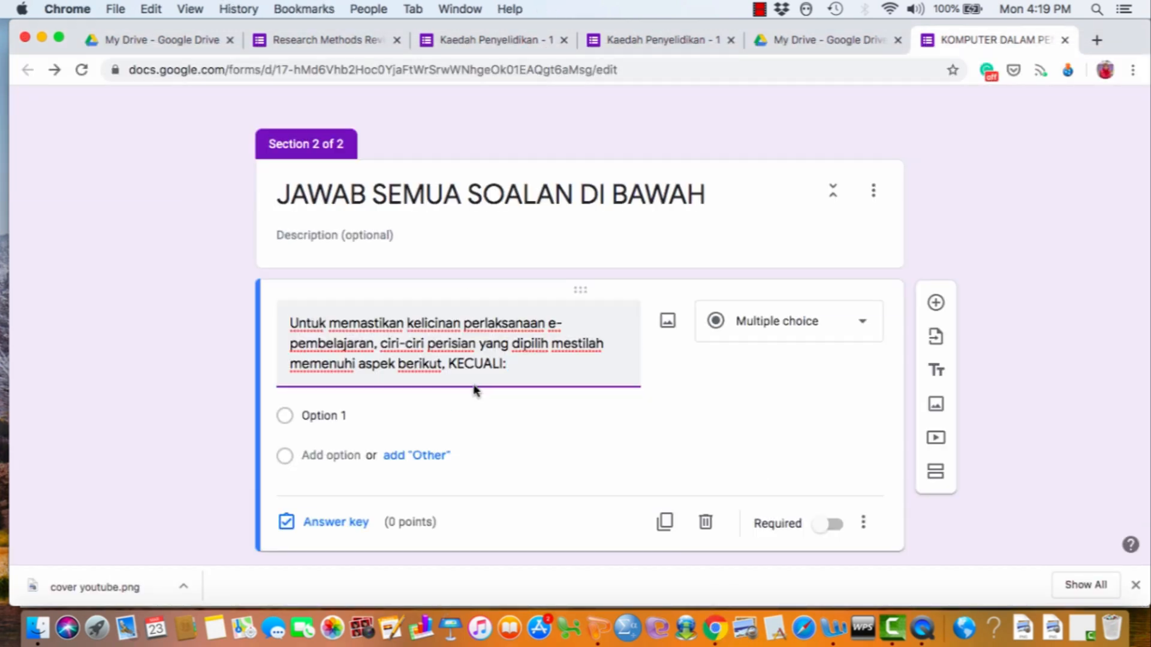
- Copy the answer Kompleksiti from the Word document and paste it as the question's first option in Chrome
left_click(832, 617)
left_click_drag(318, 295, 423, 298)
key("super+c")
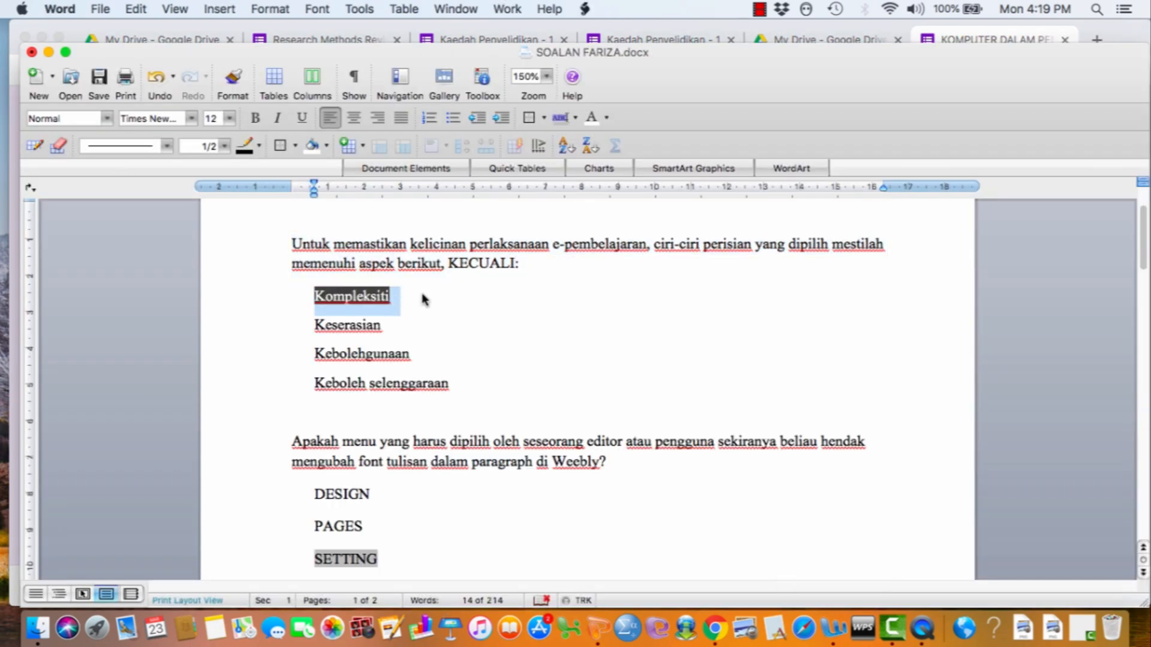
left_click(714, 628)
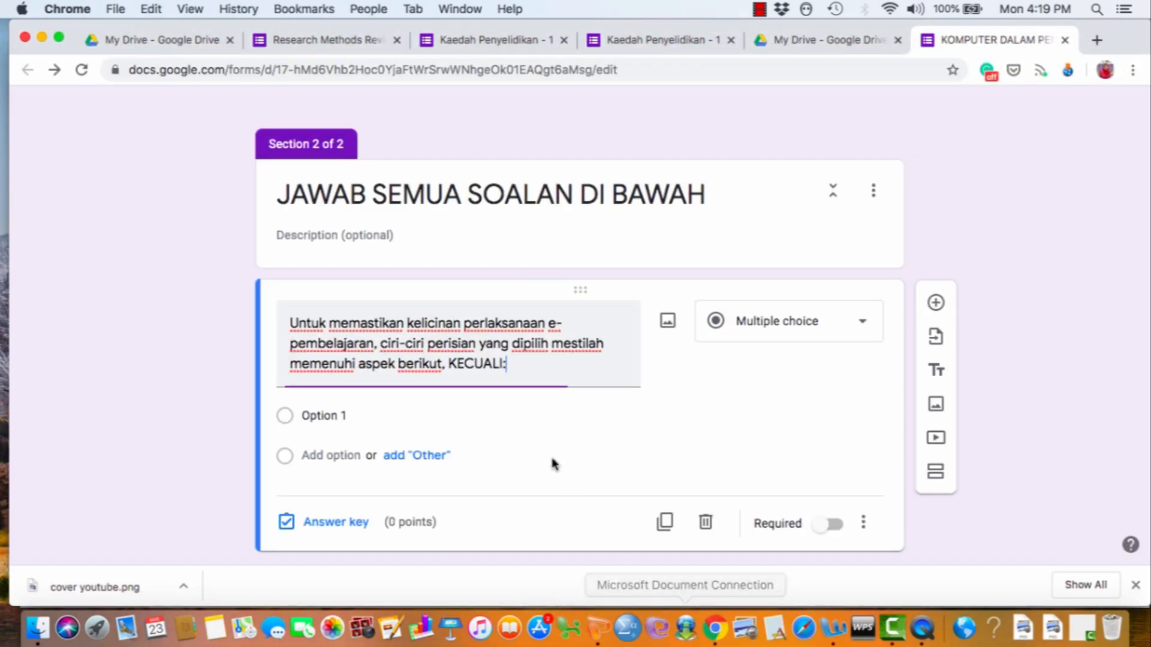
left_click(342, 418)
key("super+v")
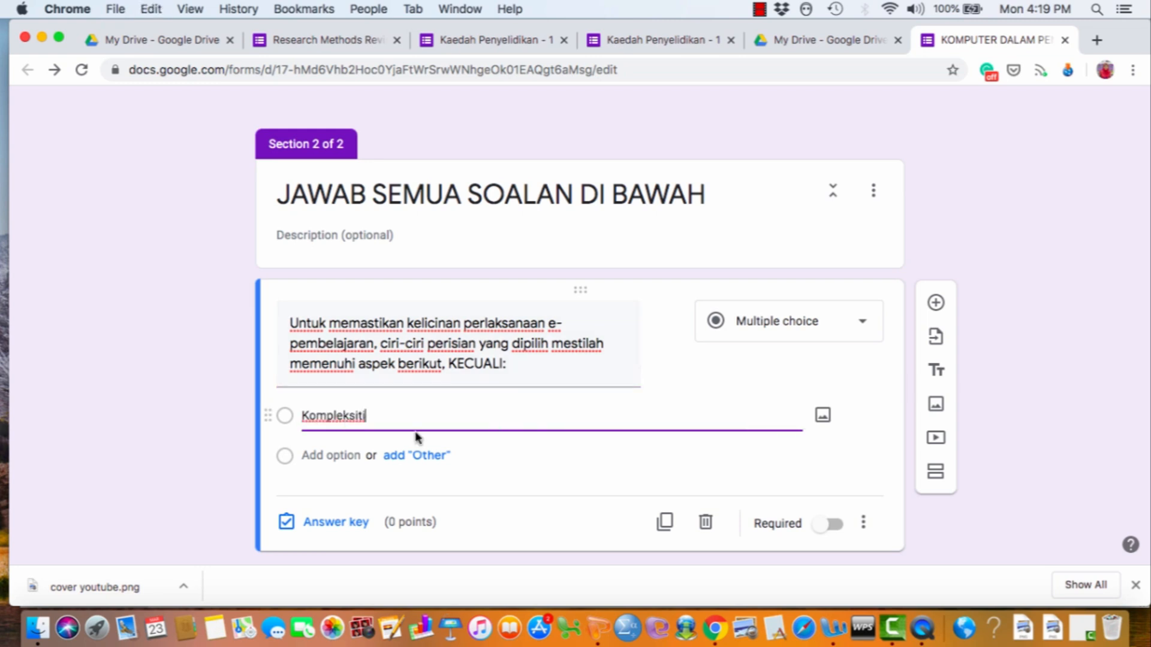
- Copy the answer Keserasian from the Word document and add it as the question's second option in Chrome
left_click(832, 627)
left_click_drag(314, 324, 397, 323)
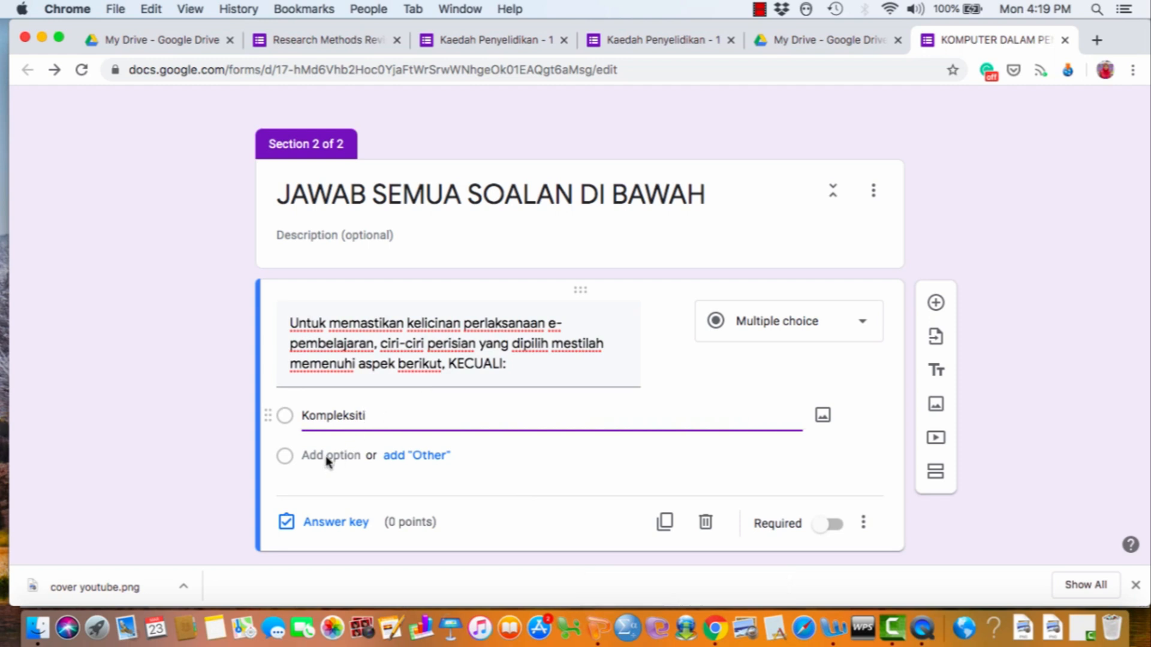
left_click(319, 455)
type("Keserasian")
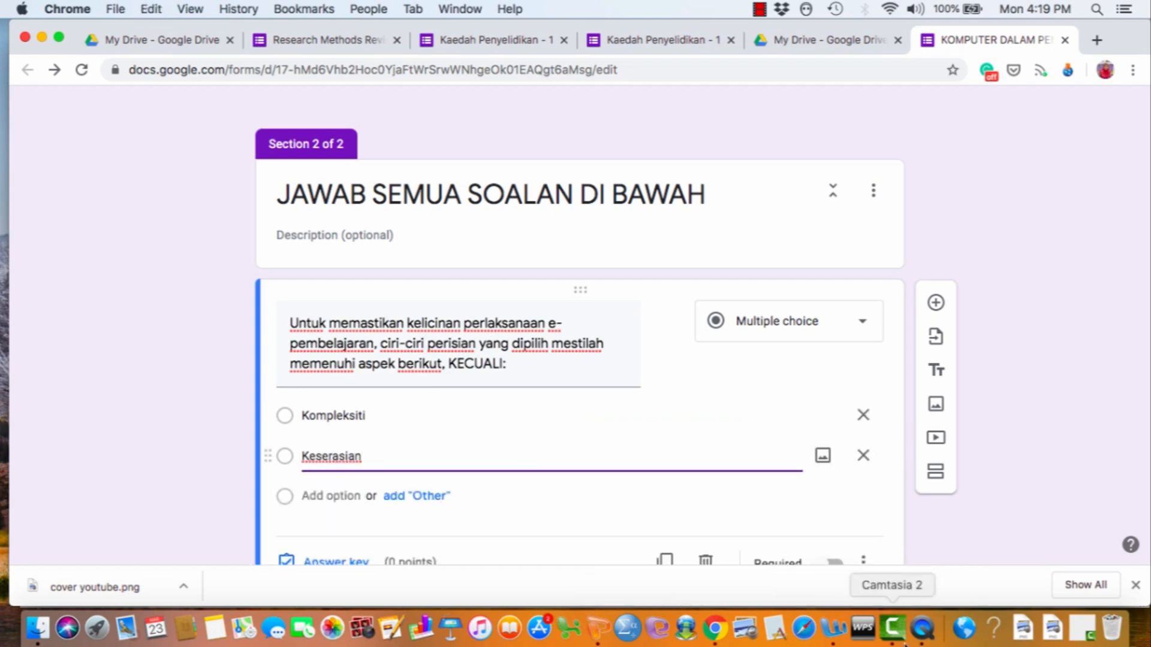
- Copy the answer Kebolehgunaan from the Word document and add it as the question's third option in Chrome
left_click(834, 628)
left_click_drag(306, 352, 390, 353)
key("super+c")
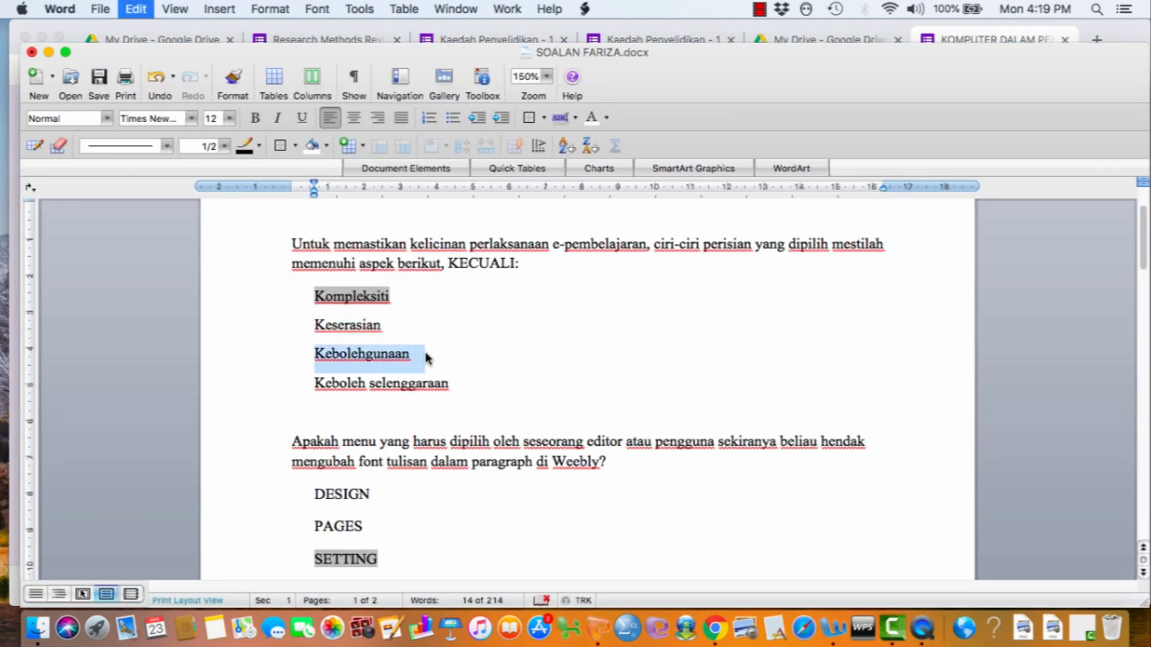
left_click(714, 629)
left_click(328, 496)
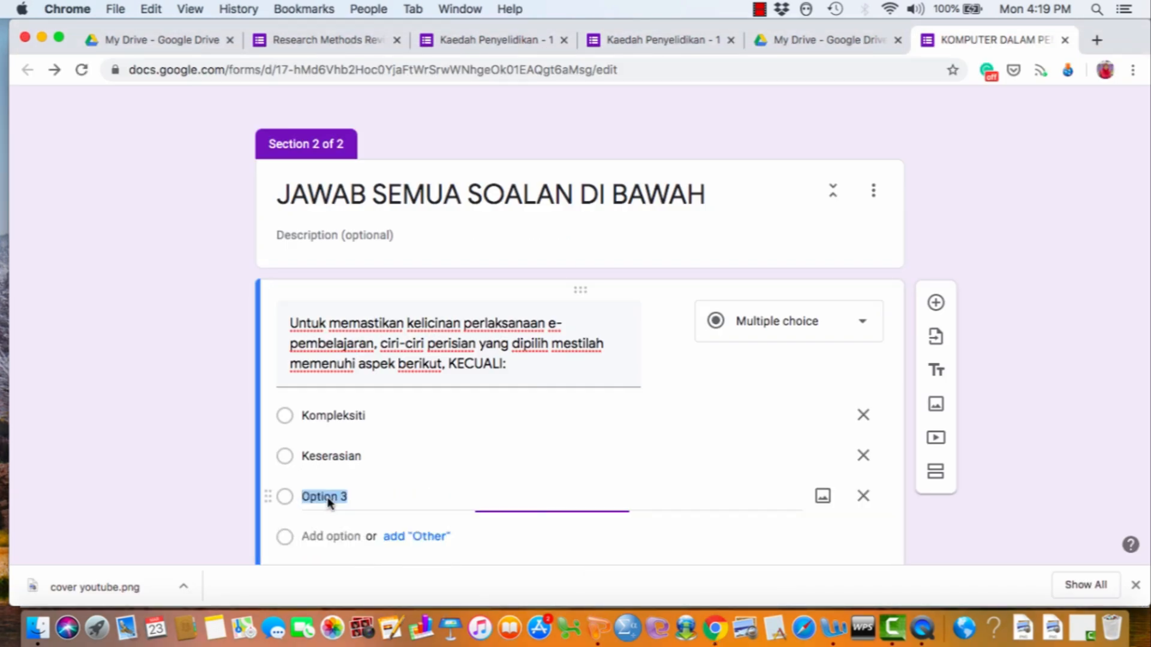
key("super+v")
- Copy the answer Keboleh selenggaraan from the Word document and add it as the question's fourth option in Chrome
left_click(835, 629)
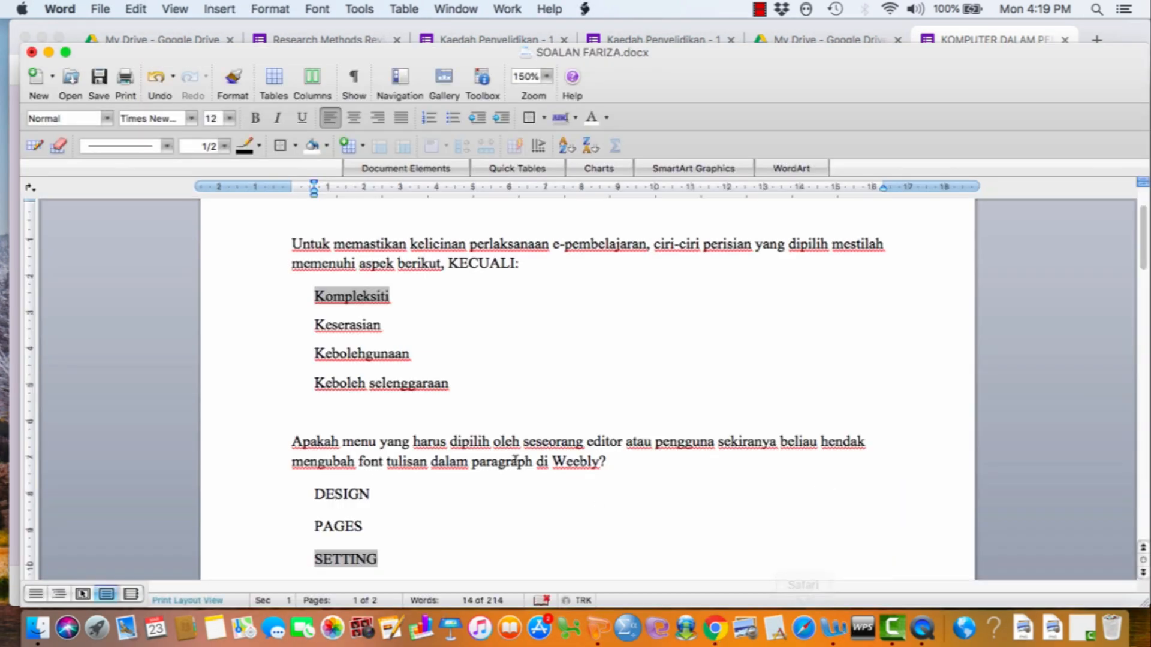
triple_click(423, 383)
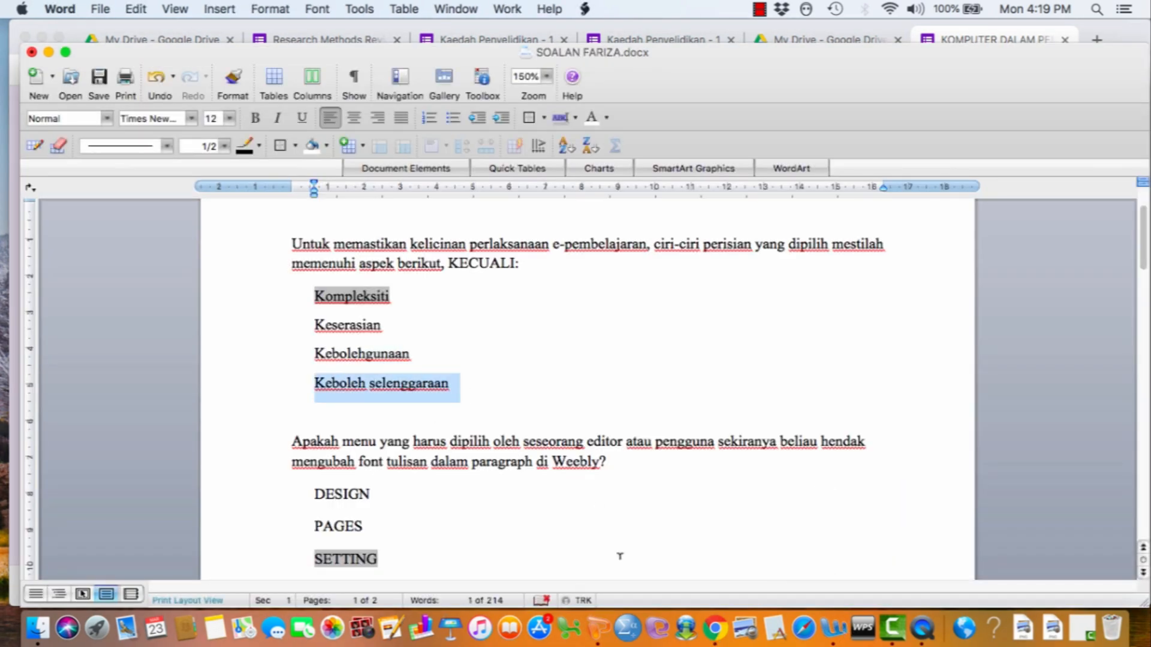
left_click(715, 629)
left_click(311, 538)
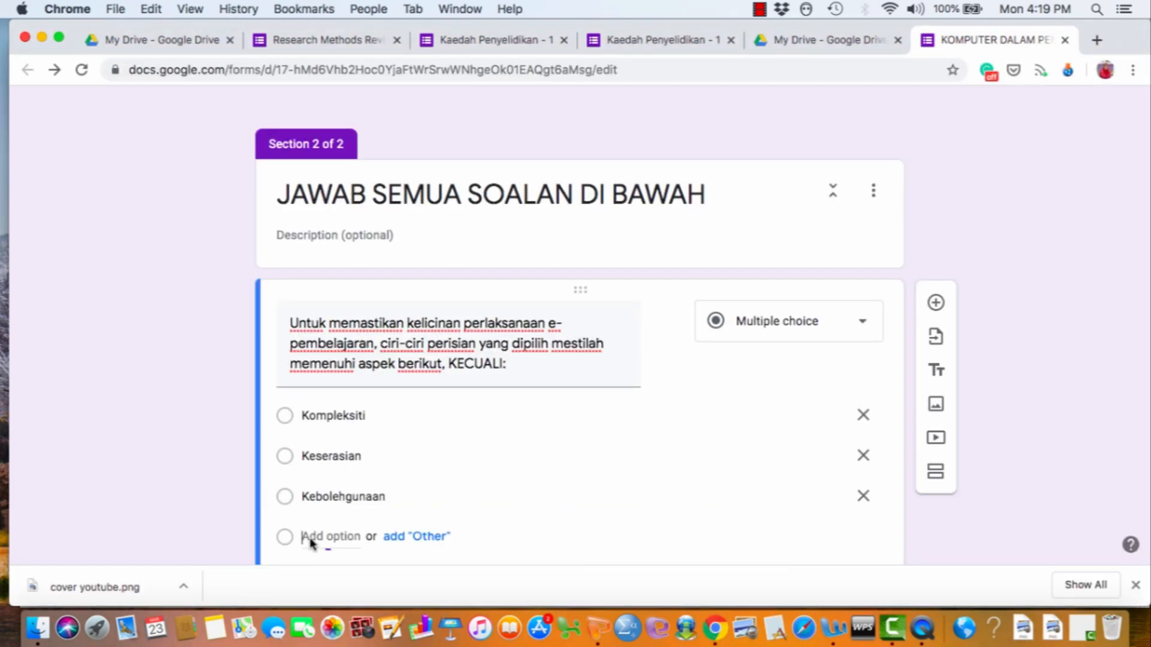
key("super+v")
left_click(1063, 370)
- Set the question's answer key to Kompleksiti, worth 2 points, checking the highlighted answer in the Word document
scroll(1063, 370, "down", 2)
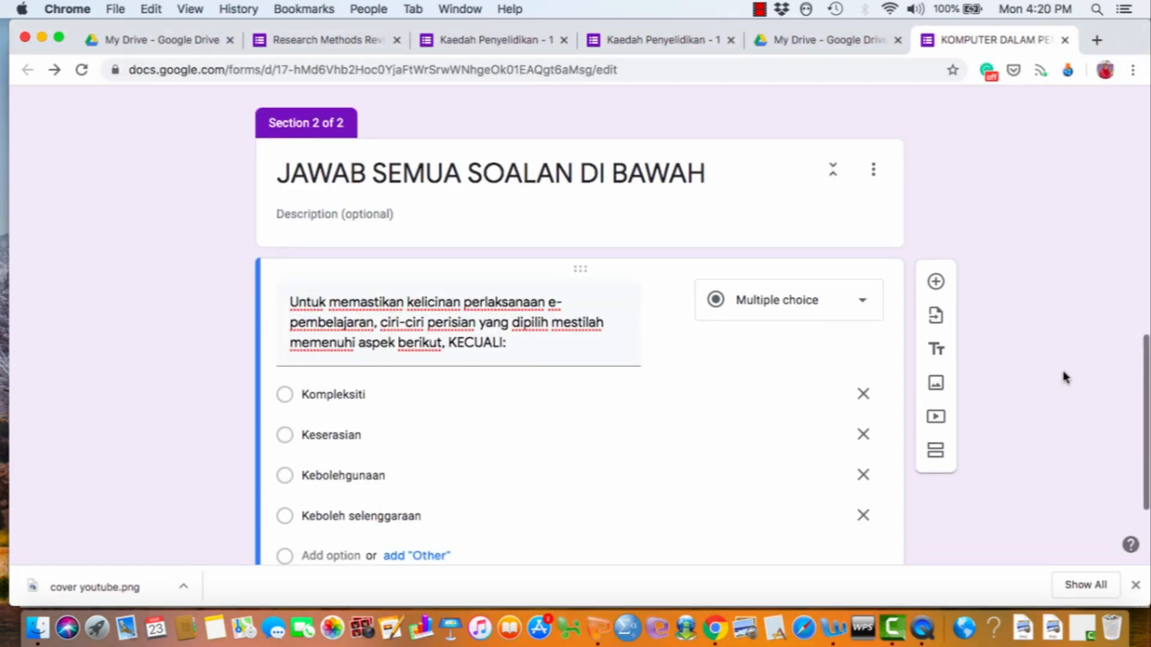
scroll(1063, 370, "down", 2)
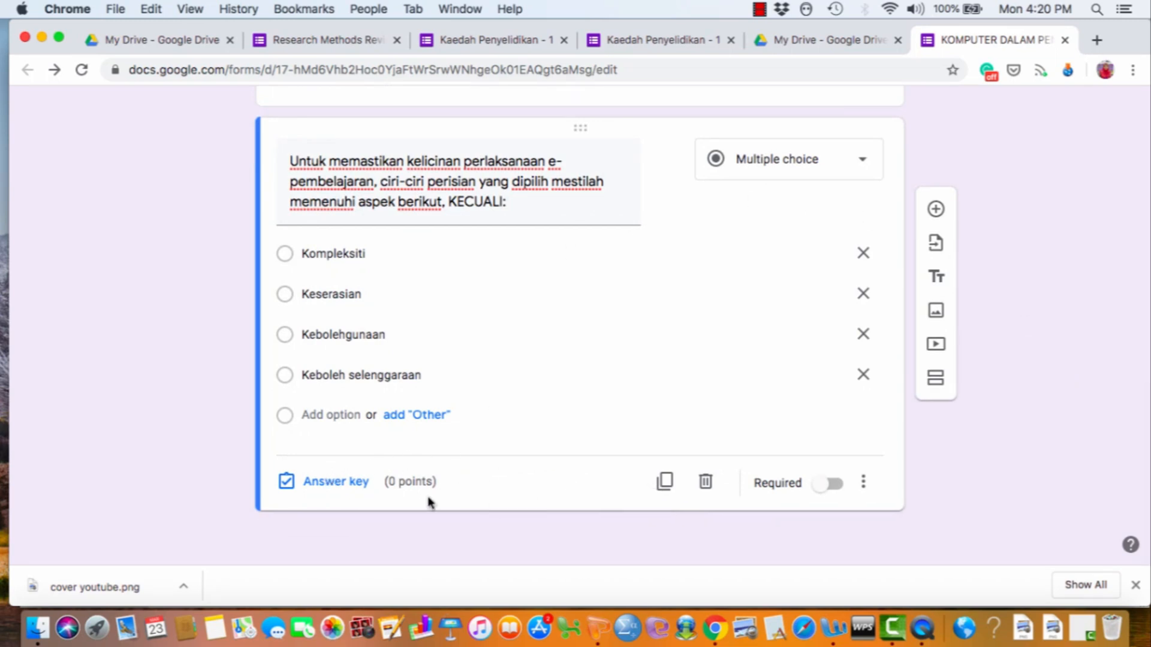
left_click(319, 483)
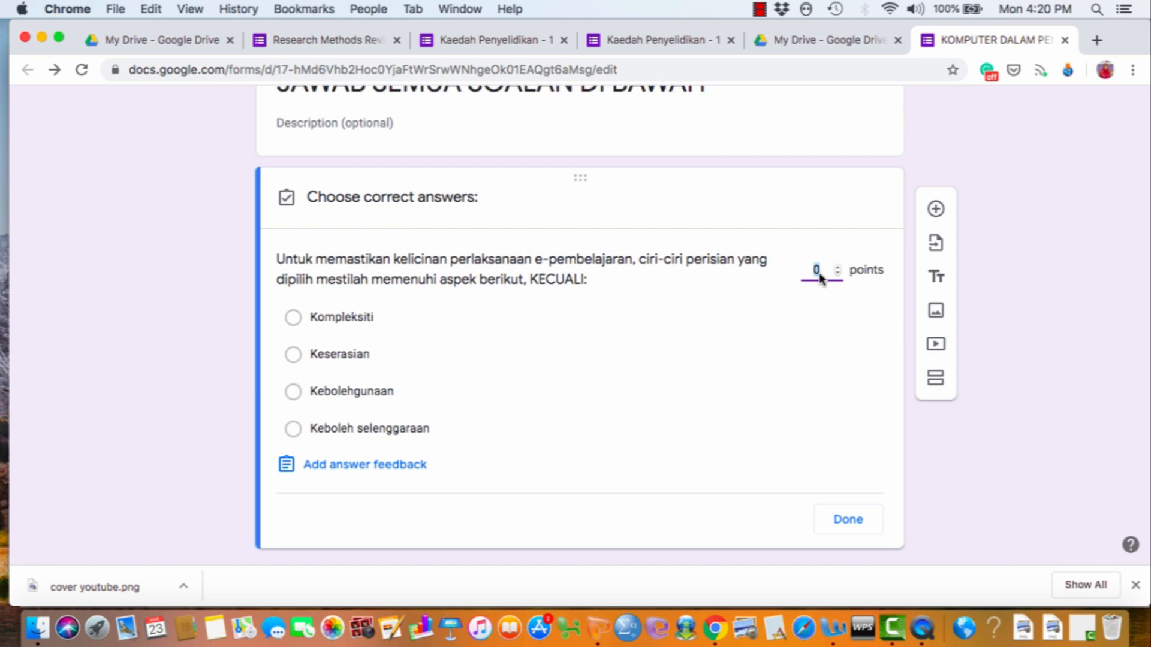
type("1")
left_click(840, 636)
left_click(501, 407)
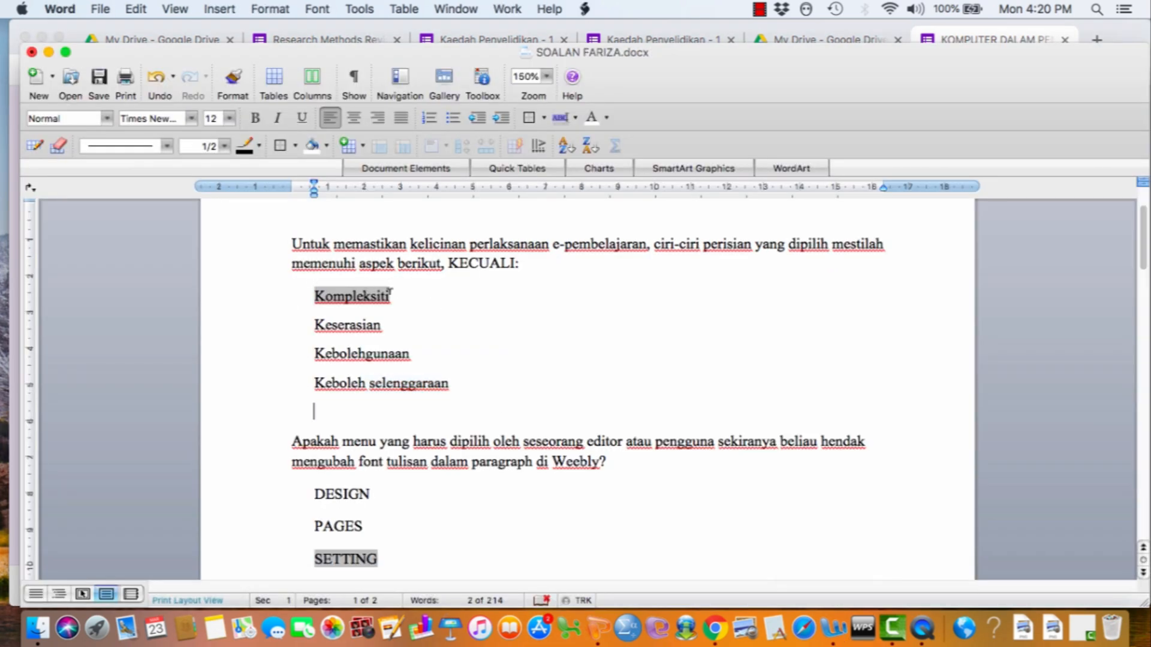
left_click(713, 637)
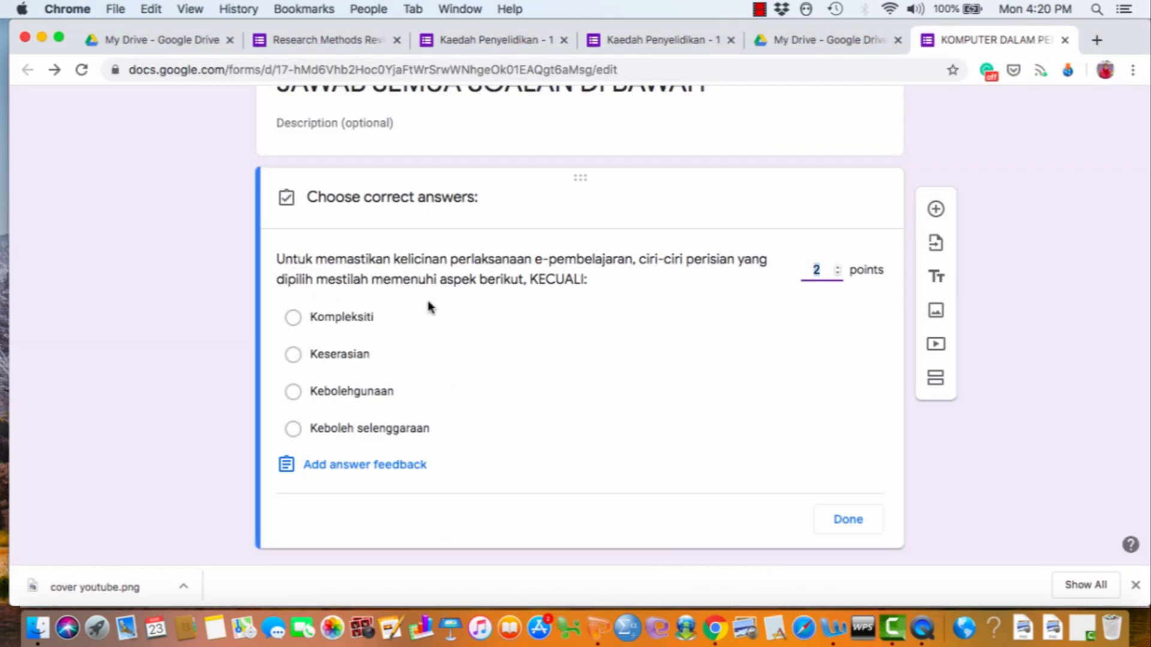
left_click(396, 320)
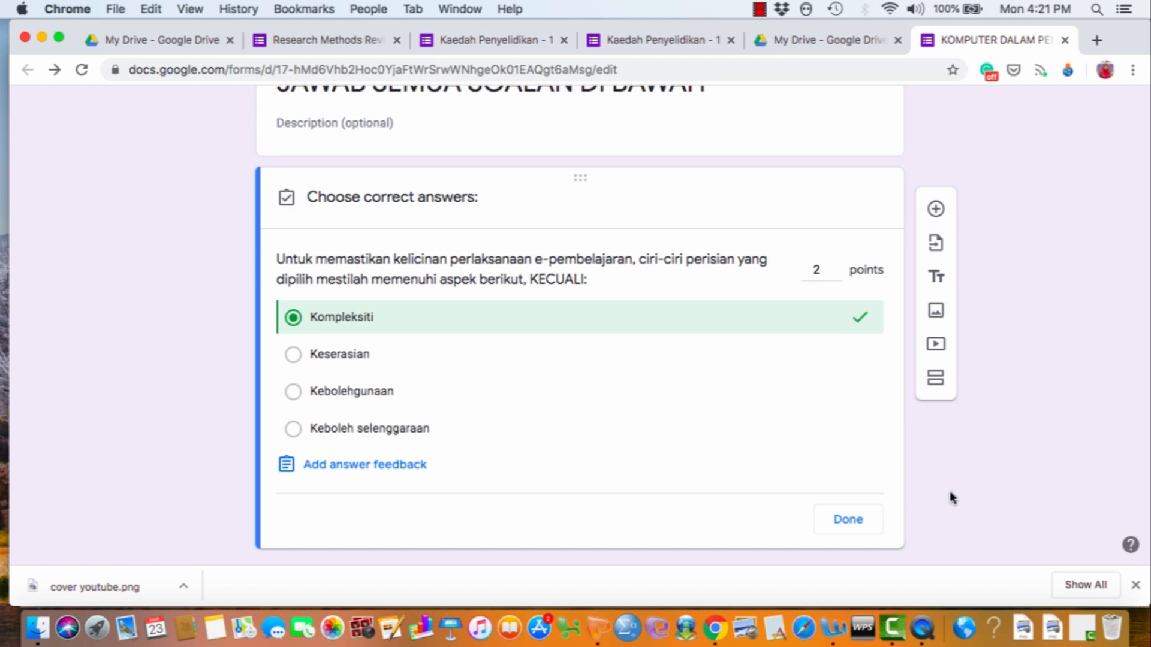
scroll(950, 497, "down", 2)
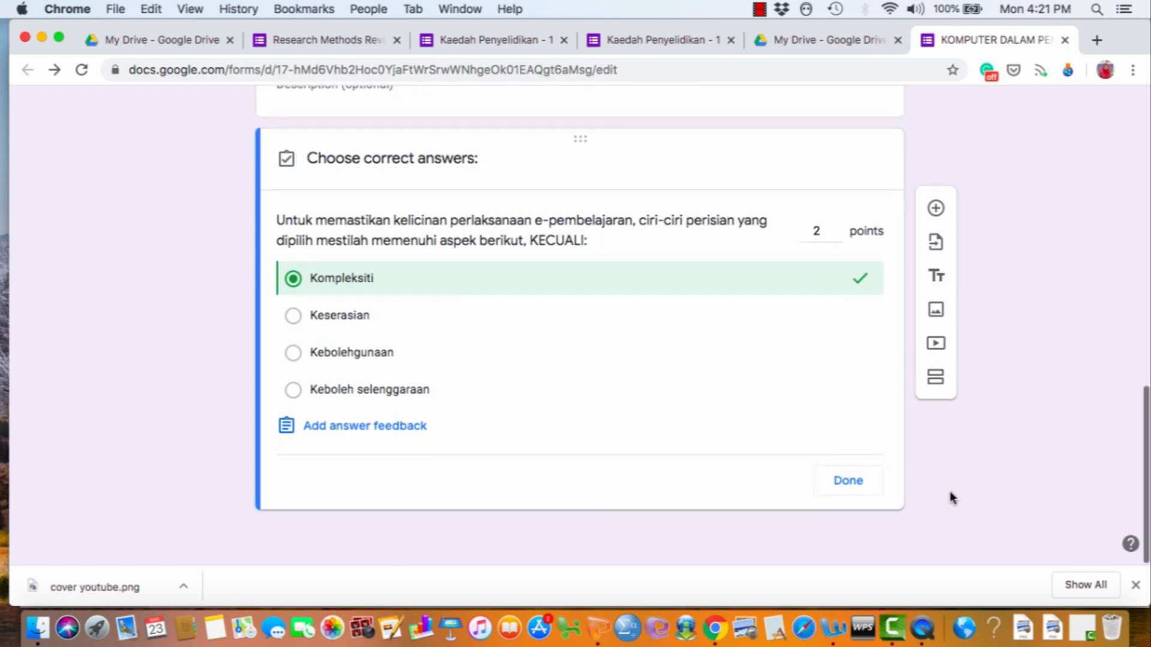
left_click(848, 482)
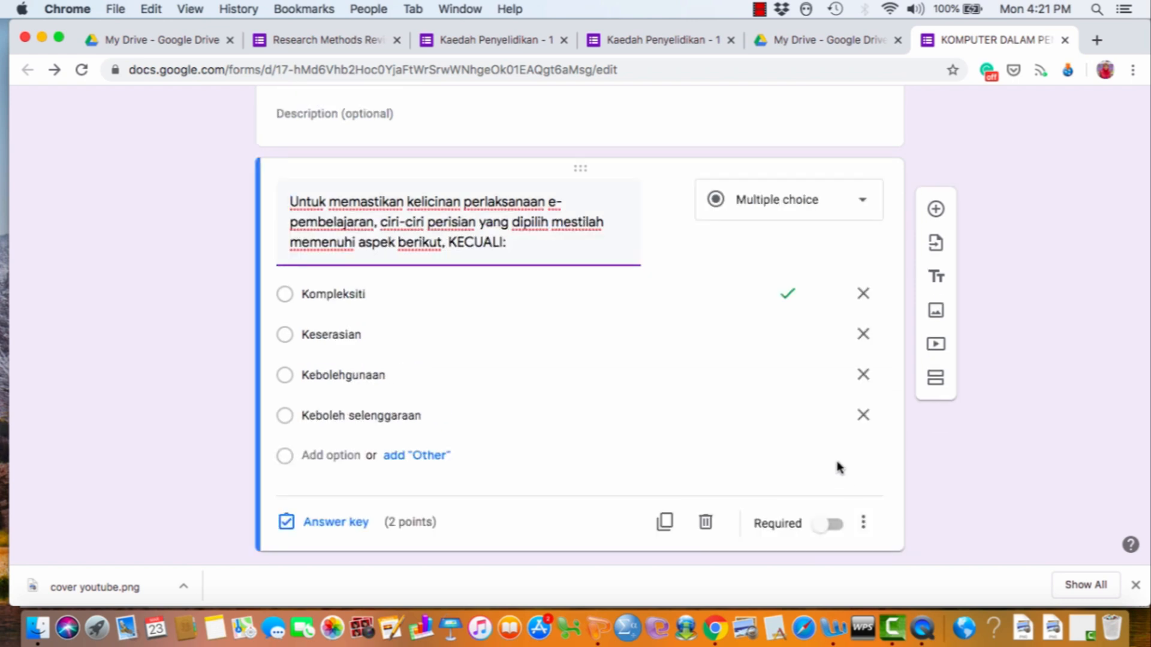
- Make the first multiple choice question required and add a new question below it
left_click(837, 525)
scroll(947, 475, "down", 1)
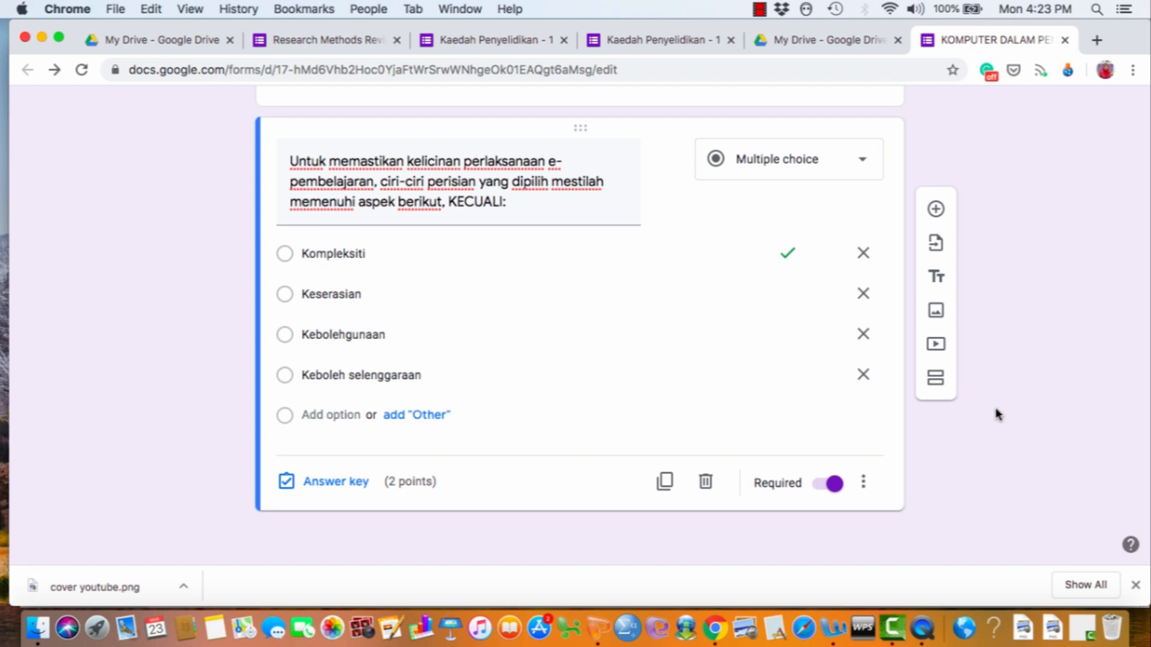
left_click(937, 209)
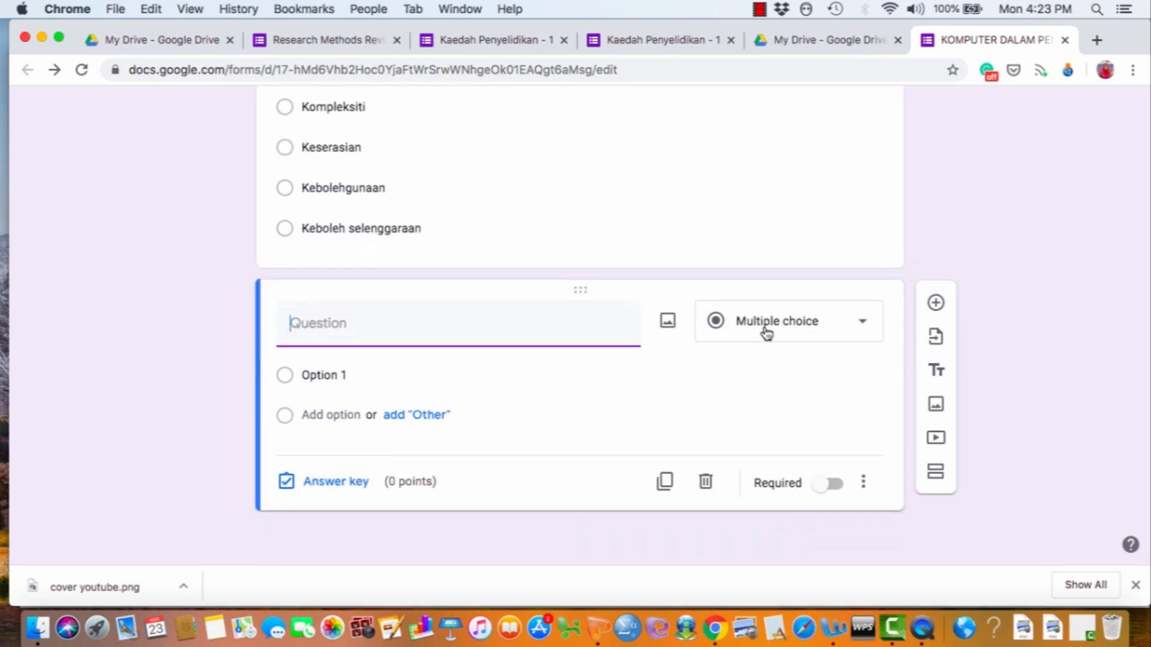
- Copy the second question, beginning "Apakah menu yang harus dipilih", from the Word document into the new question's text in Chrome
left_click(836, 638)
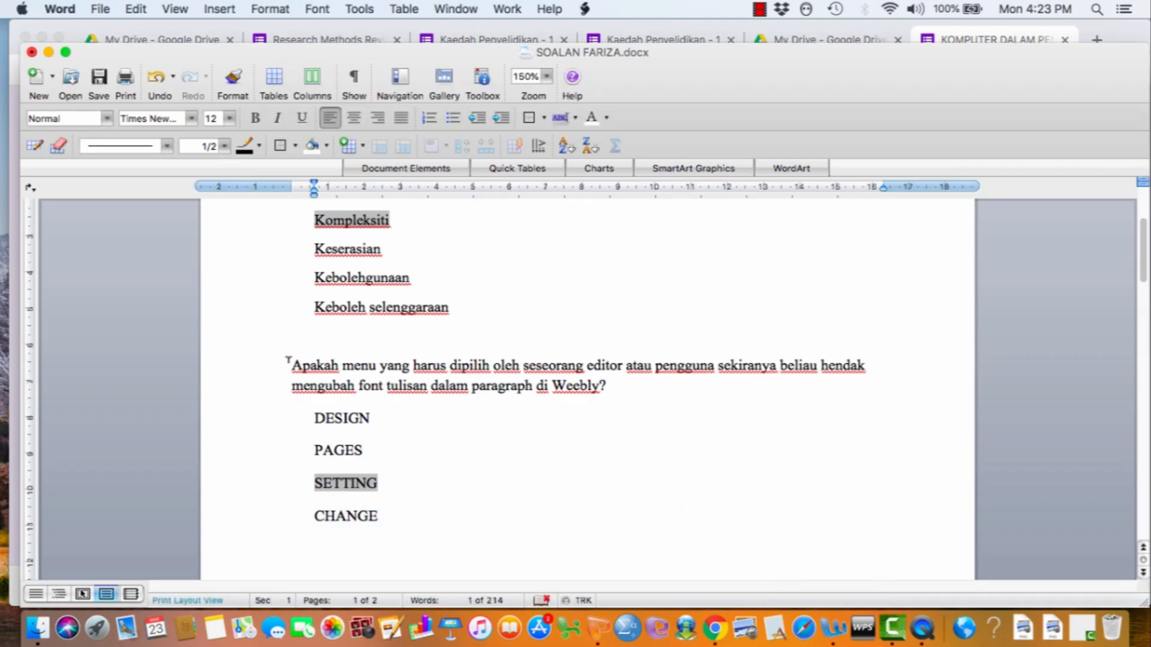
left_click_drag(289, 359, 620, 392)
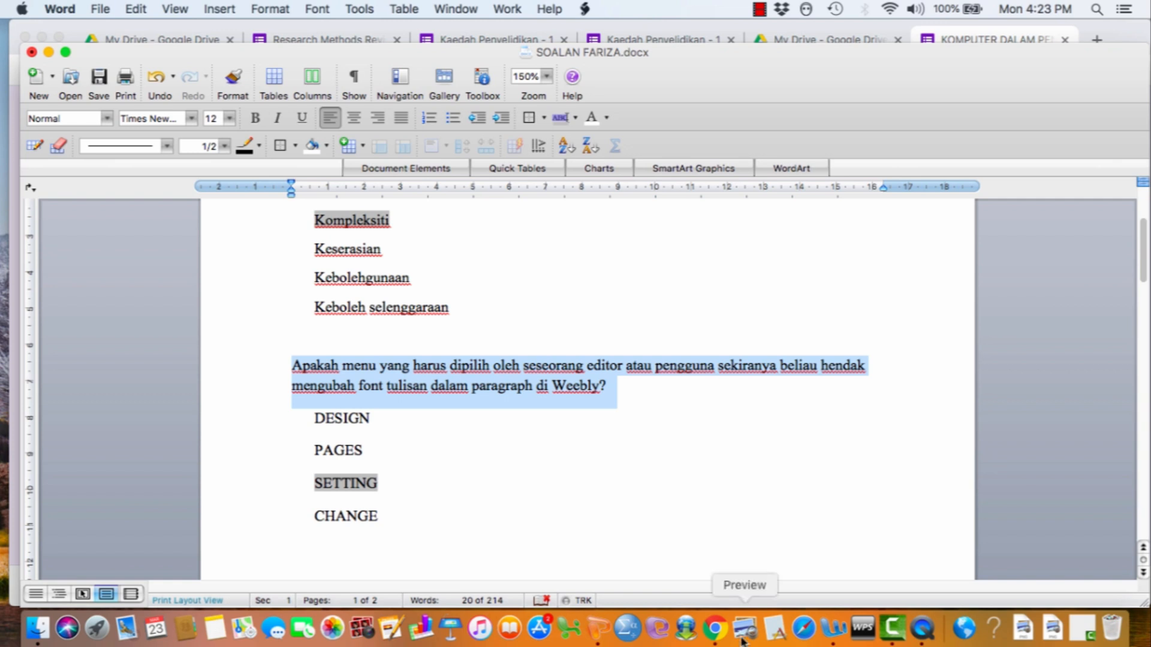
left_click(714, 627)
key("super+v")
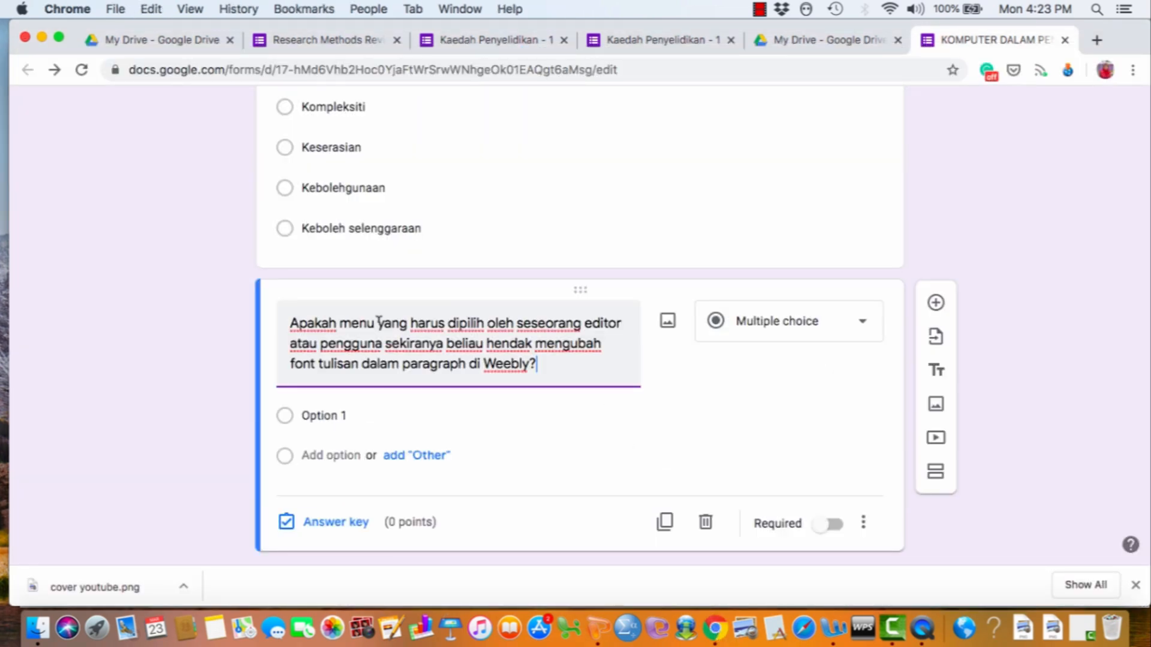
- Copy the answer DESIGN from the Word document and paste it as the second question's first option in Chrome
left_click(829, 630)
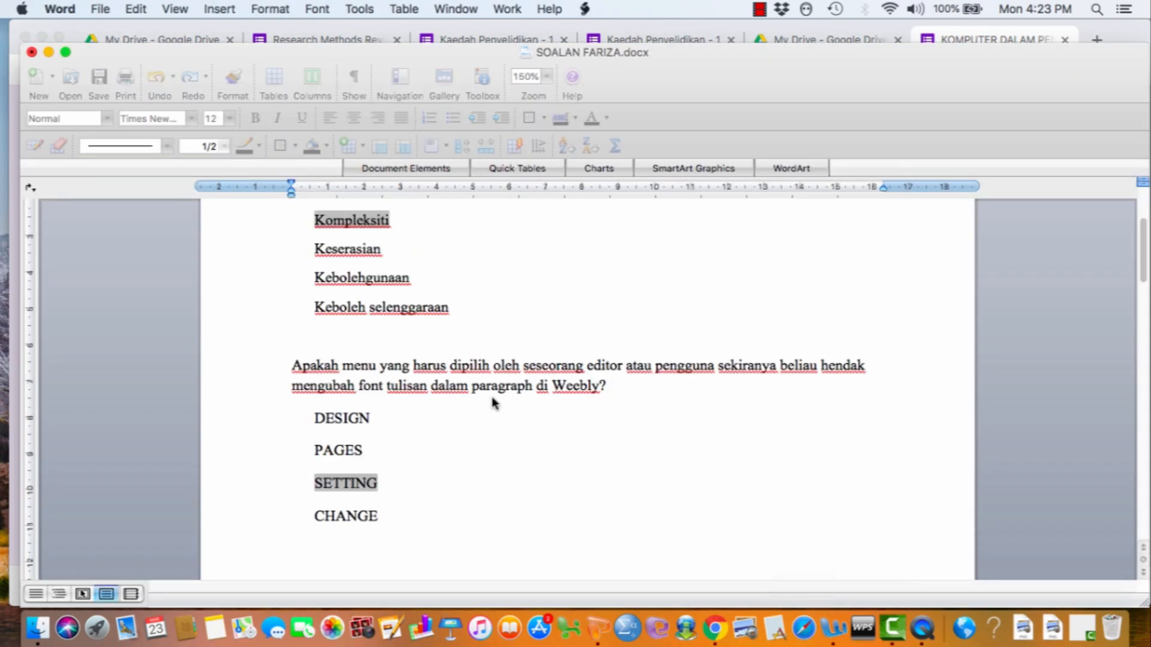
triple_click(493, 386)
triple_click(363, 420)
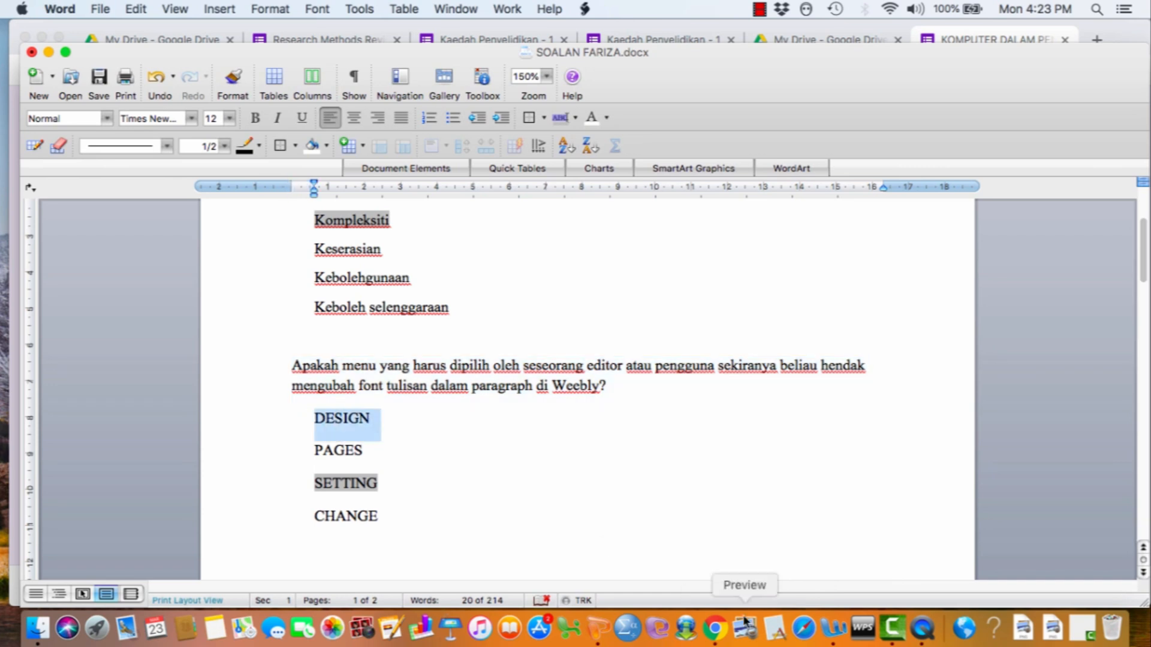
left_click(714, 628)
left_click(350, 415)
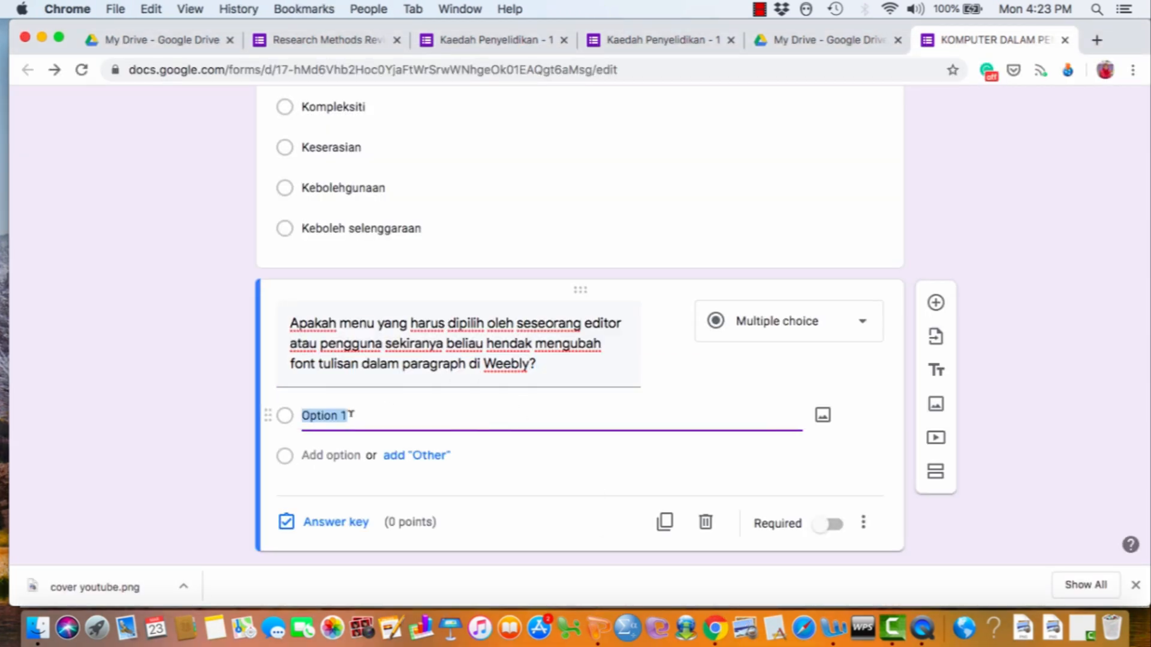
key("super+v")
- Copy the answer PAGES from the Word document and add it as the second question's second option in Chrome
left_click(833, 628)
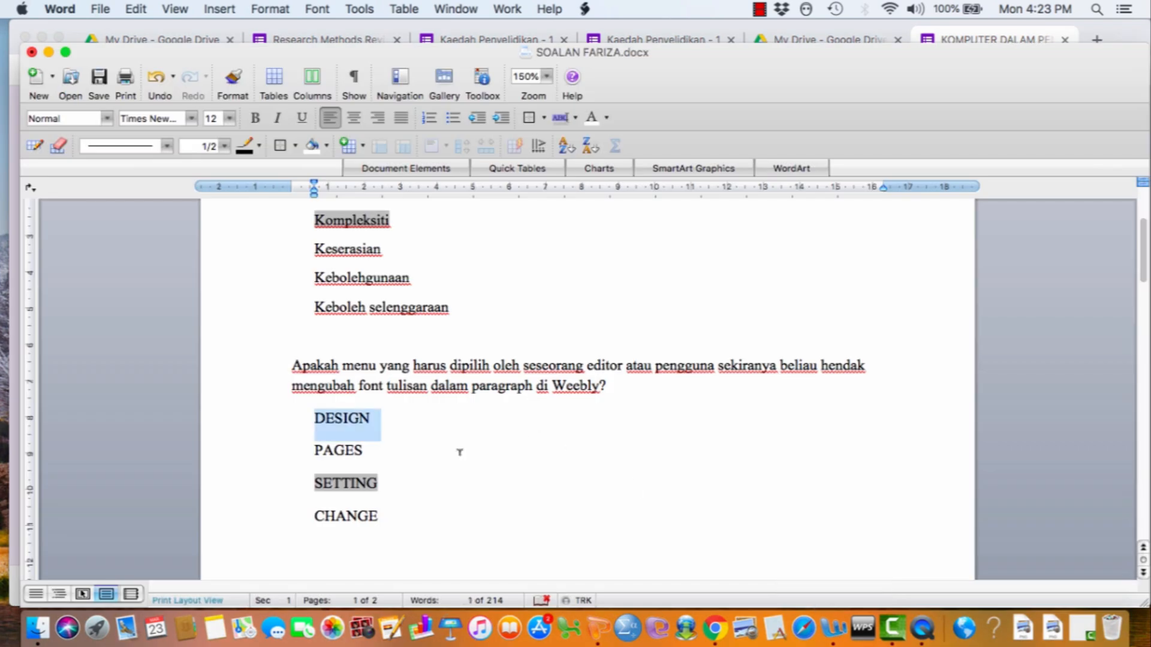
left_click_drag(315, 447, 398, 456)
key("super+c")
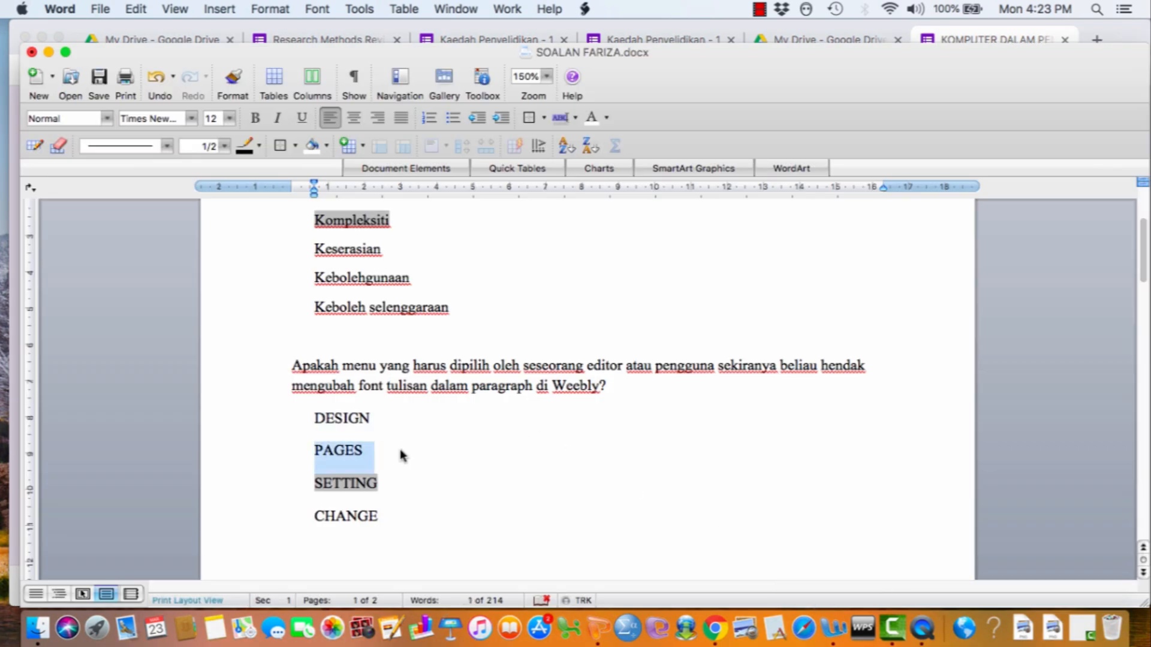
left_click(714, 628)
left_click(319, 450)
key("super+v")
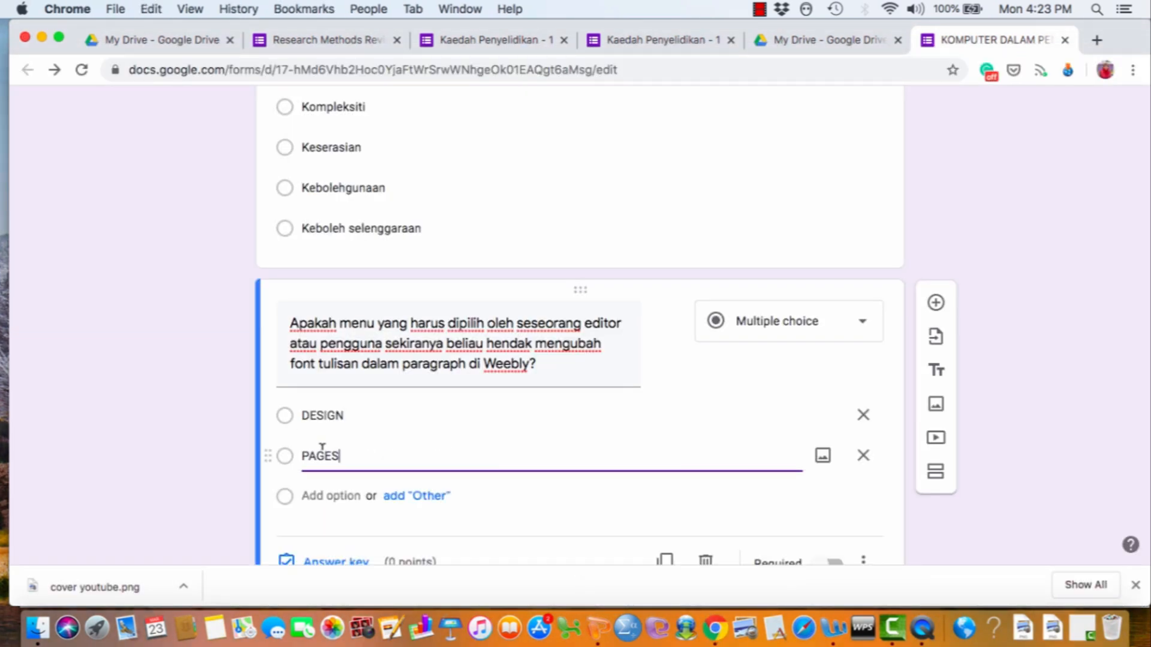
- Copy the answer SETTING from the Word document and add it as the second question's third option in Chrome
left_click(830, 627)
left_click_drag(314, 474, 396, 486)
key("super+c")
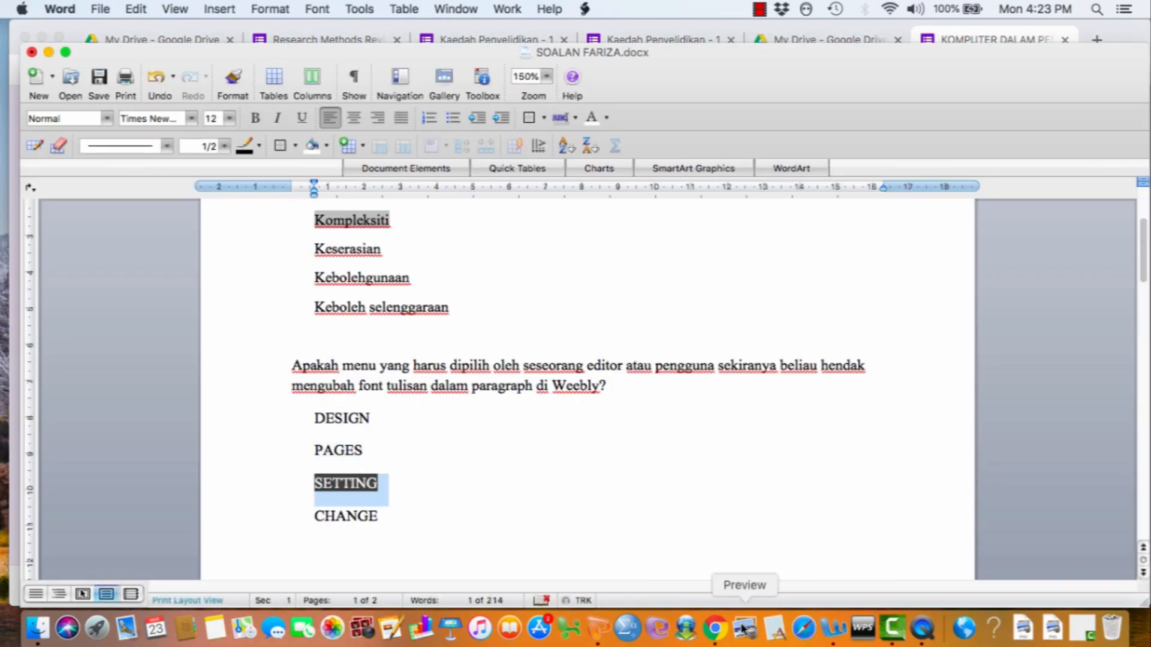
left_click(715, 627)
left_click(326, 493)
key("super+v")
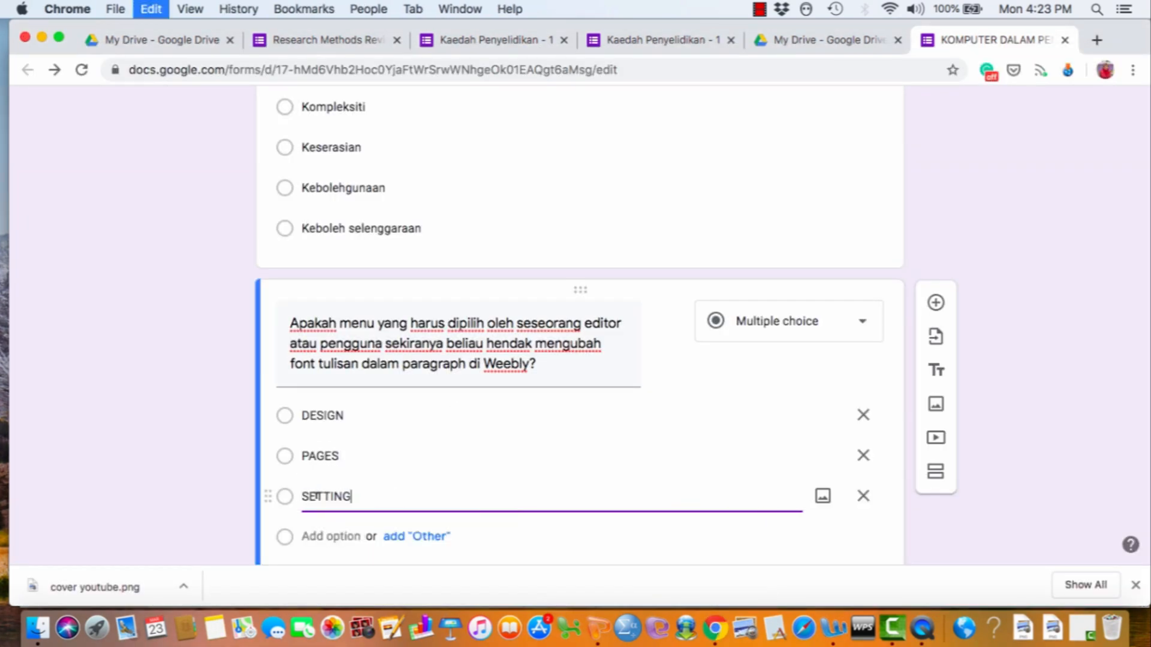
- Copy the answer CHANGE from the Word document and add it as the second question's fourth option in Chrome
left_click(829, 626)
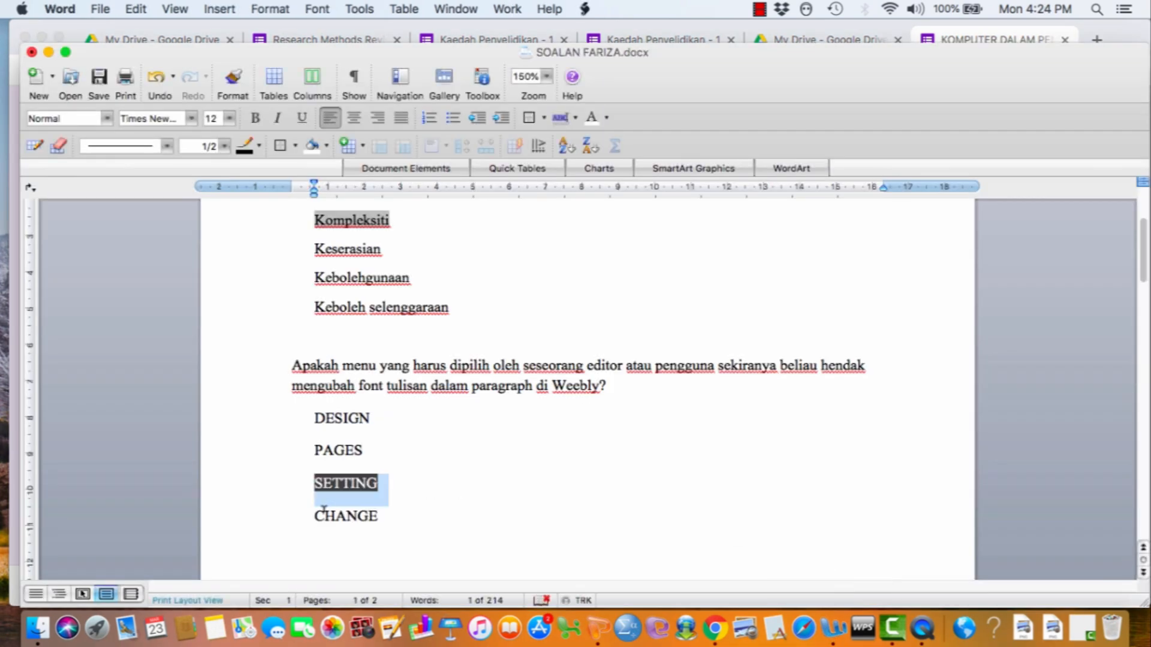
left_click_drag(324, 510, 397, 511)
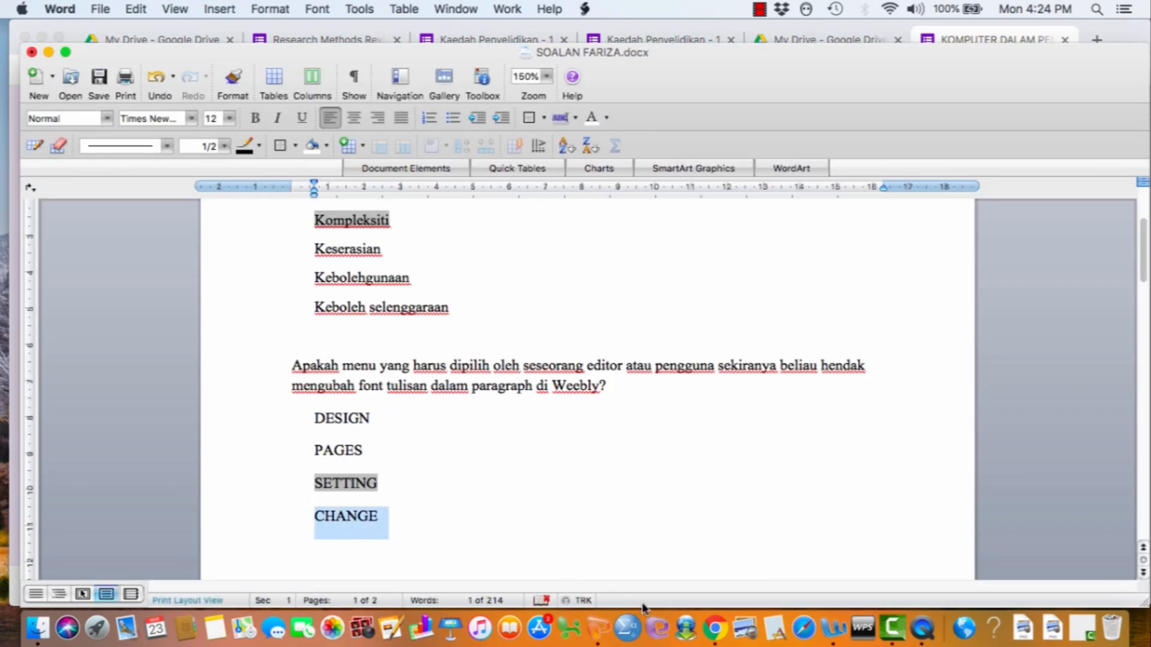
left_click(714, 627)
left_click(318, 537)
key("super+v")
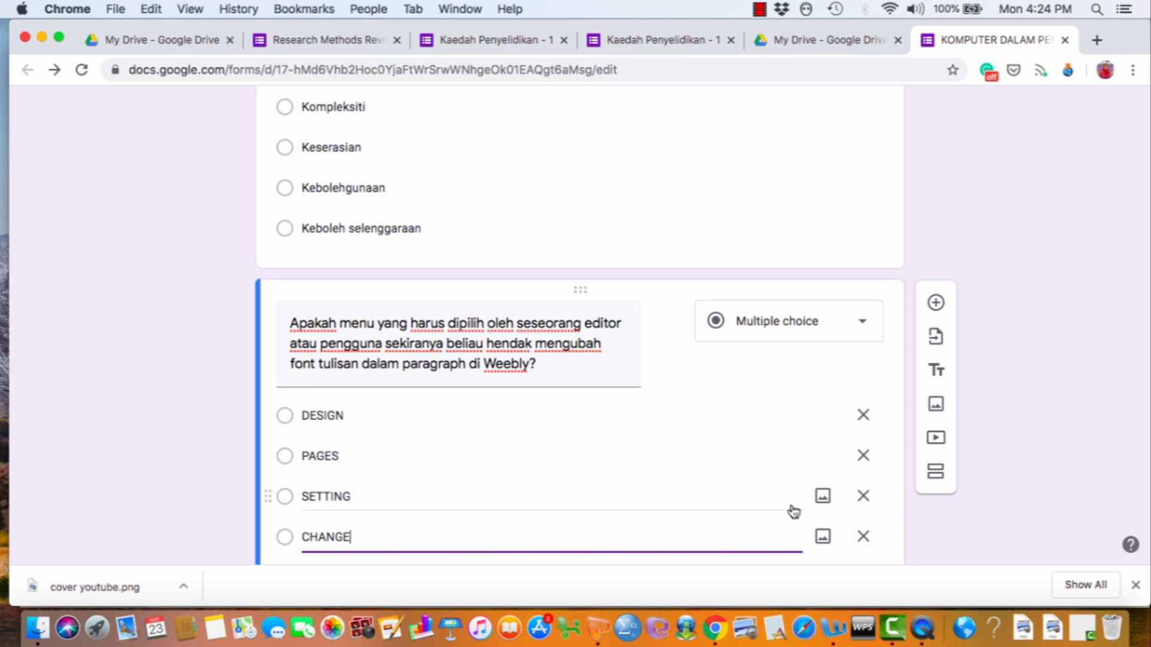
scroll(984, 509, "down", 3)
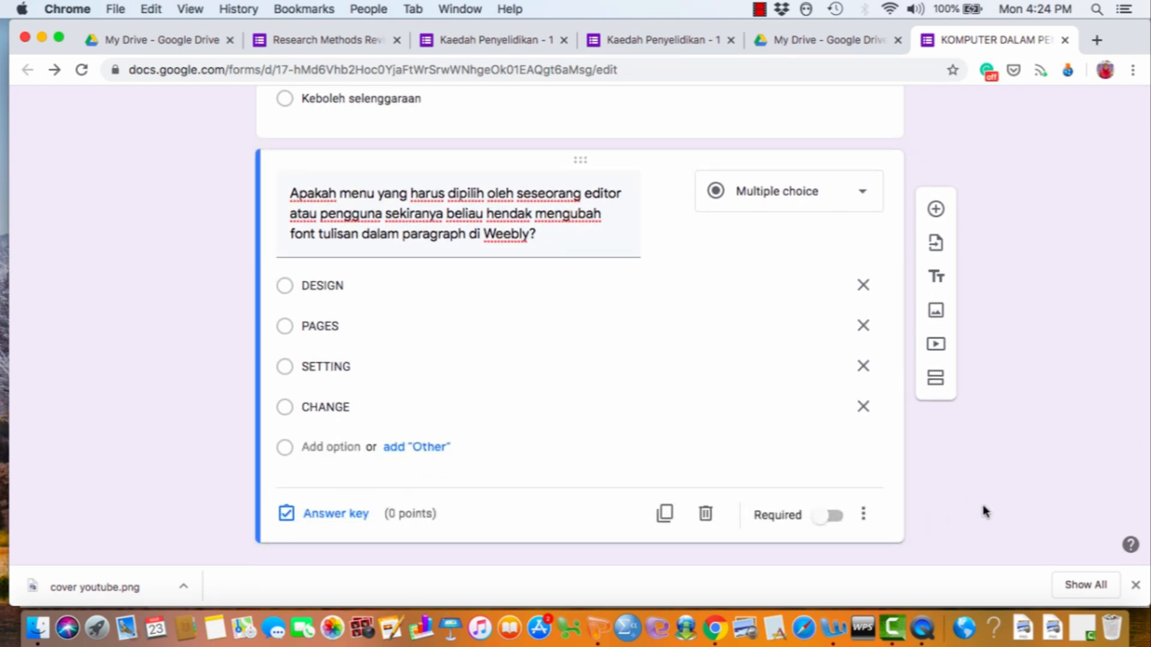
left_click(835, 628)
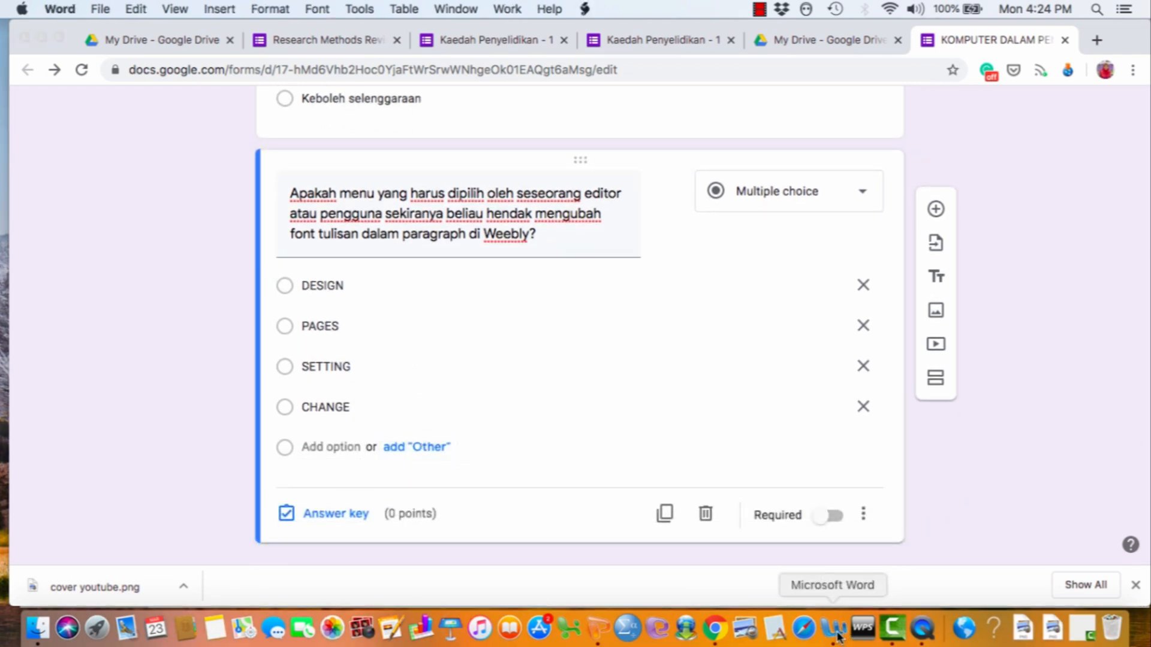
left_click(715, 628)
left_click(380, 367)
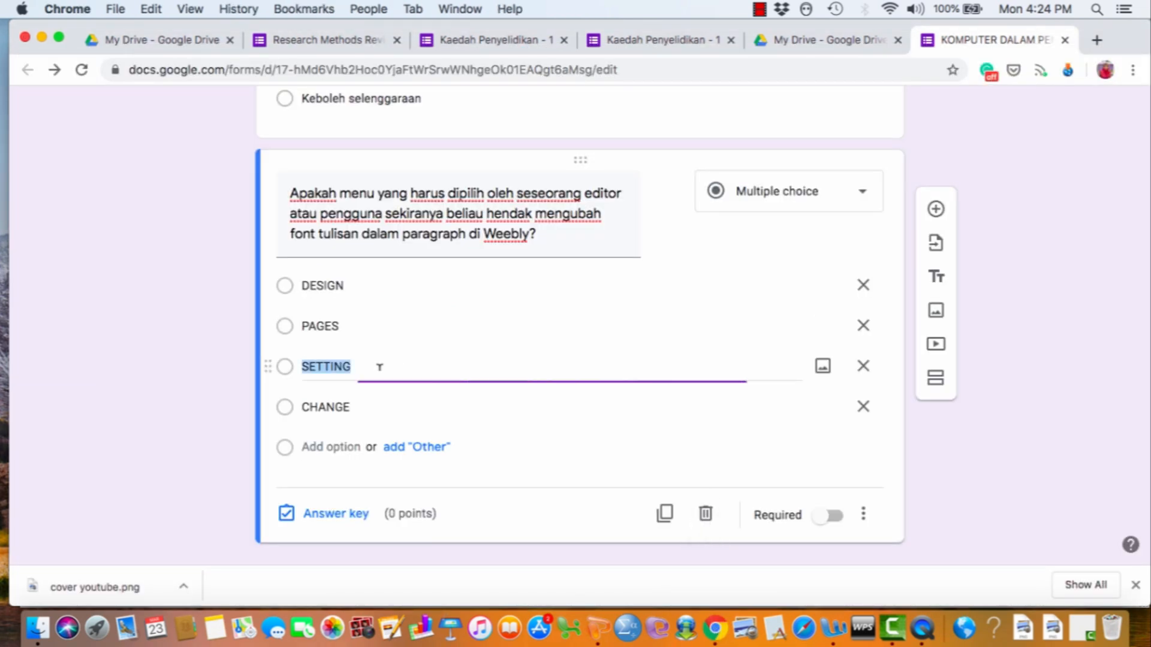
left_click(939, 433)
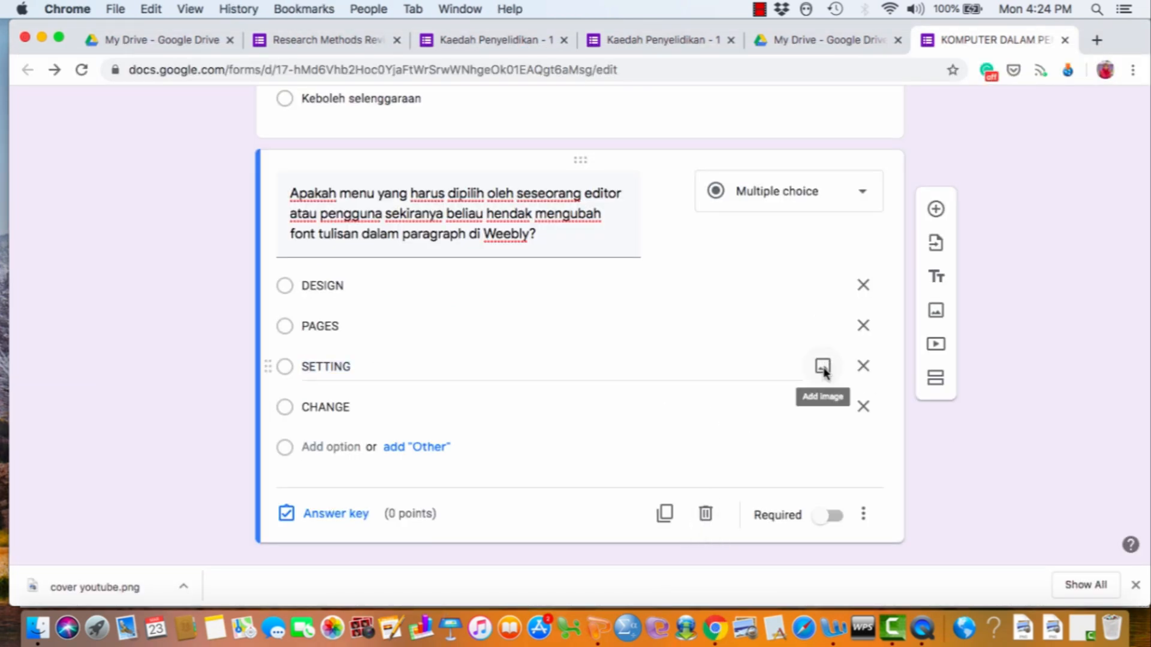
- Mark SETTING as the second question's correct answer, worth 2 points, and make the question required
left_click(348, 517)
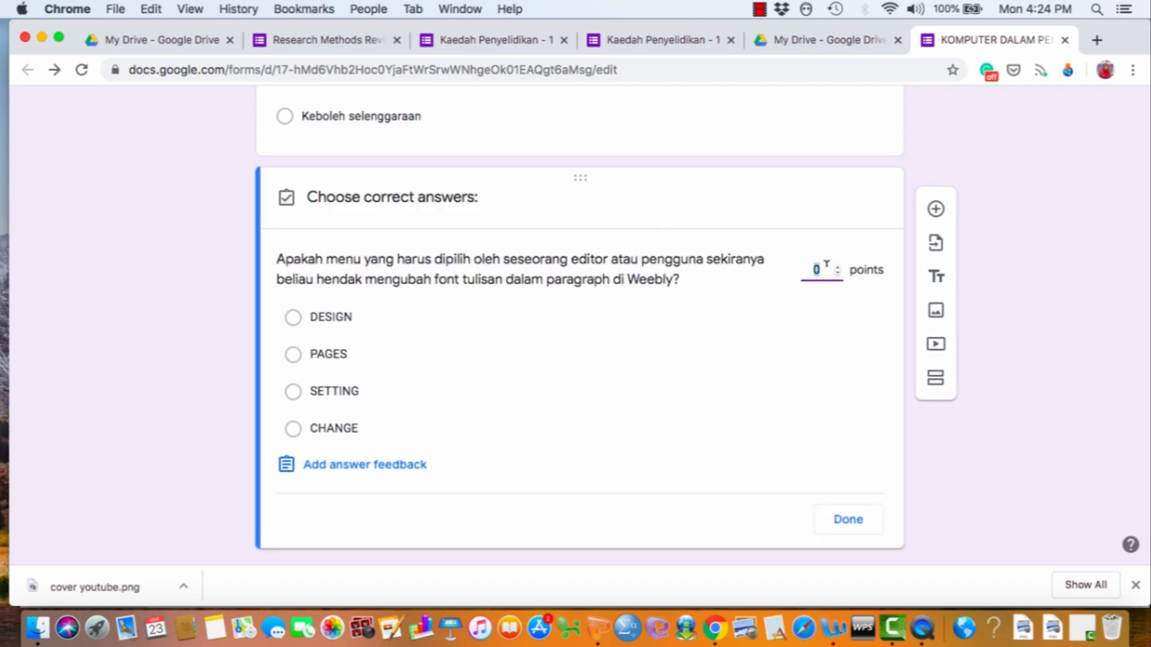
left_click(467, 537)
left_click(368, 396)
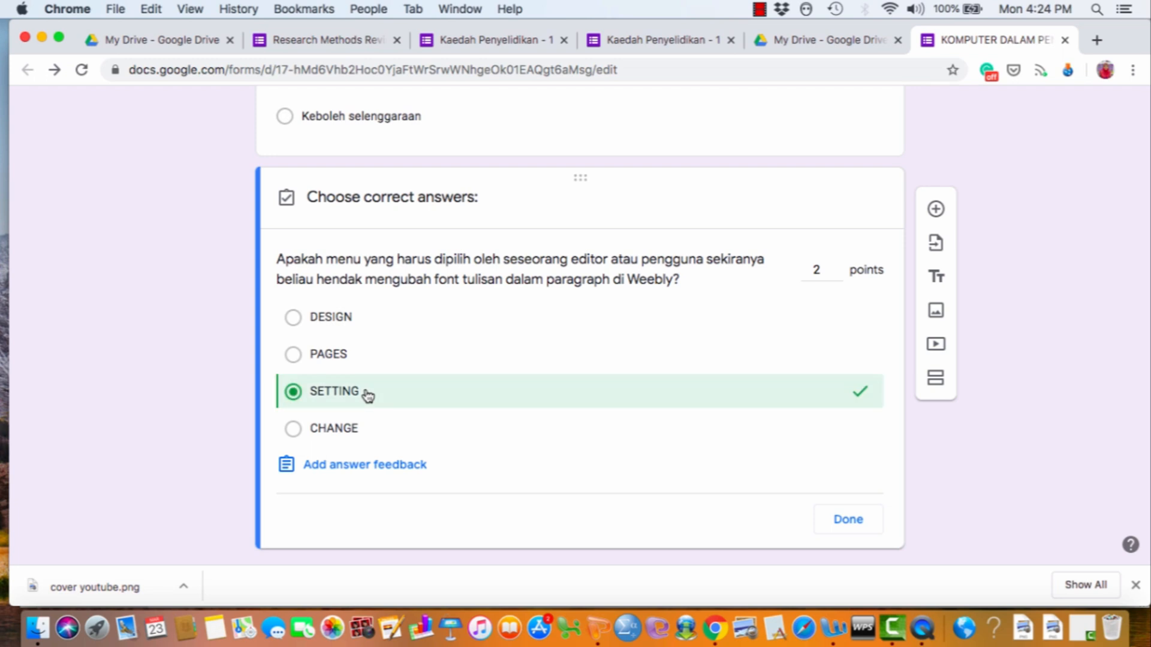
left_click(849, 522)
left_click(835, 534)
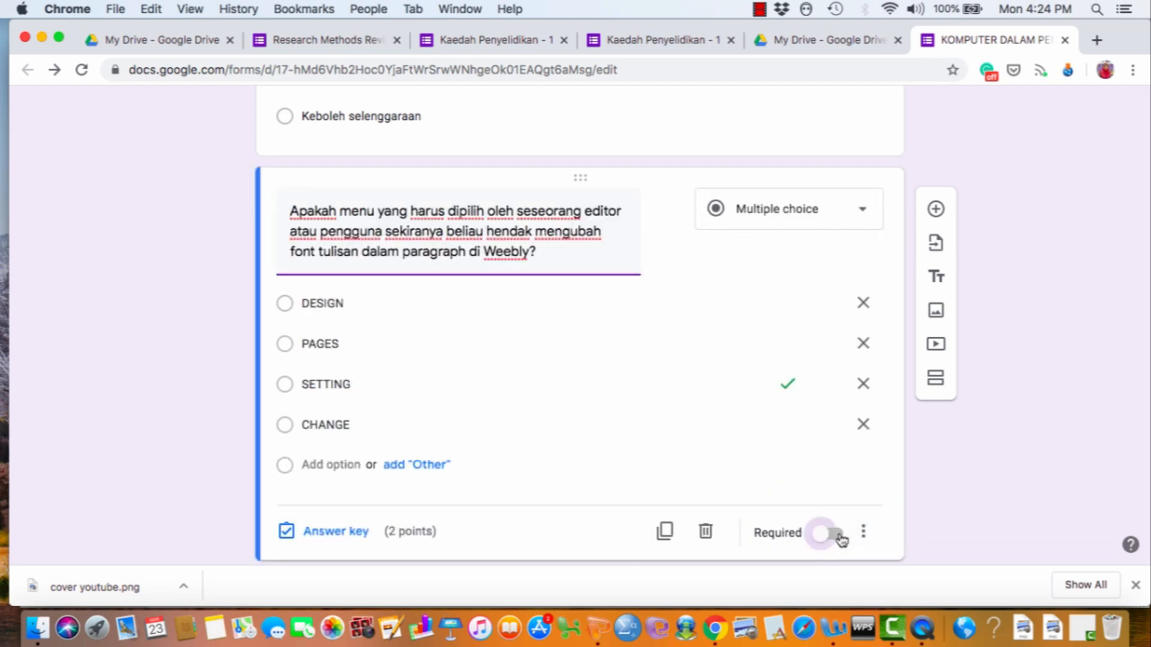
- Insert the multicoloured yarn image from the Work and School themes as the form's header
scroll(998, 468, "down", 2)
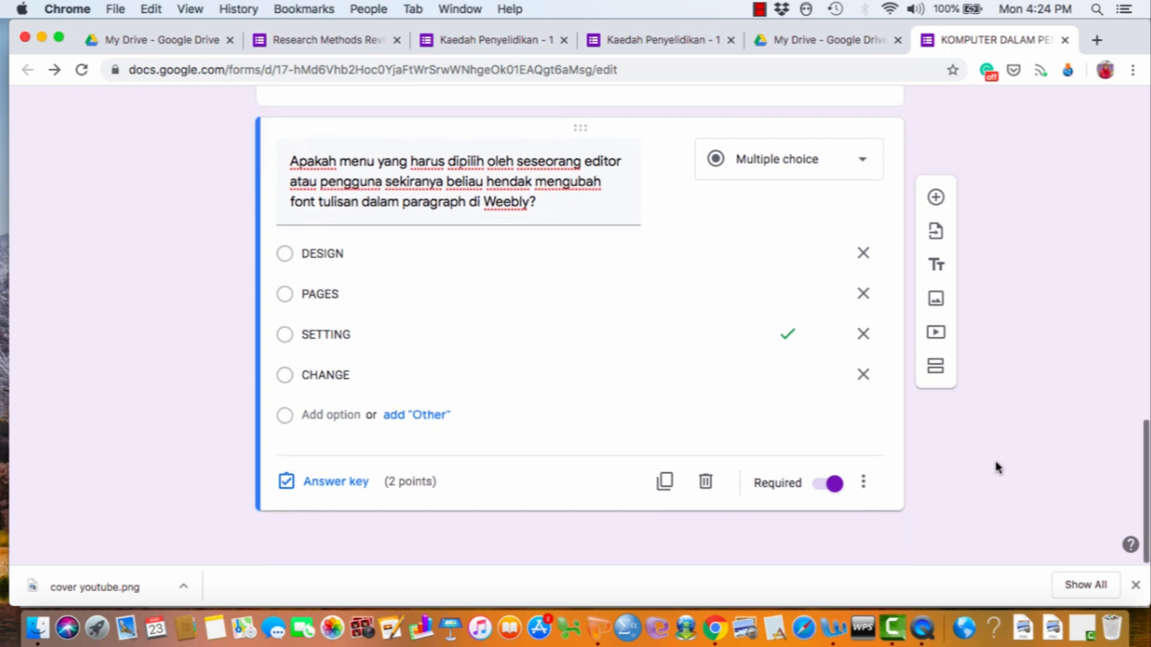
scroll(998, 468, "up", 5)
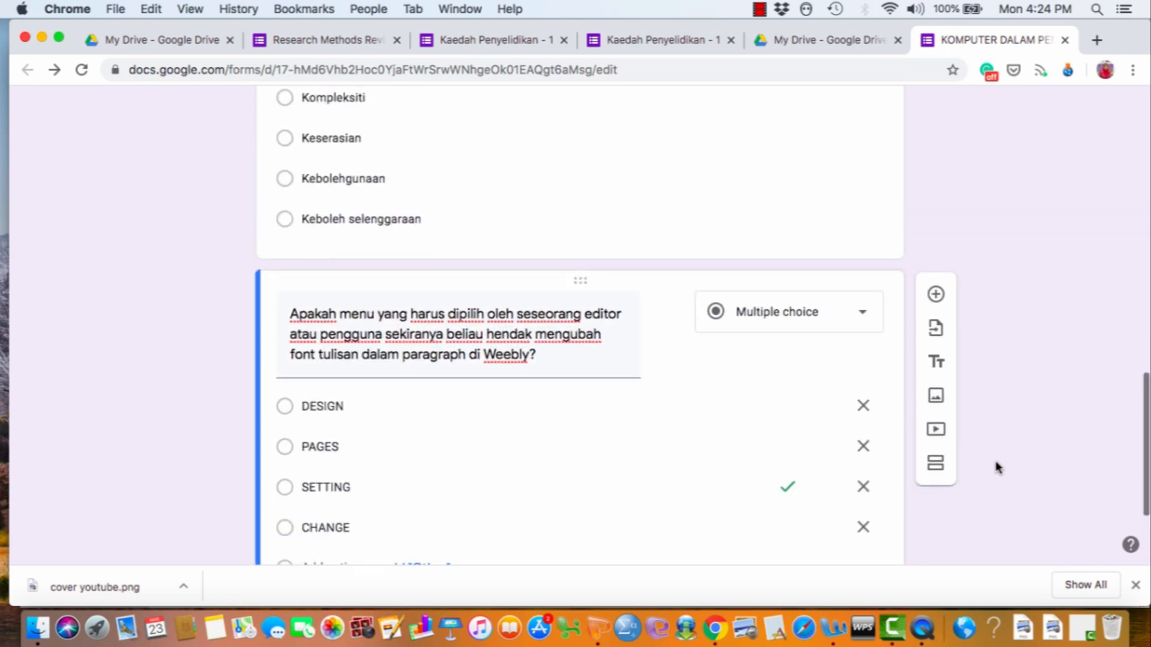
scroll(998, 467, "down", 5)
scroll(998, 468, "up", 15)
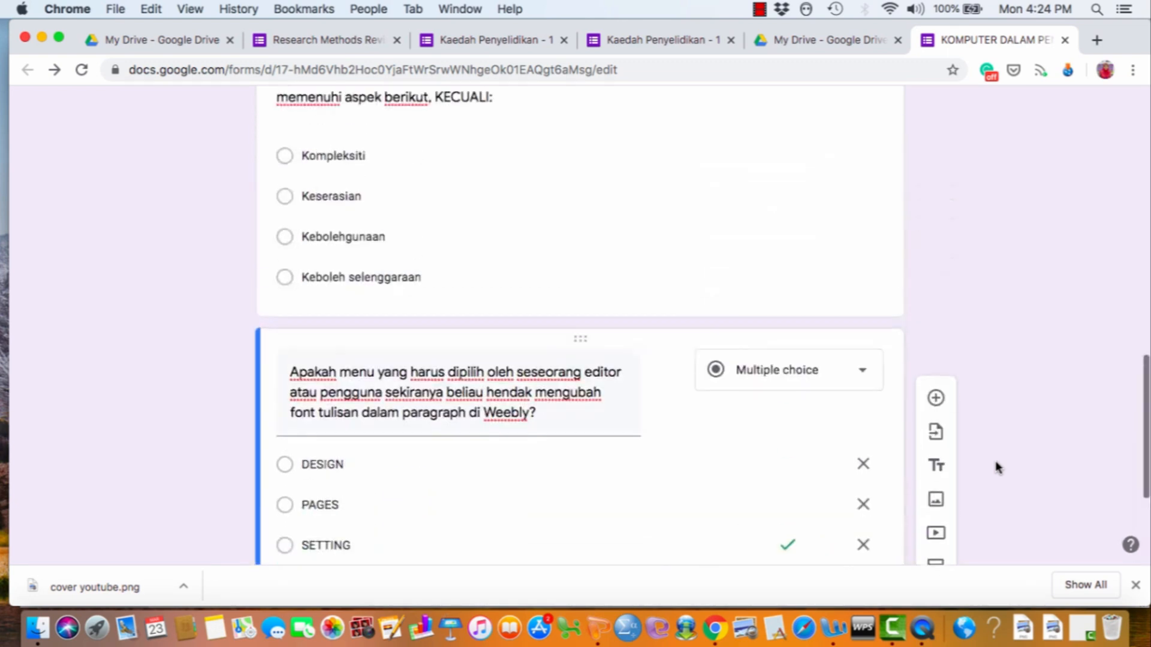
scroll(998, 468, "up", 10)
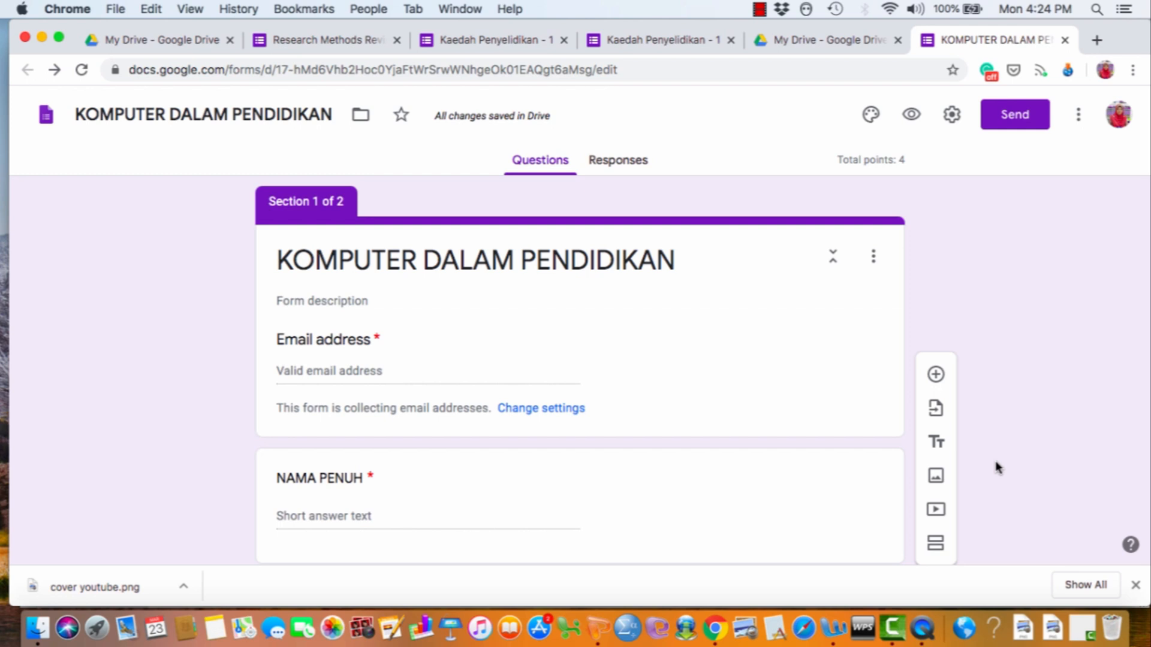
left_click(871, 114)
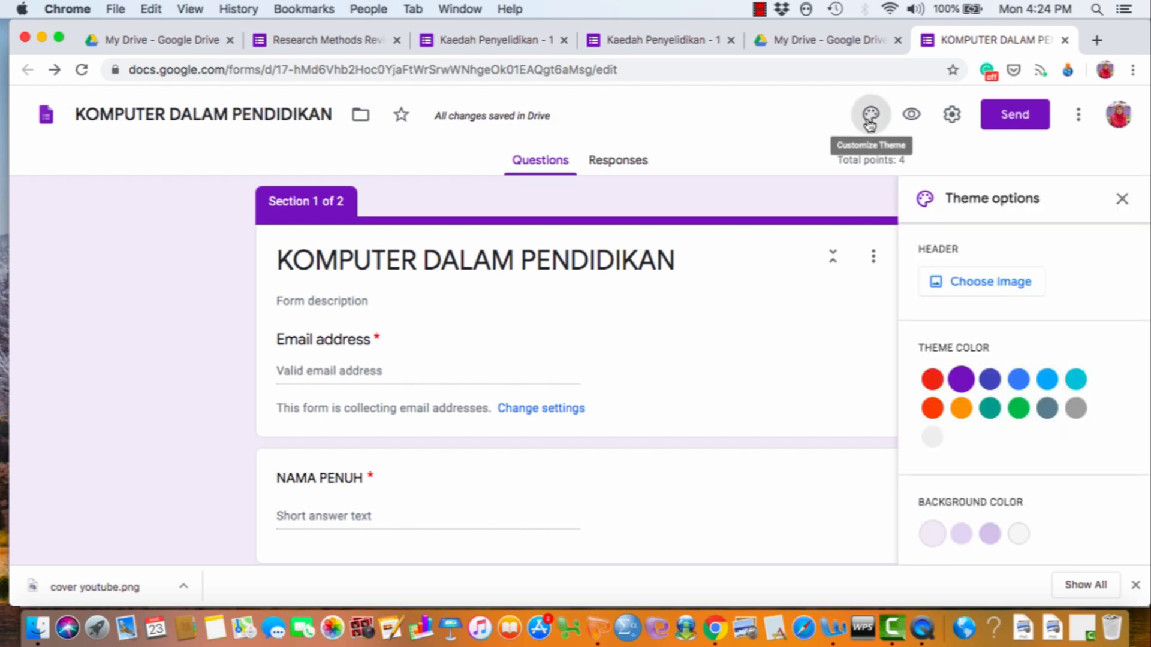
left_click(994, 289)
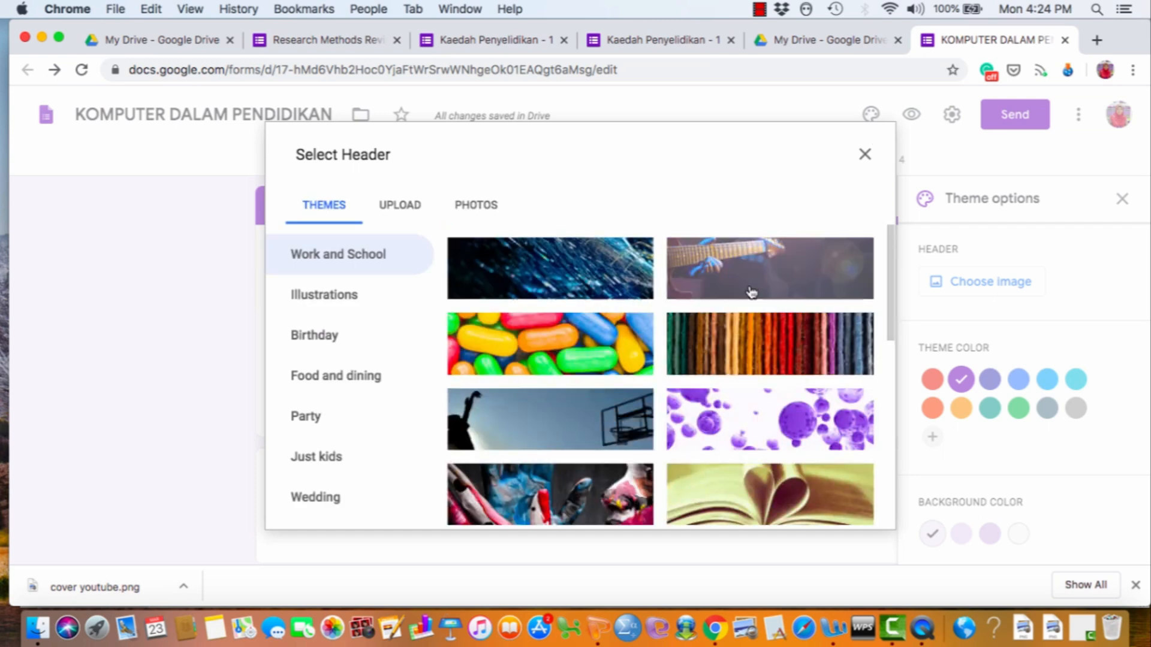
left_click(782, 365)
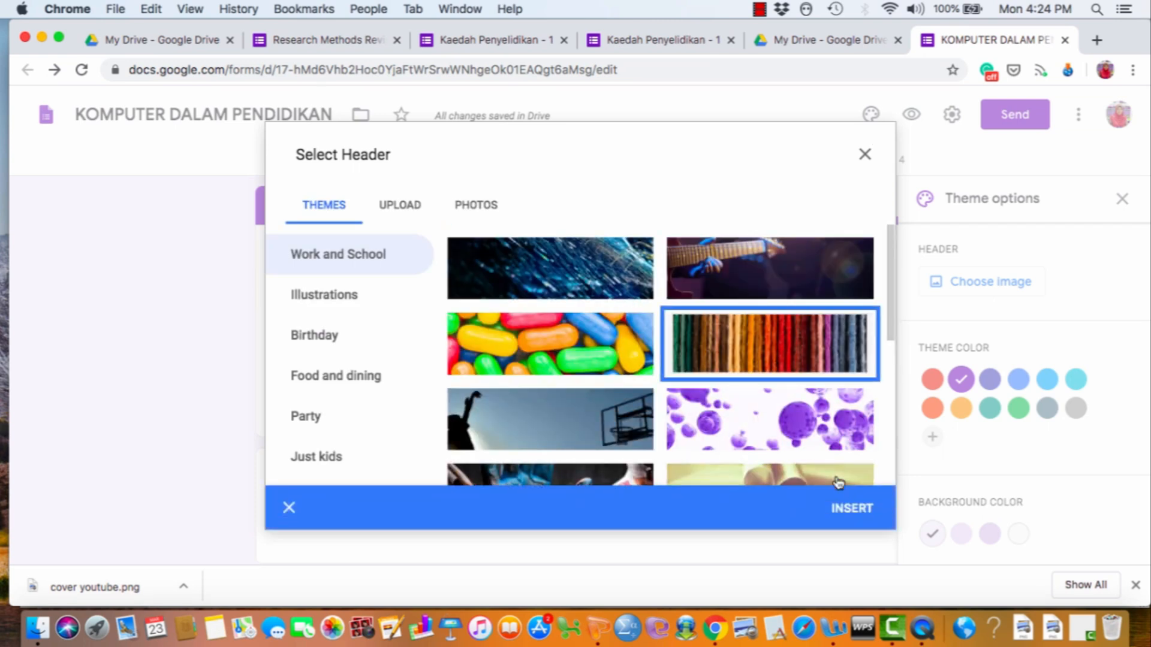
left_click(849, 516)
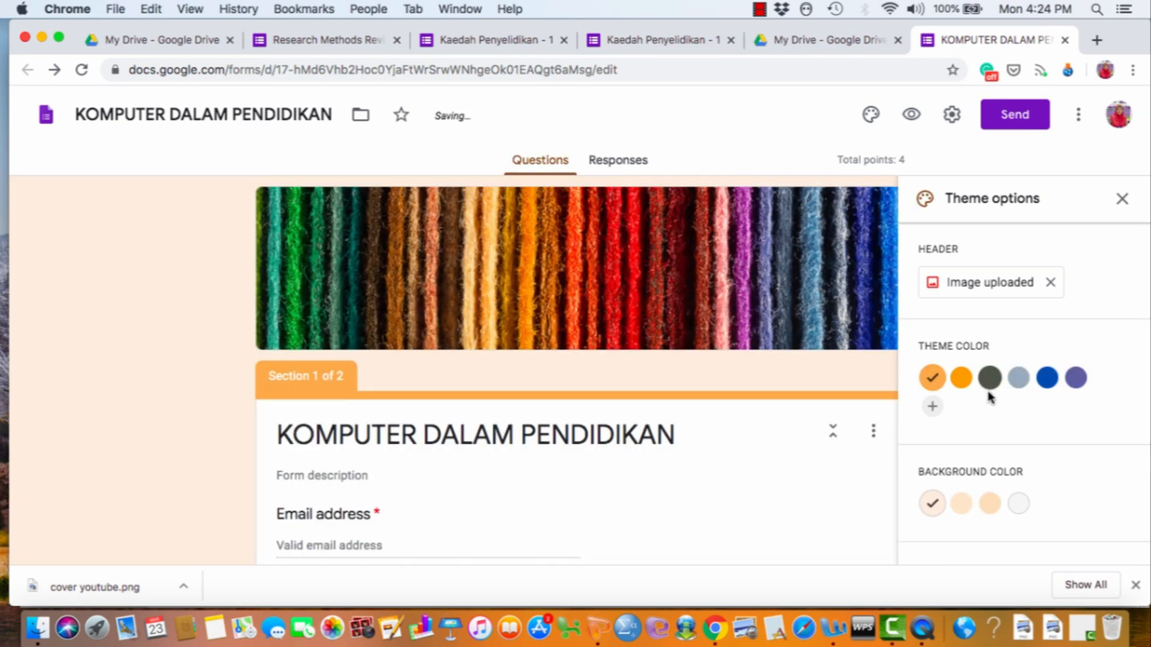
- Set the form's theme color to dark blue and its background color to gray #f6f6f6, and close the theme options
scroll(1000, 424, "down", 1)
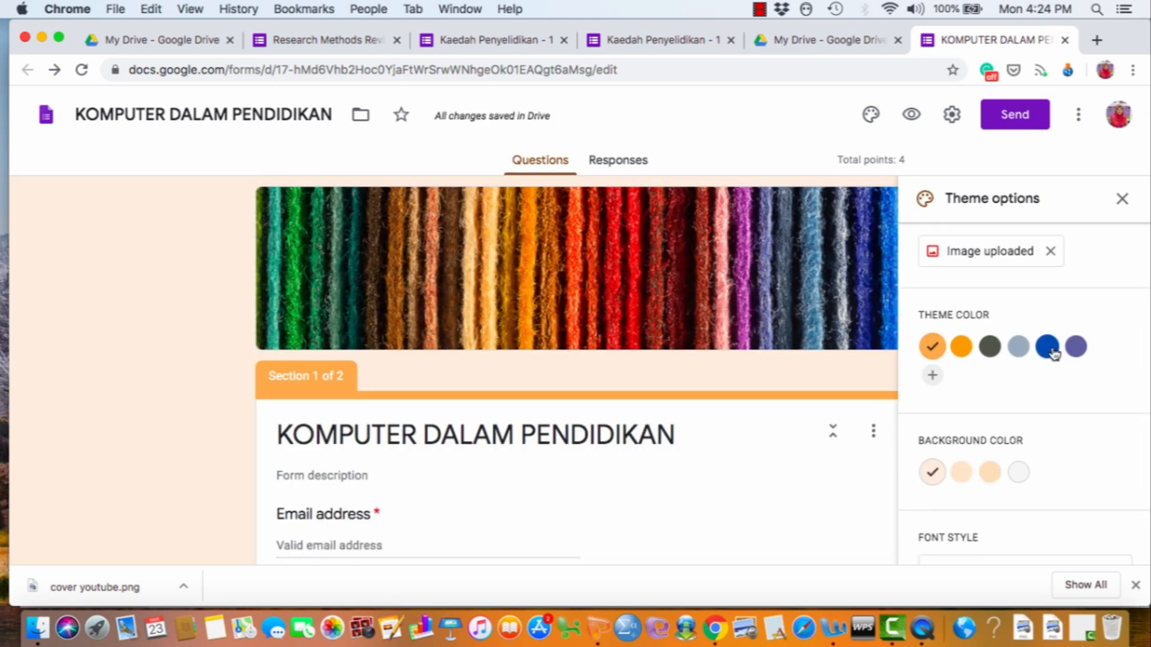
left_click(1047, 347)
scroll(1067, 426, "down", 3)
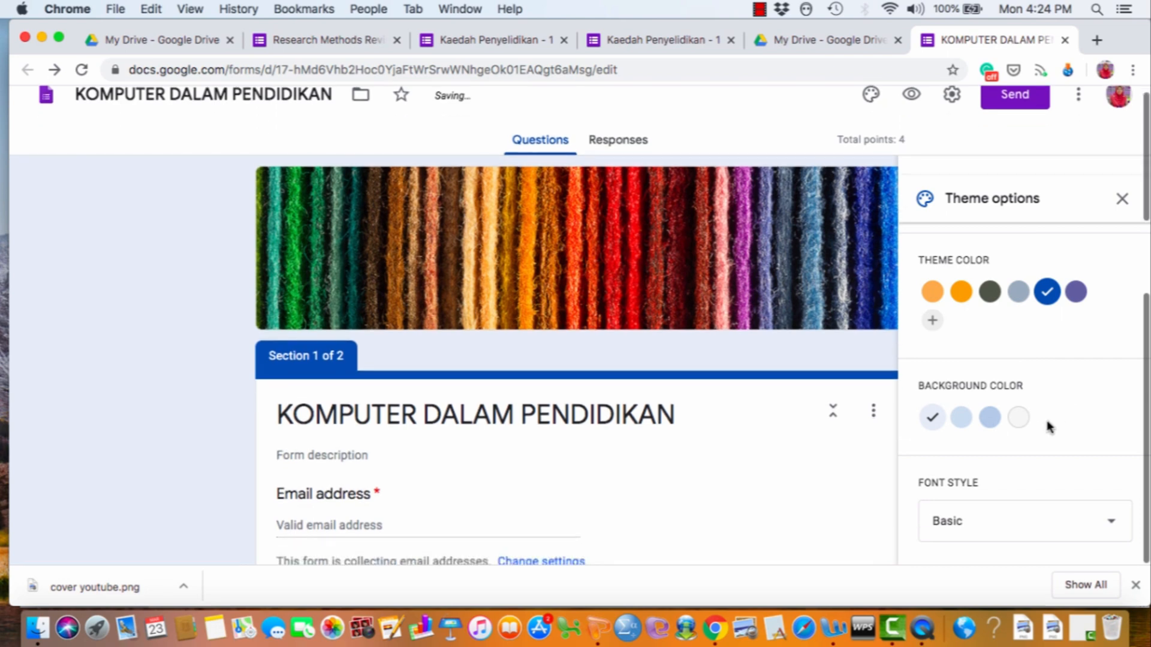
left_click(1019, 420)
scroll(1019, 426, "down", 2)
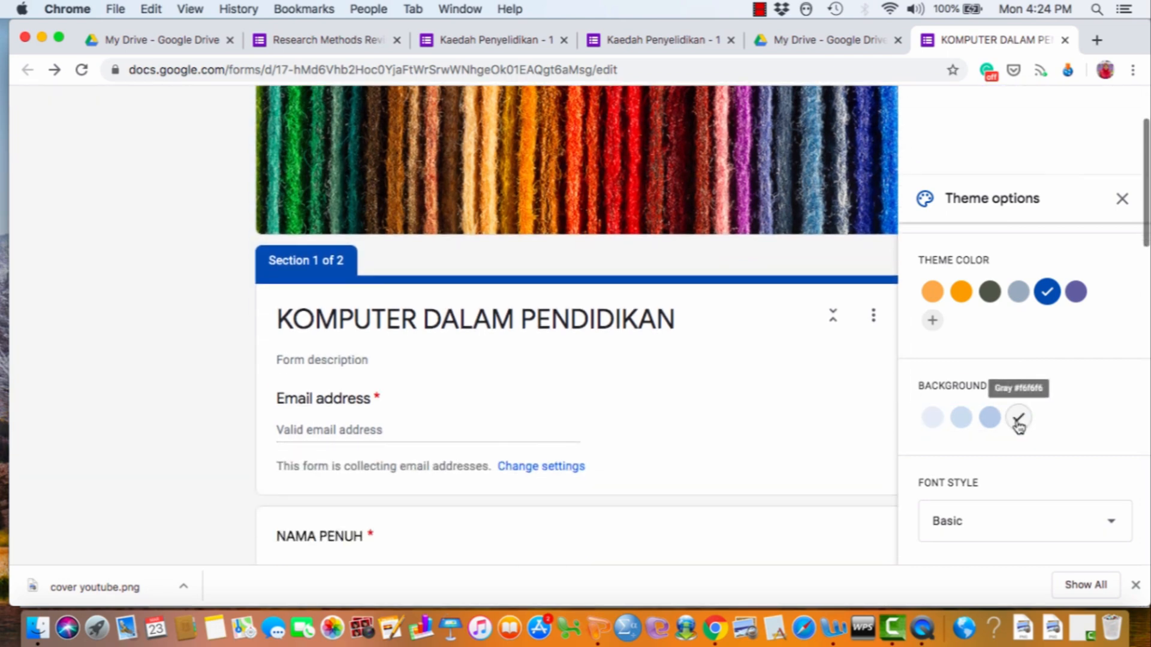
scroll(1016, 424, "up", 3)
left_click(1123, 199)
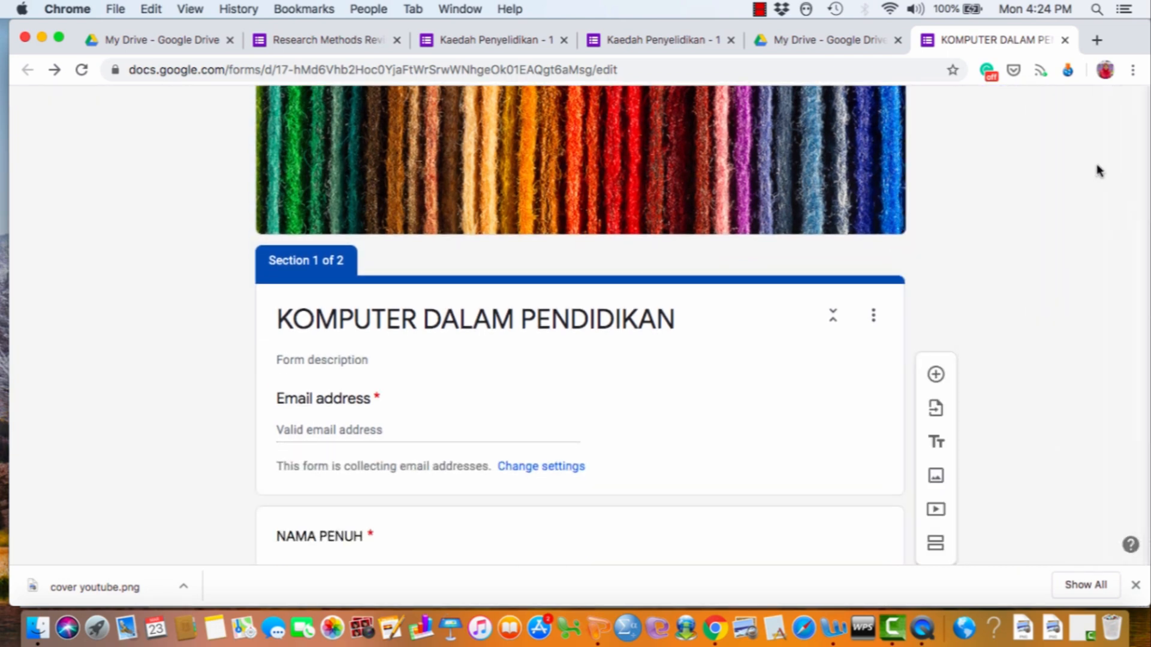
- Get the form's sharing link with a shortened URL and copy it to the clipboard
scroll(1094, 171, "up", 2)
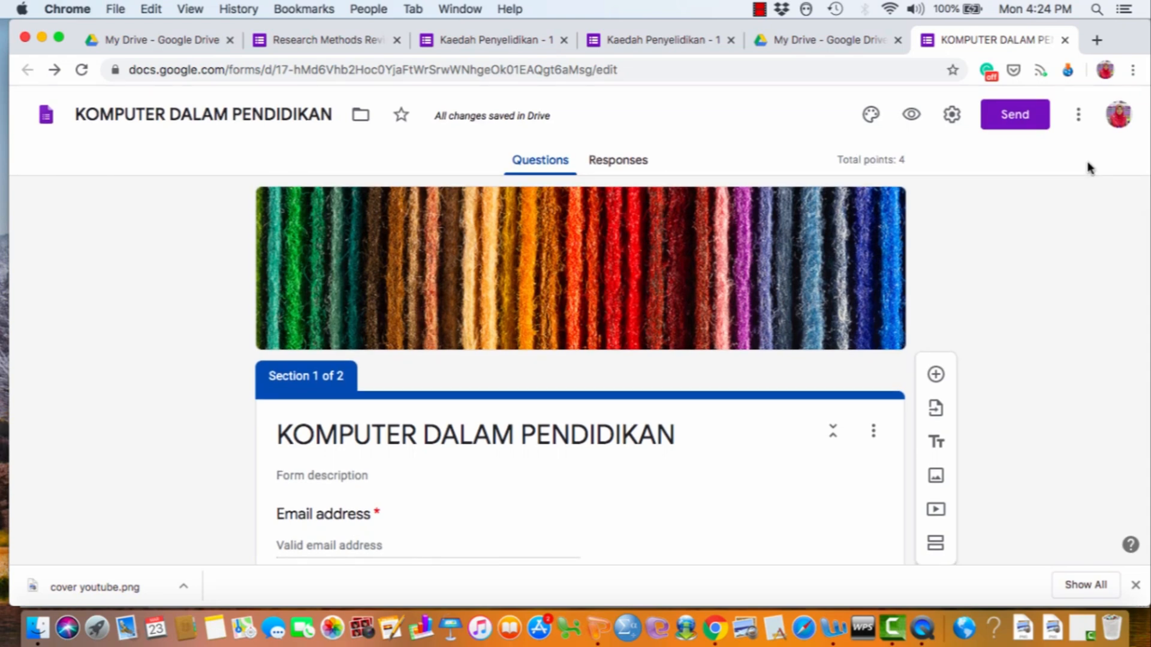
scroll(983, 276, "down", 10)
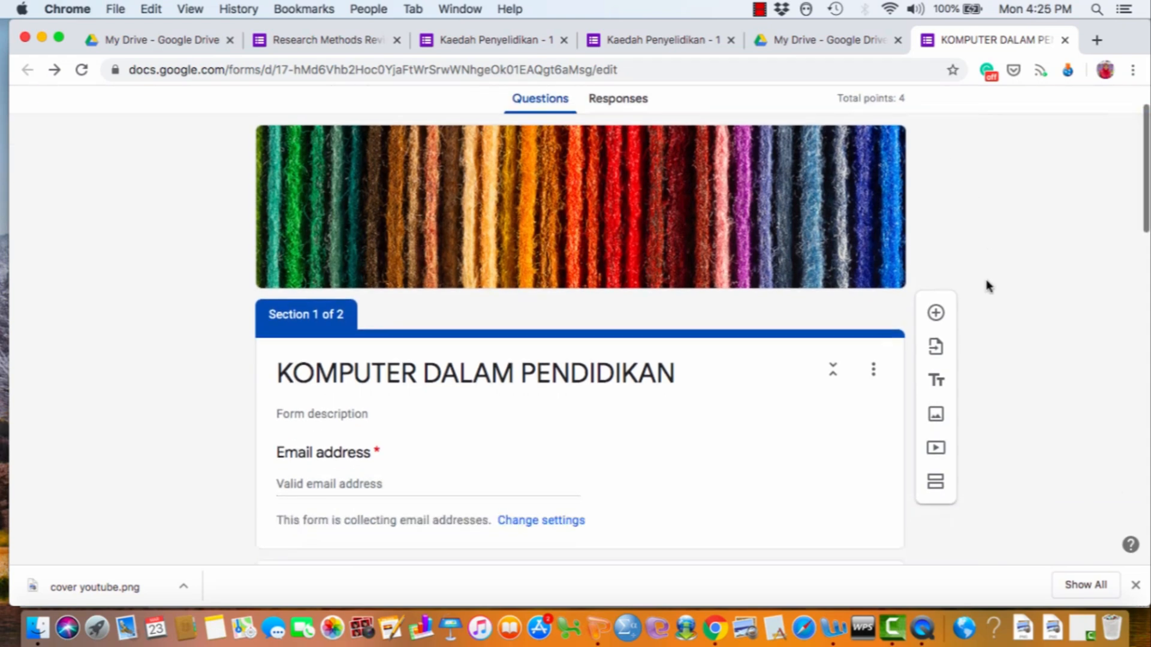
scroll(988, 286, "down", 15)
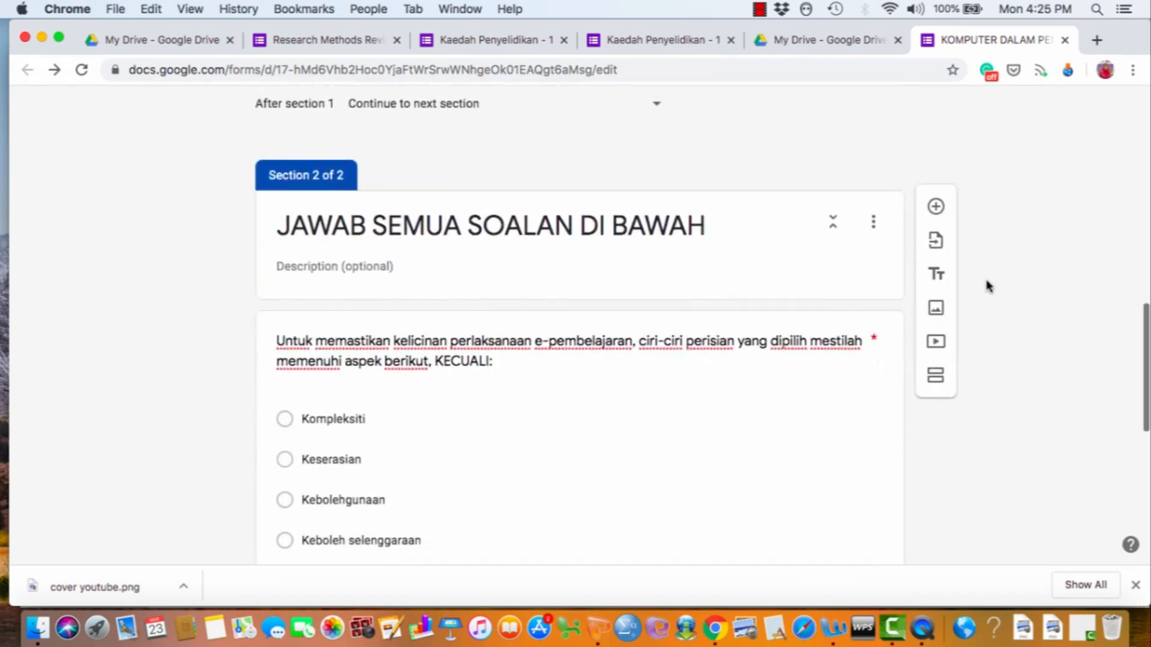
scroll(988, 287, "up", 20)
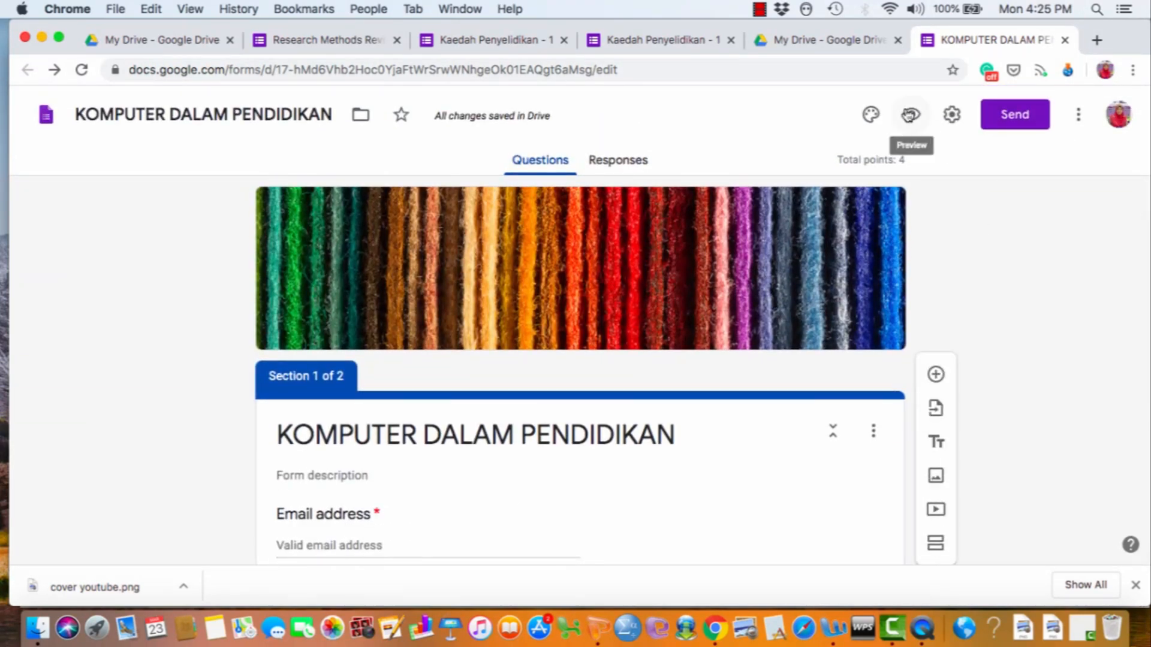
left_click(1007, 123)
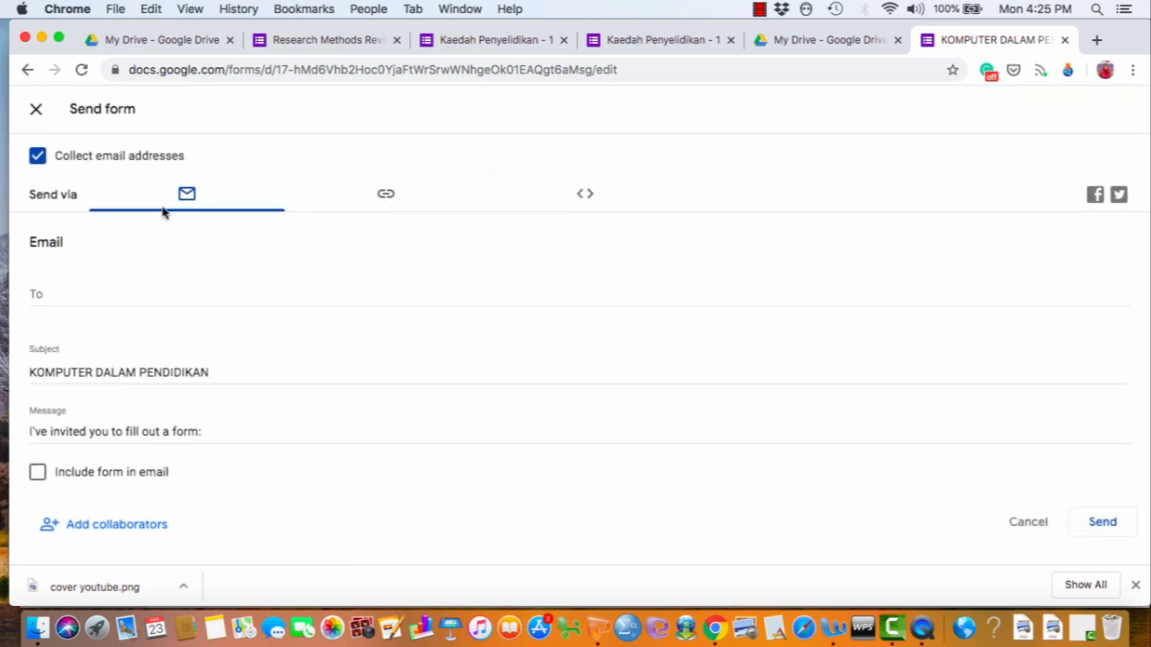
left_click(53, 293)
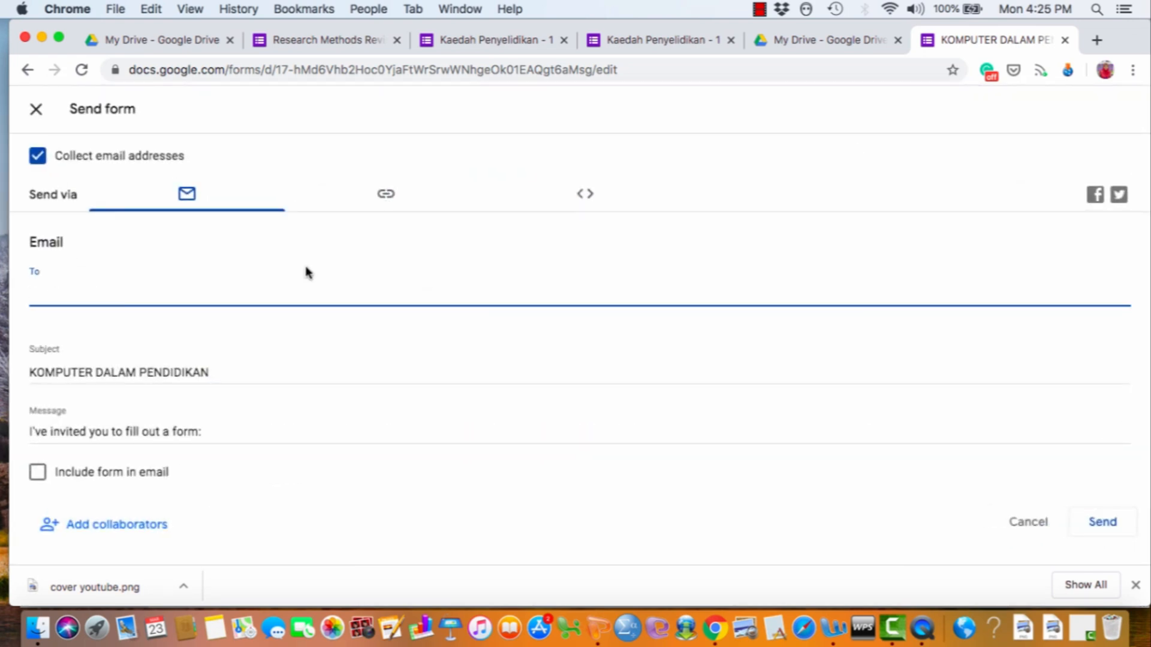
left_click(390, 197)
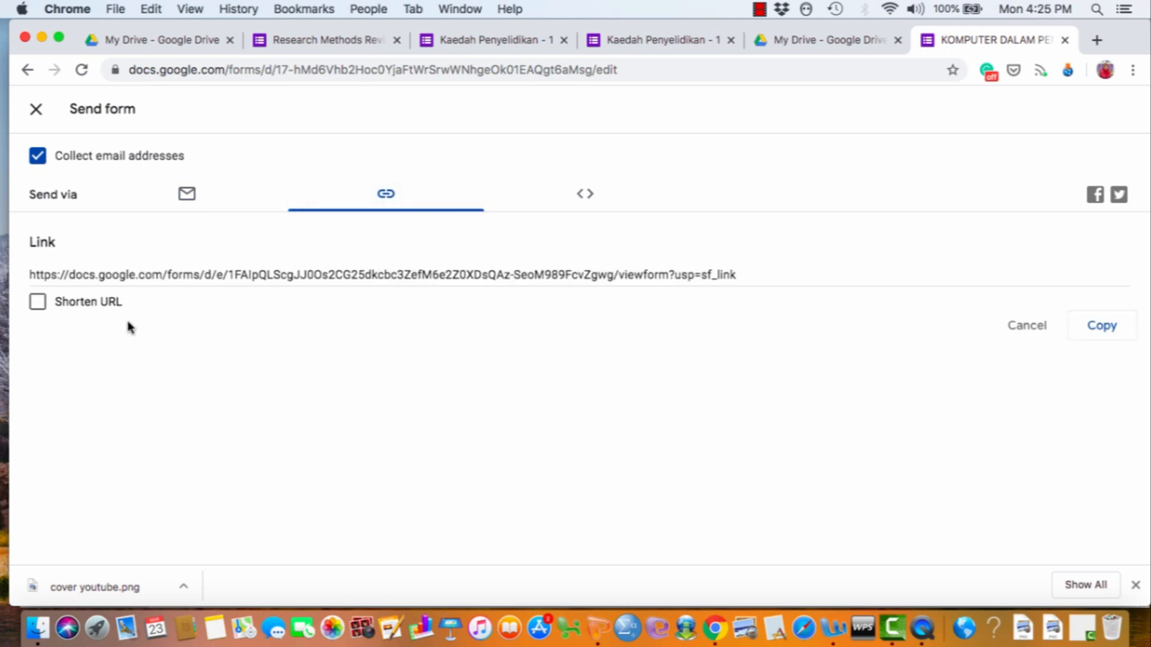
left_click(38, 306)
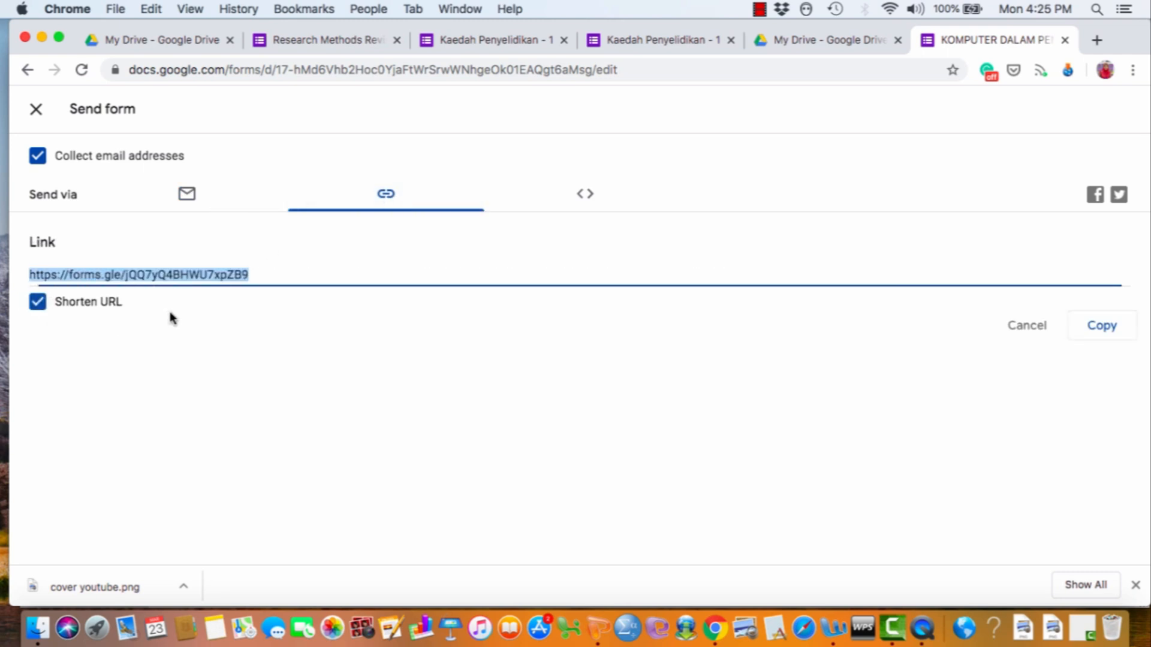
left_click(1102, 327)
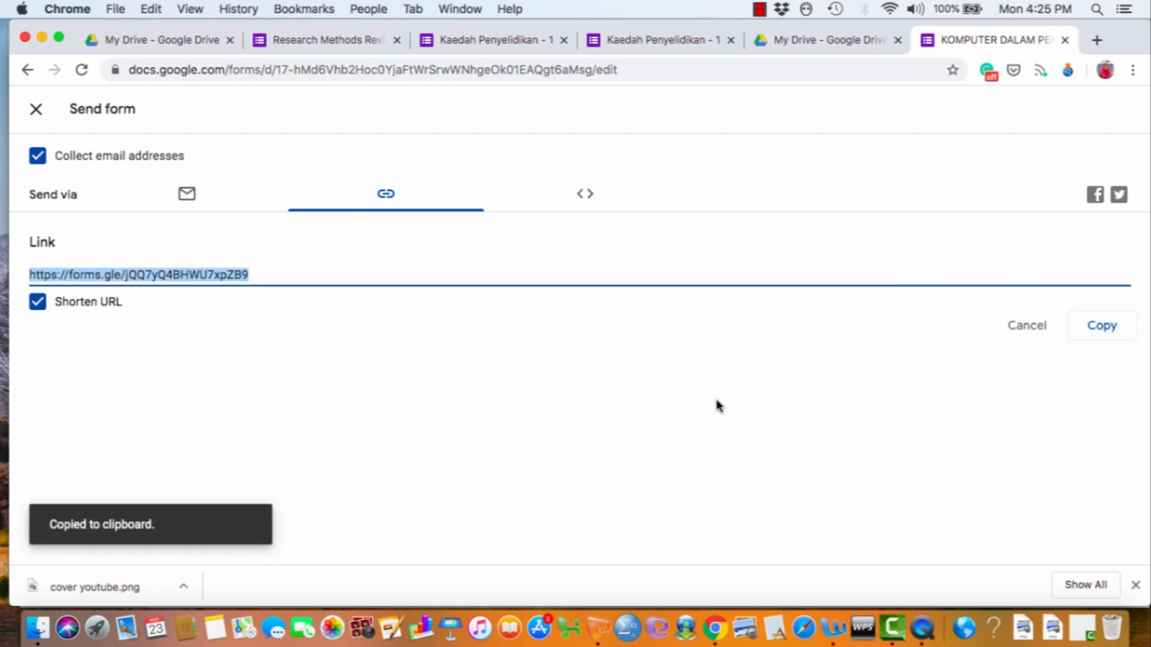